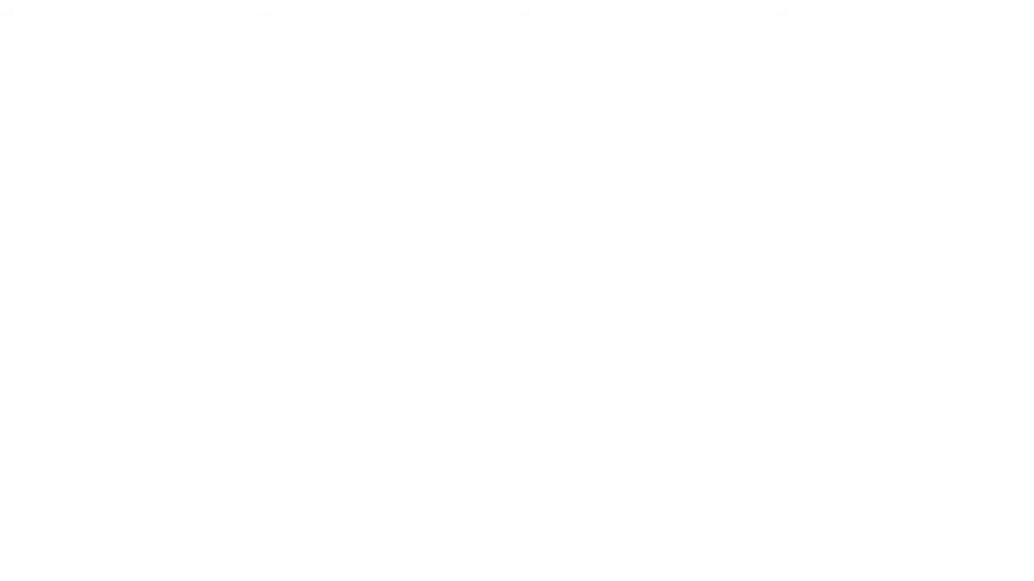
- Select the Front Plane in the FeatureManager design tree of part 46-6_fixed-jaw_base
click(60, 297)
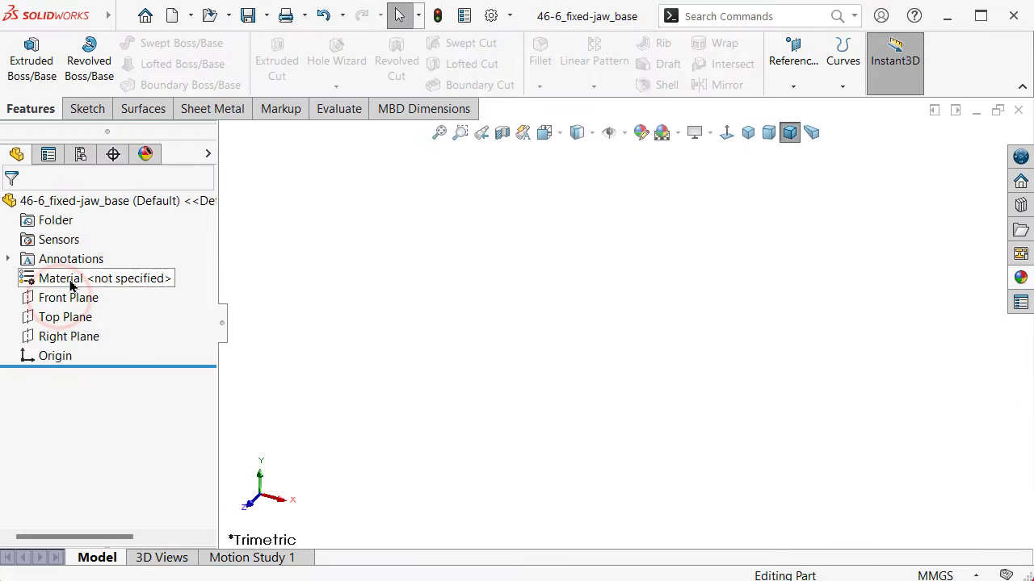
- Start a sketch on the Front Plane and draw a corner rectangle
click(64, 296)
click(76, 265)
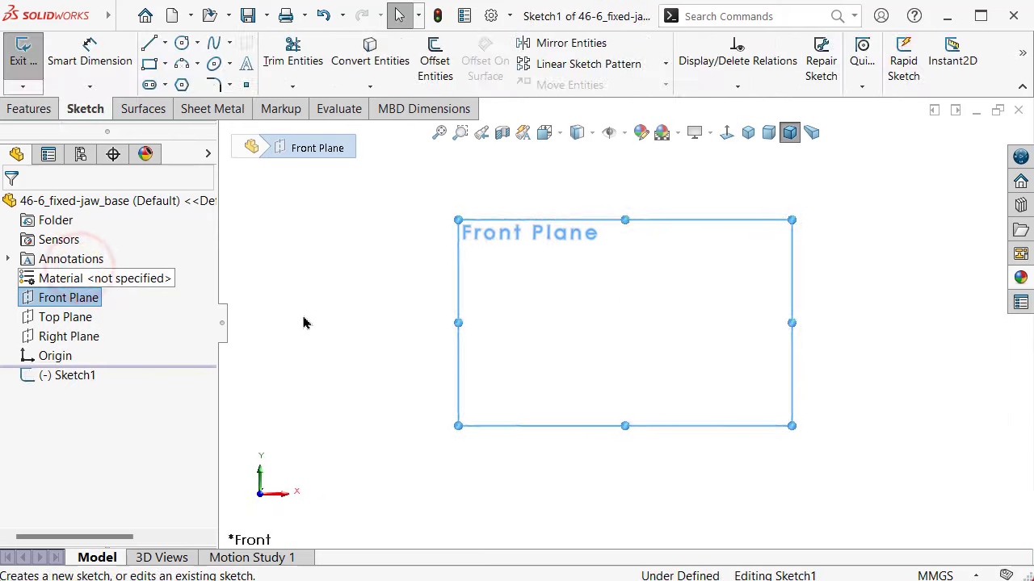
key(s)
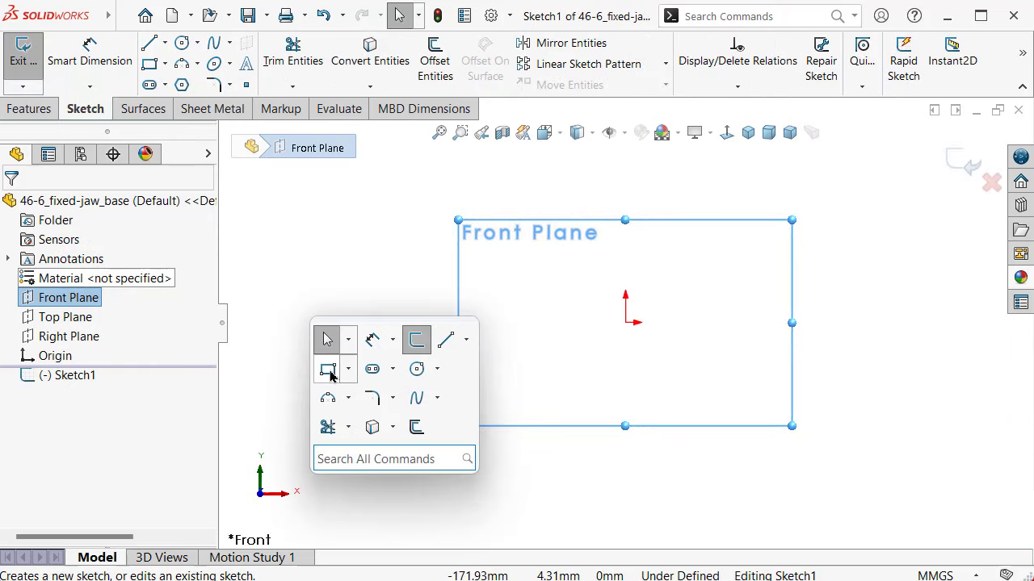
click(328, 372)
click(475, 323)
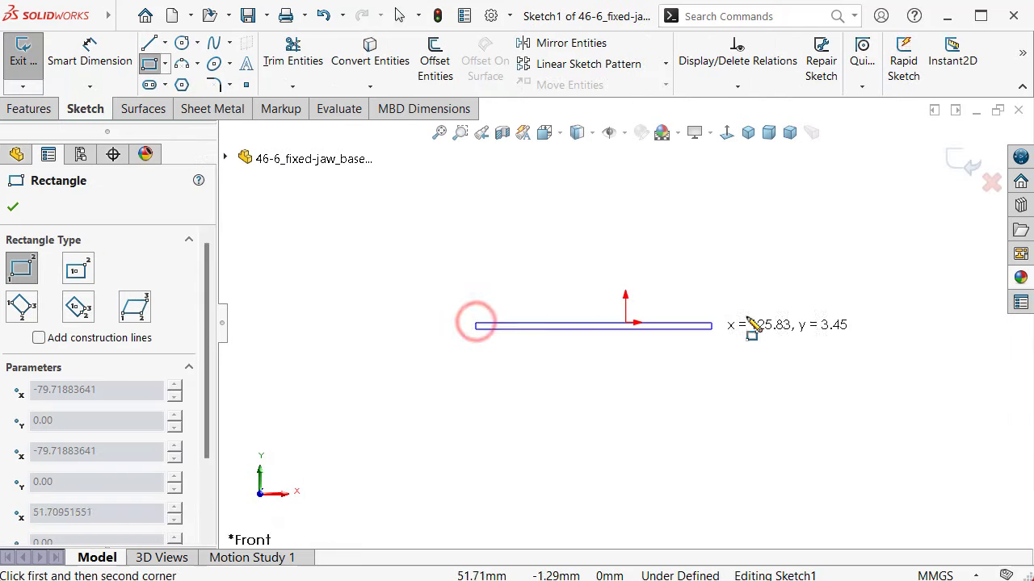
click(774, 265)
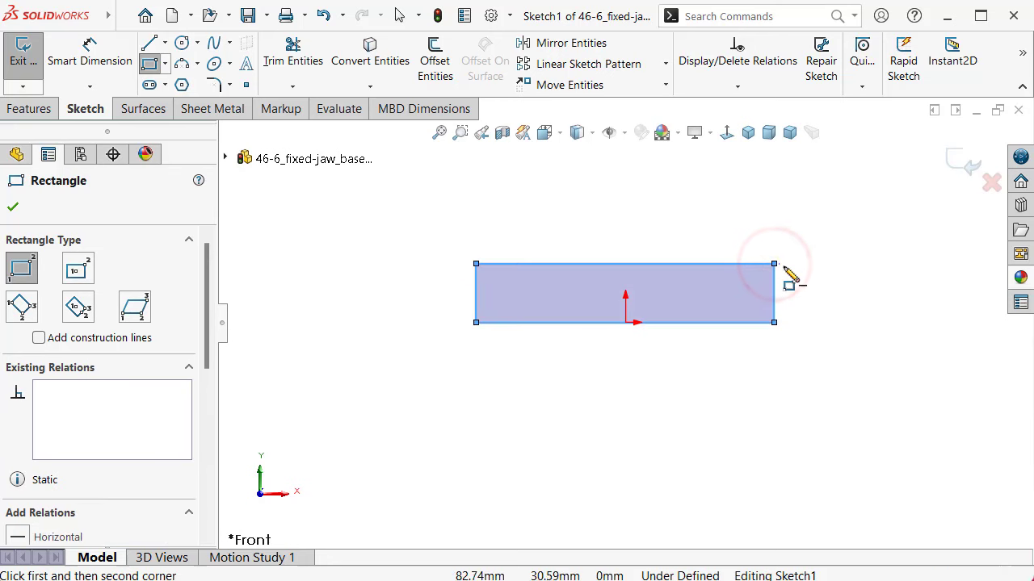
- Dimension the rectangle 25 mm tall and 212 mm wide
key(s)
click(888, 297)
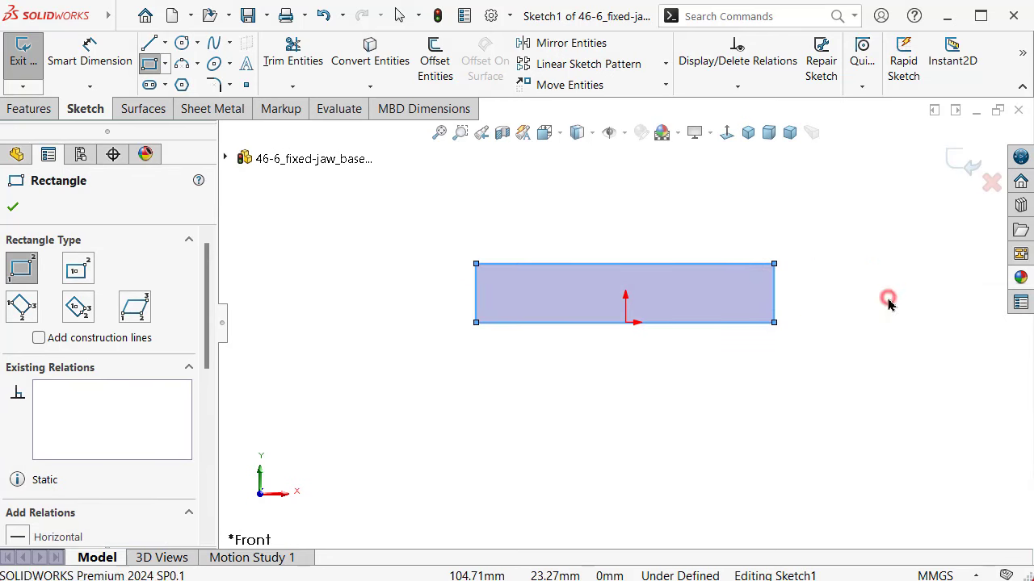
click(780, 291)
click(833, 297)
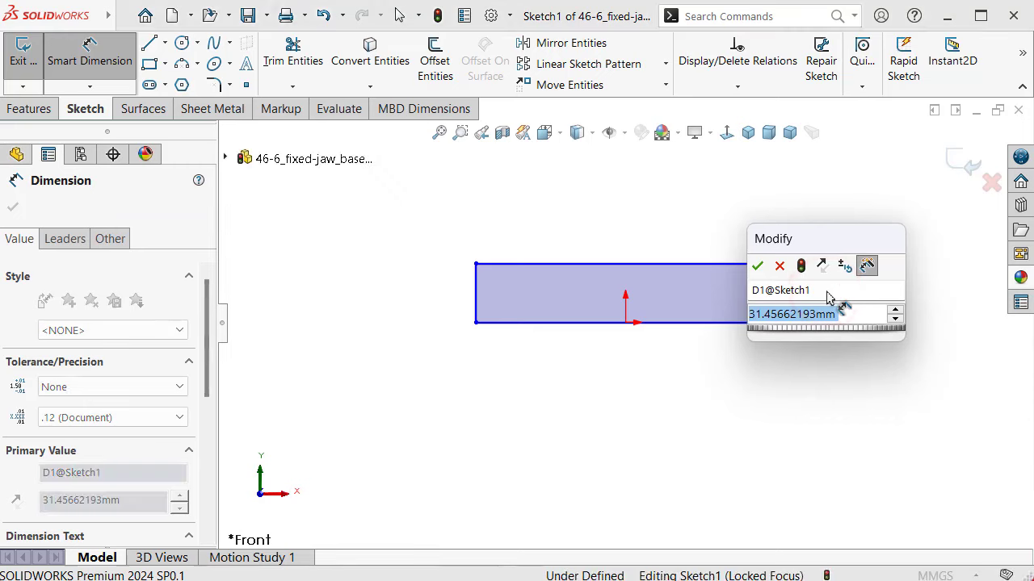
text(25)
key(Return)
click(732, 331)
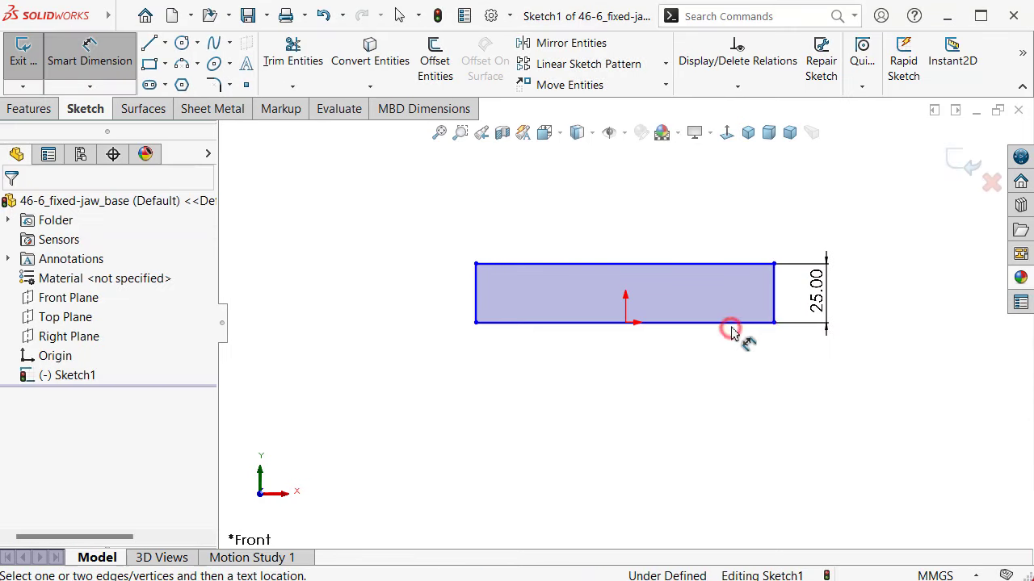
click(729, 327)
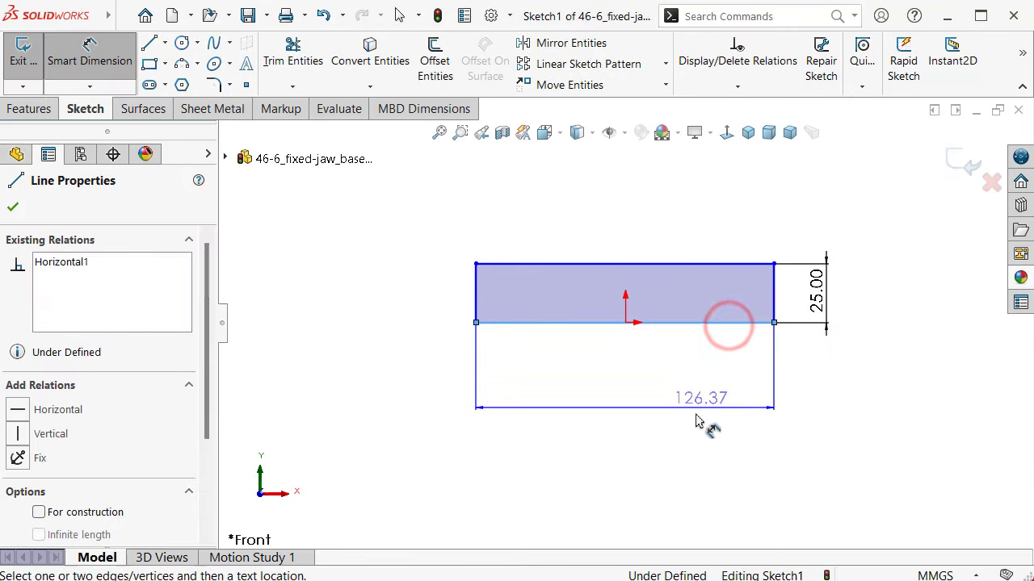
click(682, 426)
text(2)
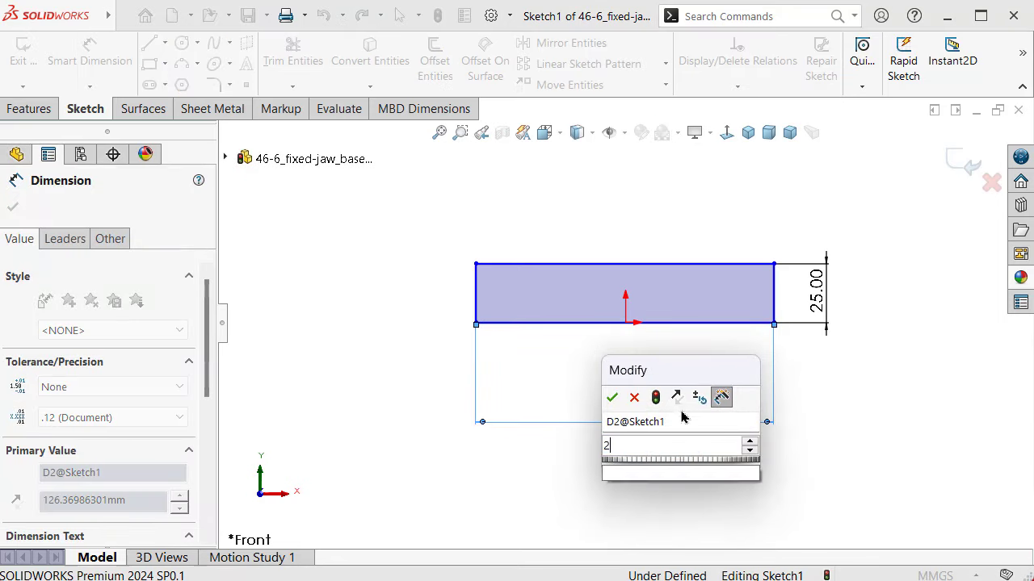
text(12)
key(Return)
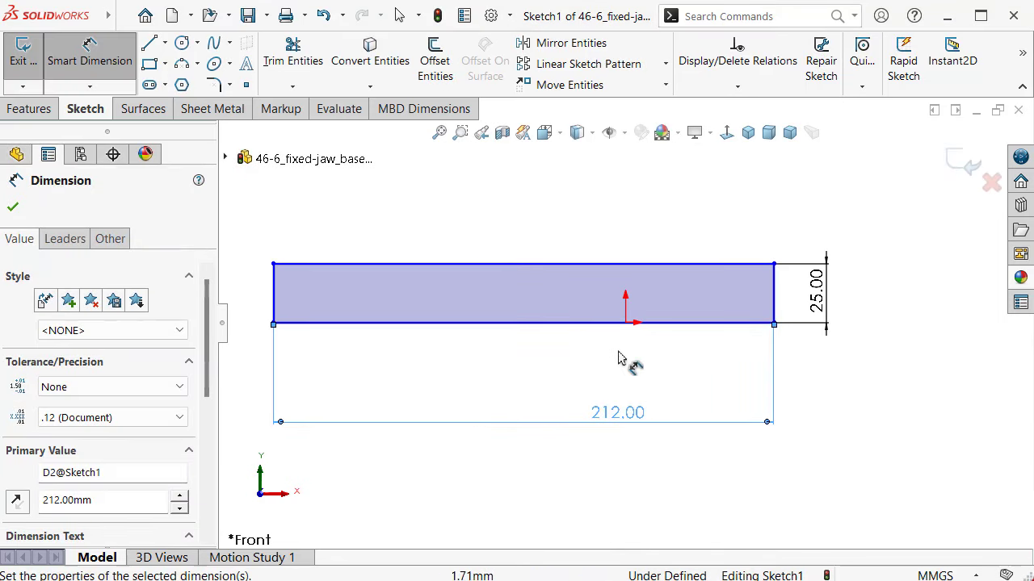
key(Escape)
- Add a Midpoint relation between the origin and the rectangle's bottom edge
click(625, 322)
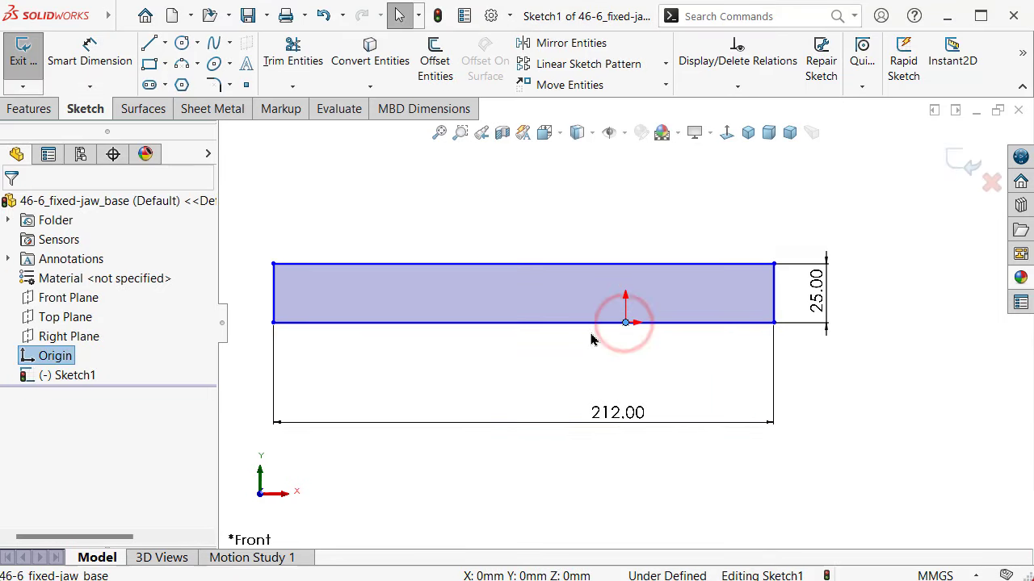
ctrl+click(592, 323)
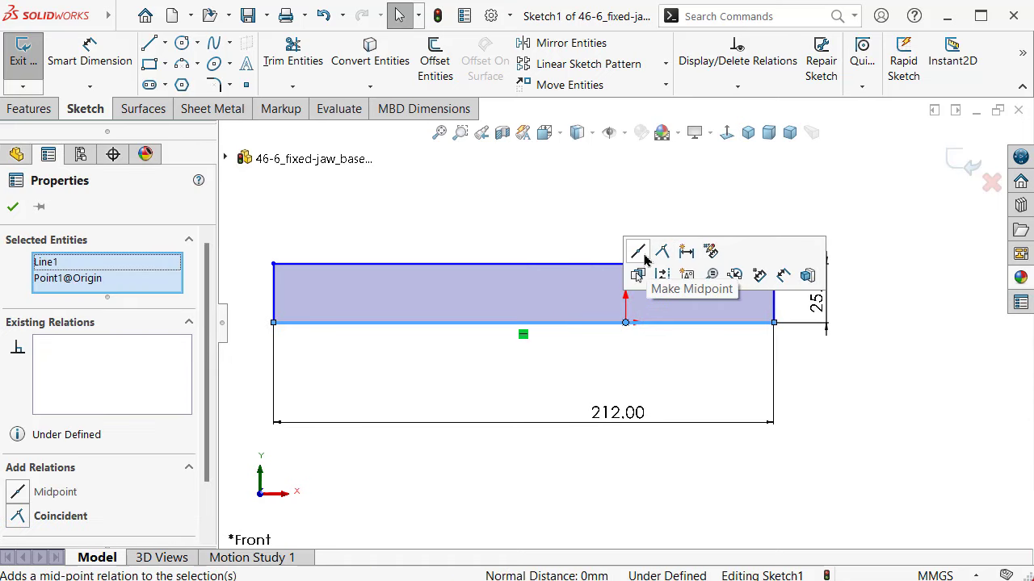
click(639, 252)
click(586, 207)
- Draw a vertical centerline rising from the origin
key(f)
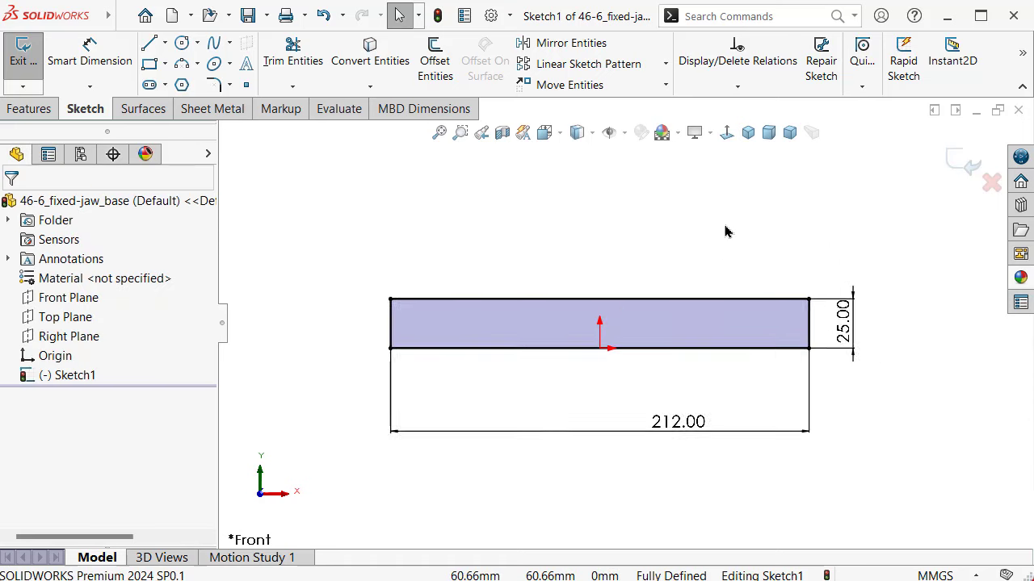
key(s)
click(887, 250)
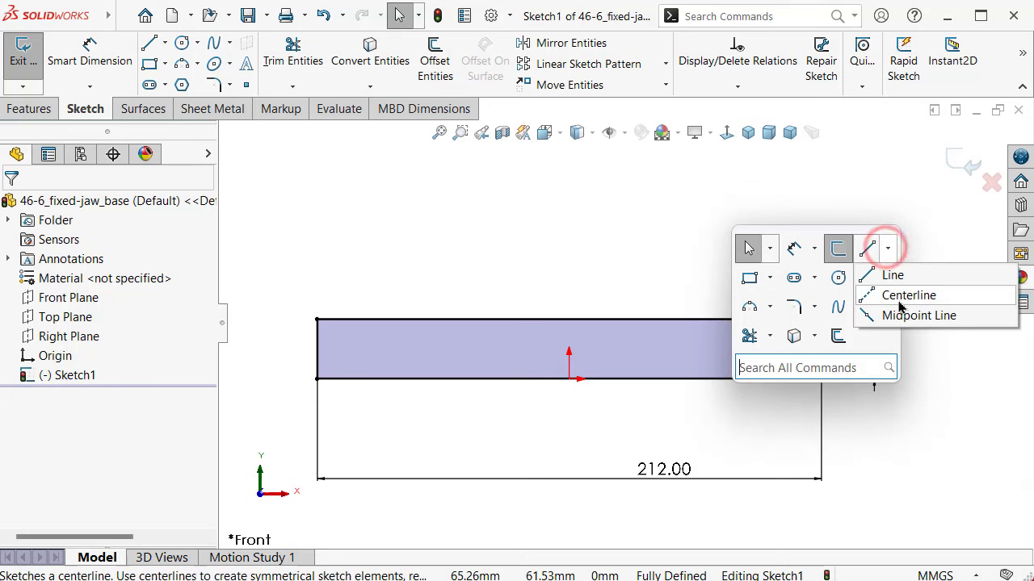
click(897, 298)
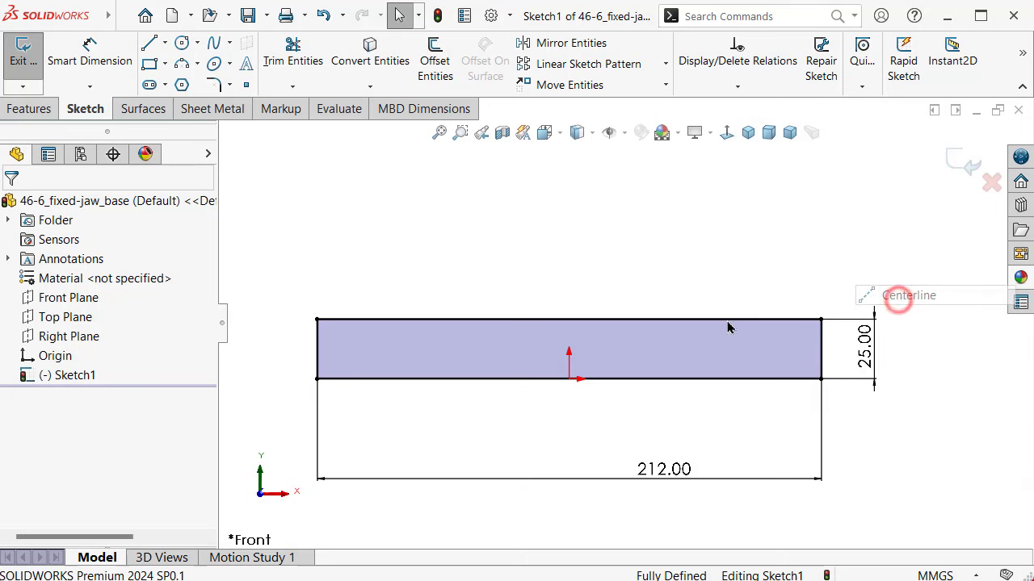
click(569, 380)
click(570, 212)
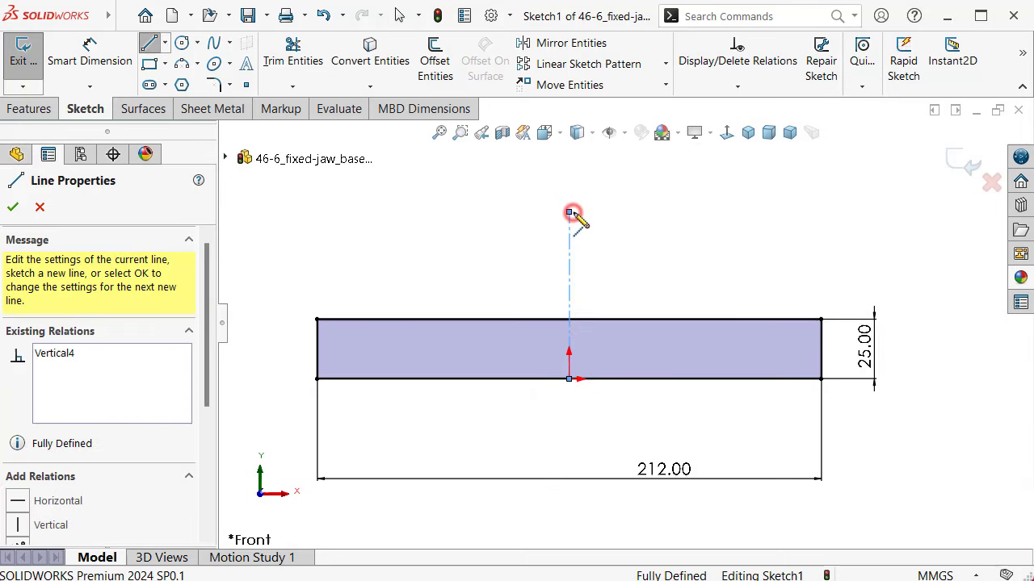
double_click(616, 231)
- Dimension the centerline 51 mm and enable Dynamic Mirror about it
right_drag(651, 261, 647, 182)
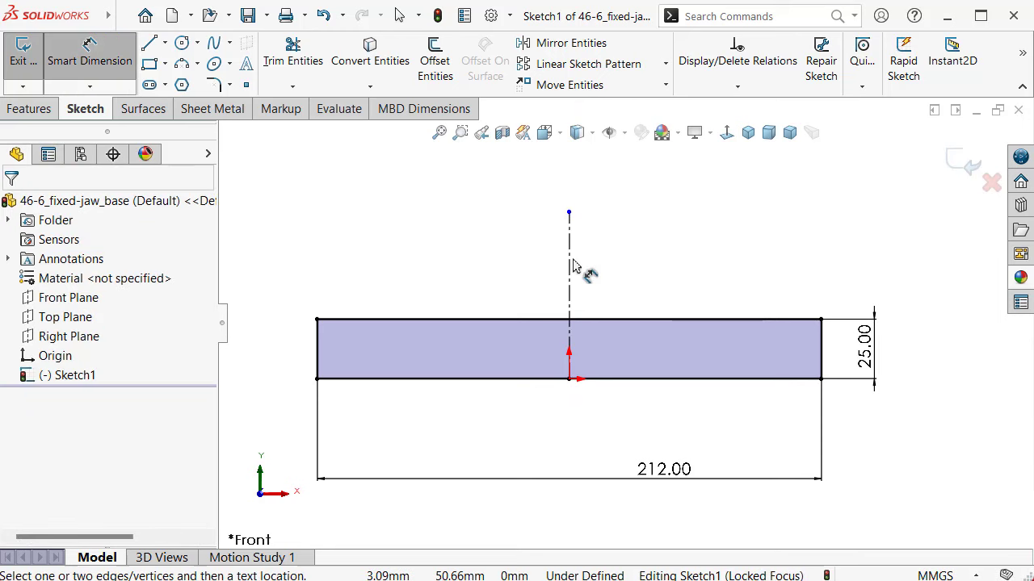
click(570, 262)
click(529, 271)
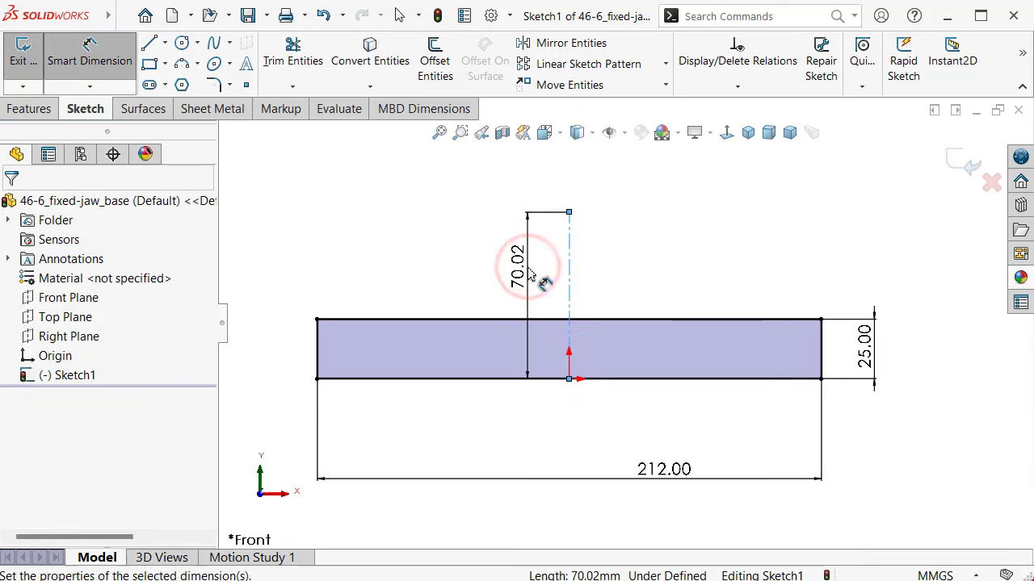
text(51)
key(Return)
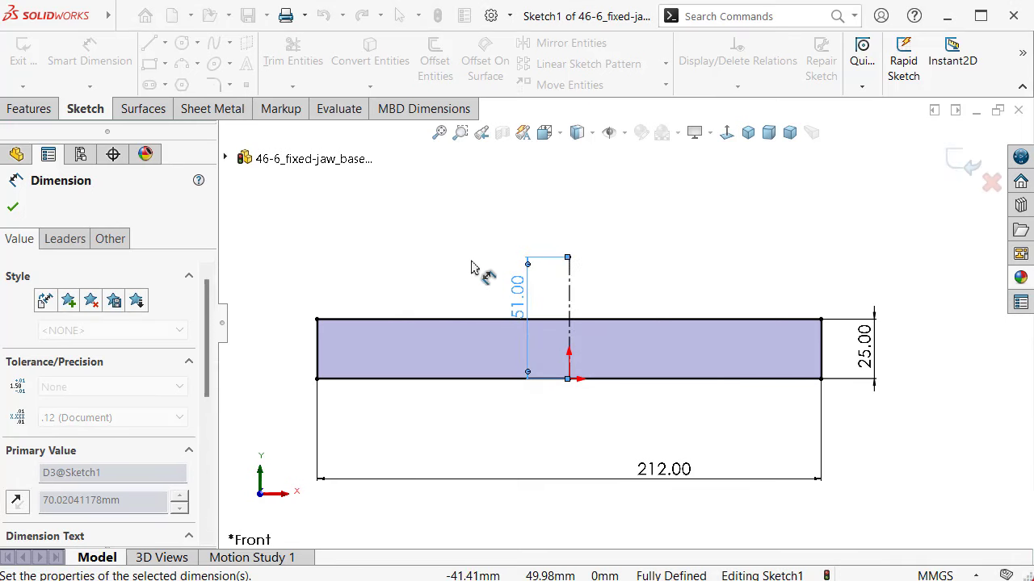
click(467, 265)
drag(518, 294, 530, 442)
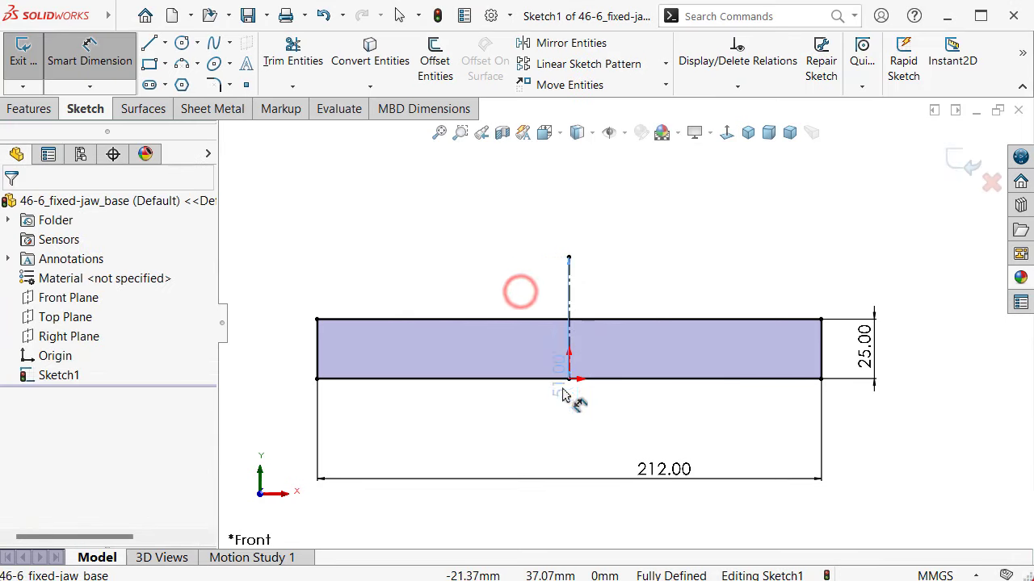
click(529, 443)
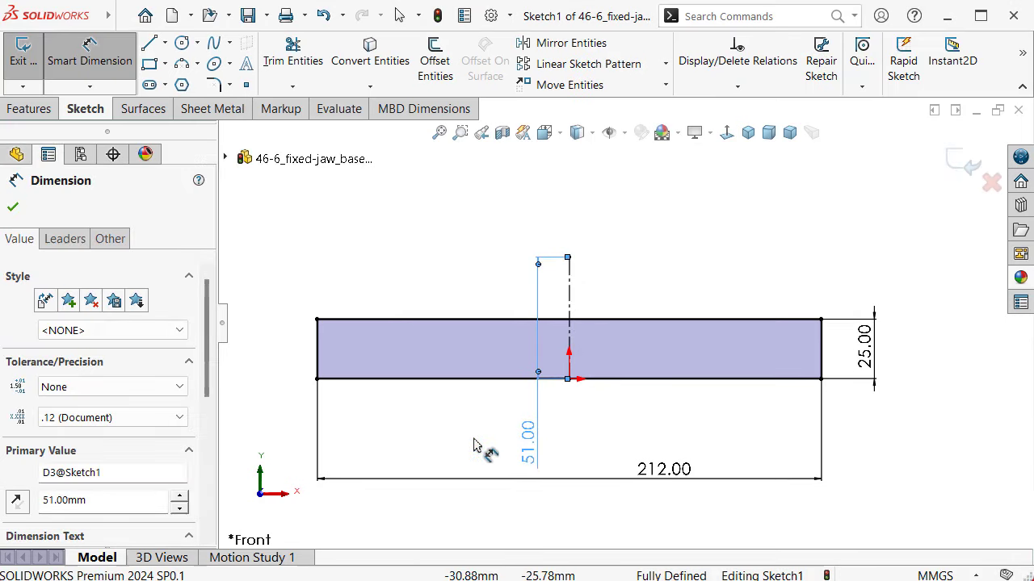
click(474, 434)
click(534, 424)
text(dy)
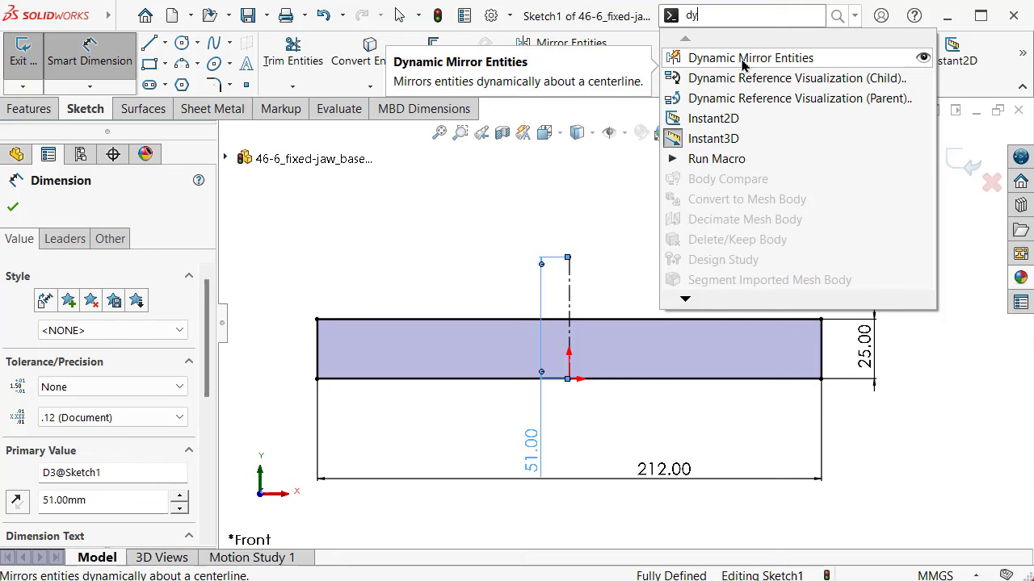
click(744, 60)
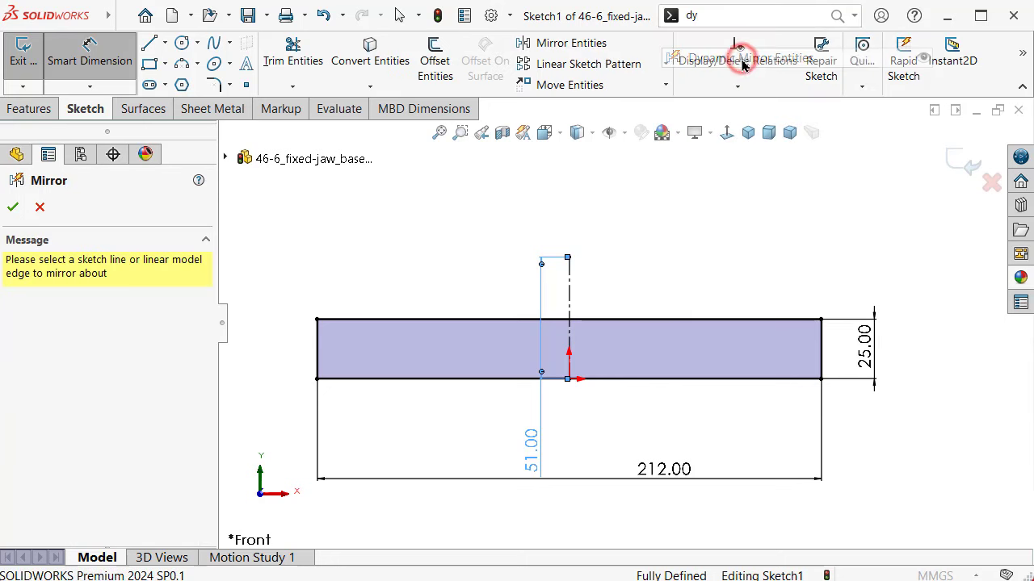
click(569, 286)
- Draw the jaw plate's vertical side, flat top and V-notch slope, mirrored about the centerline
key(s)
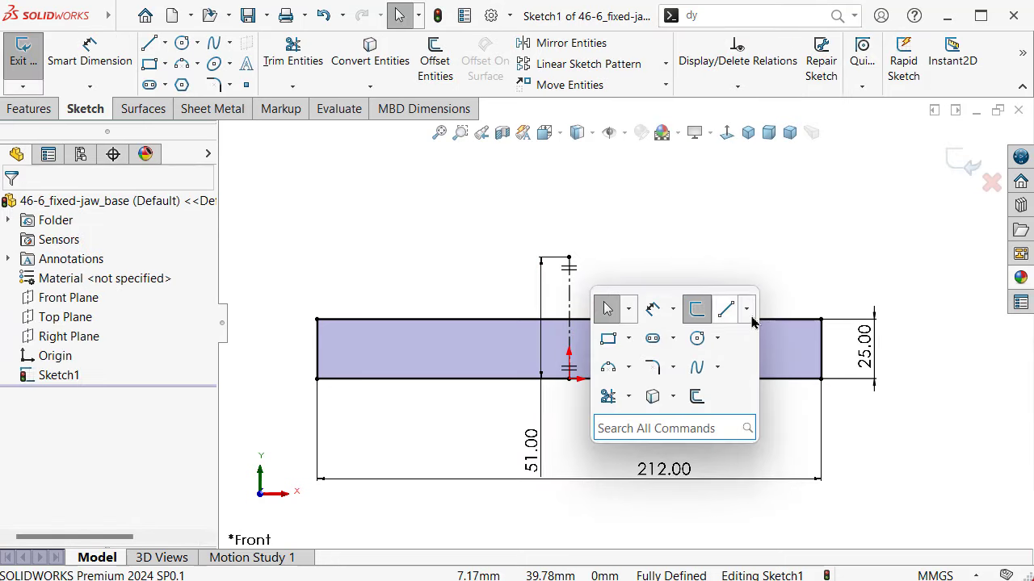
click(724, 311)
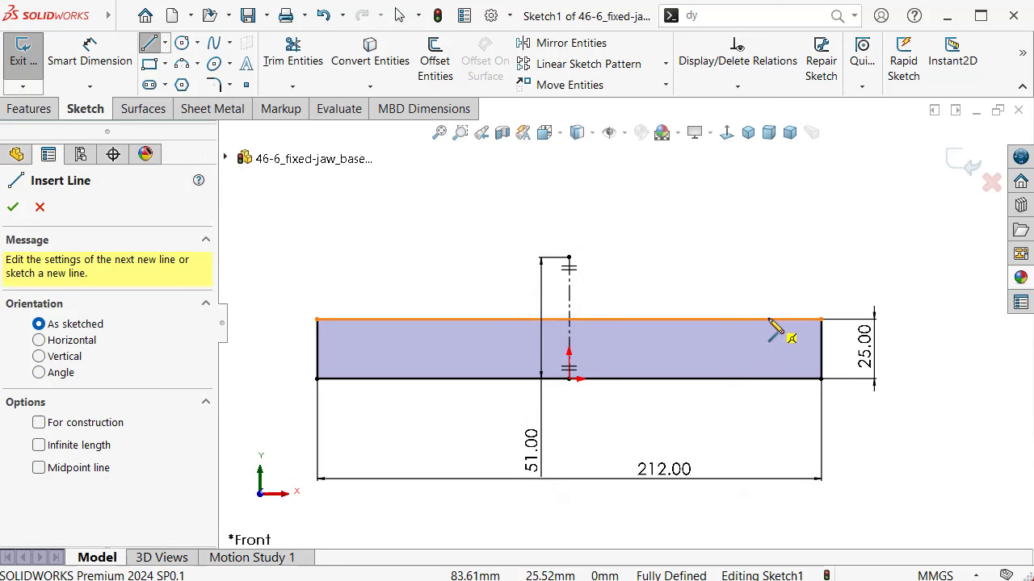
click(769, 320)
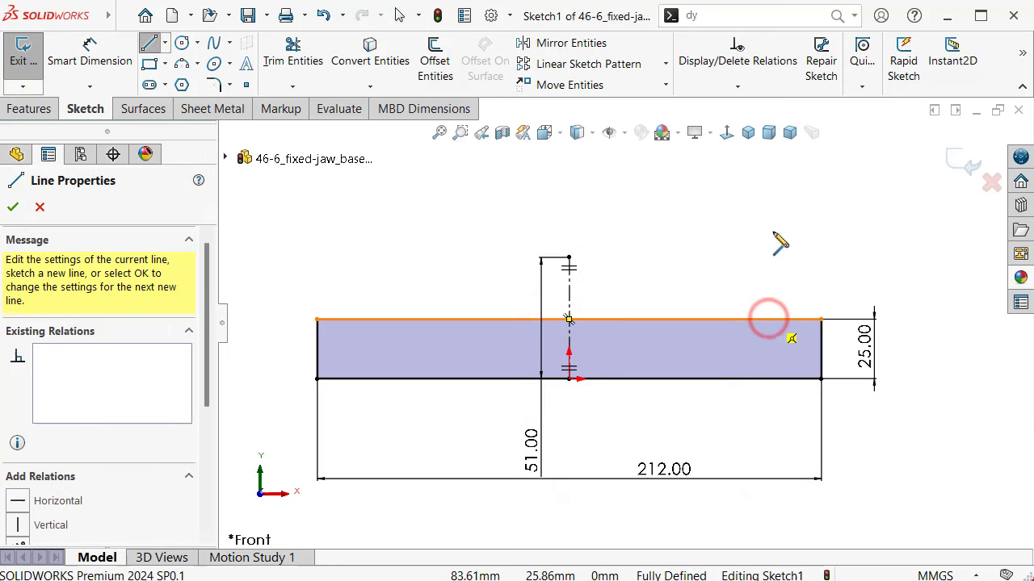
click(732, 191)
click(669, 189)
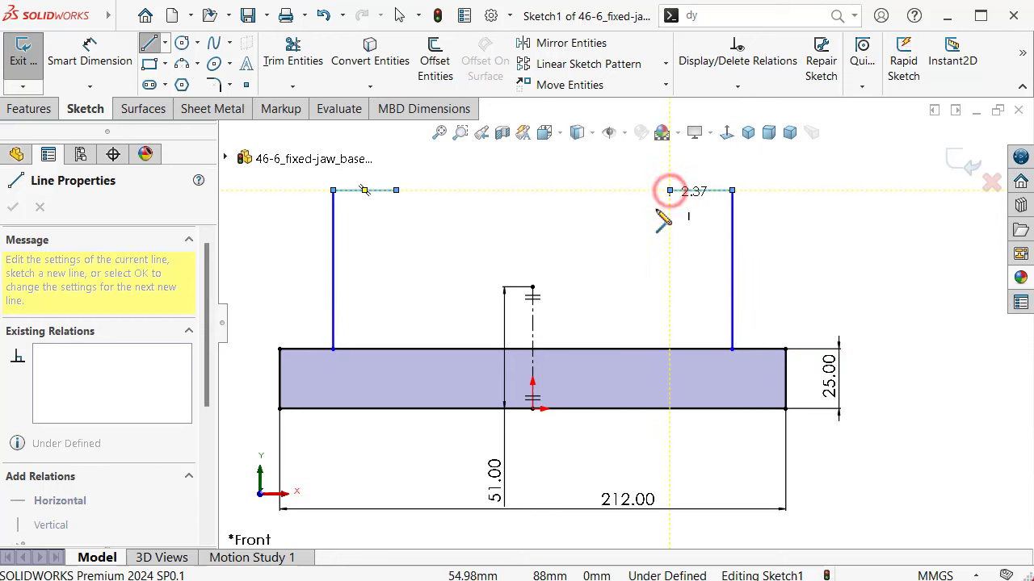
click(532, 288)
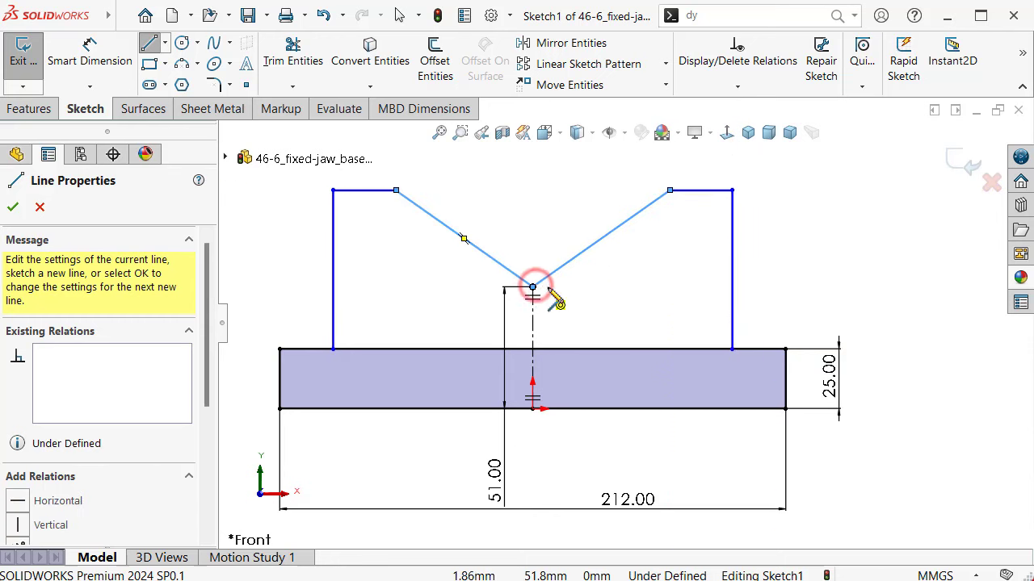
- Dimension the plate side 60 mm and the V flank 45° to the centerline
key(s)
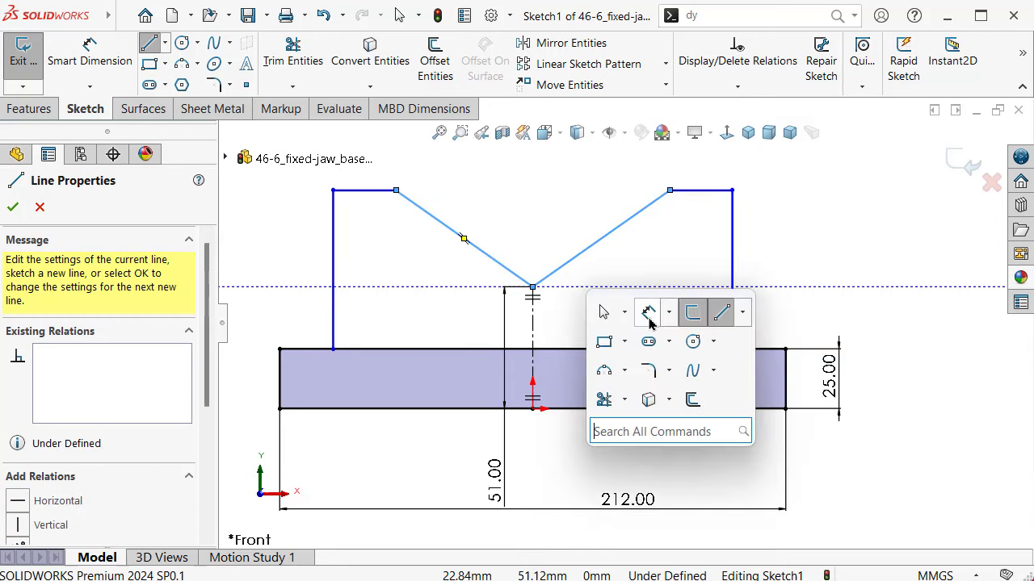
click(649, 310)
click(733, 266)
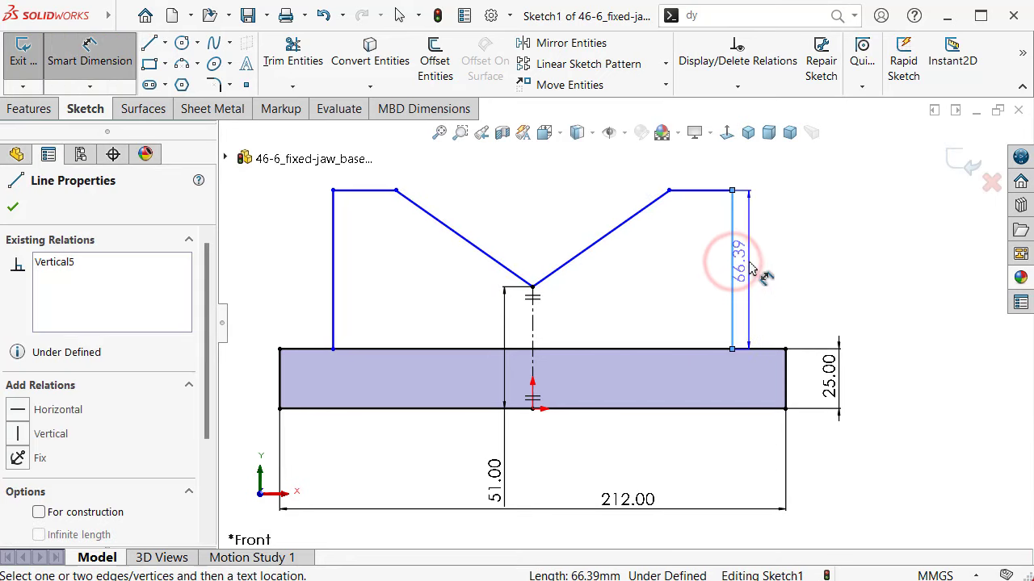
click(780, 268)
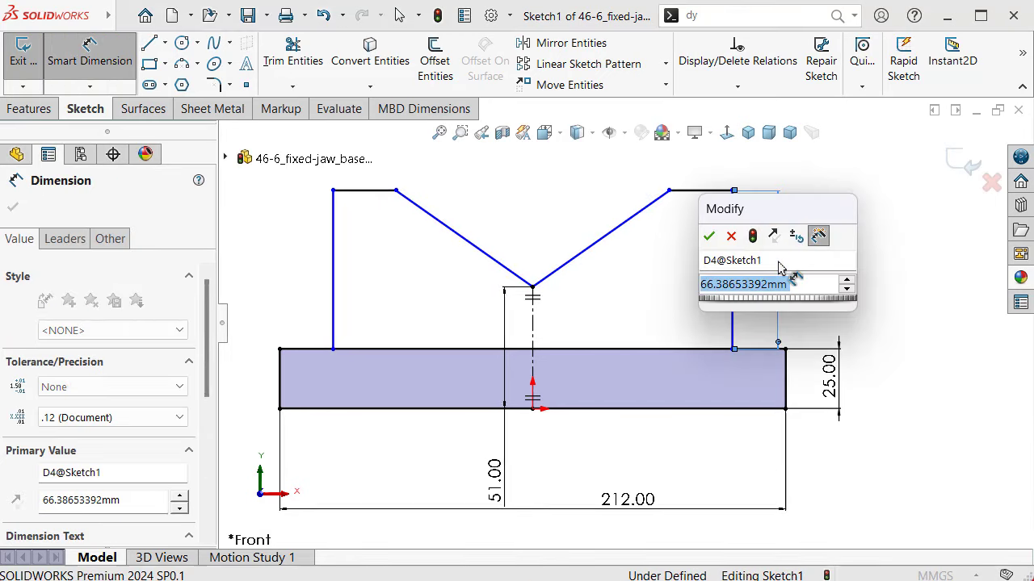
text(60)
key(Return)
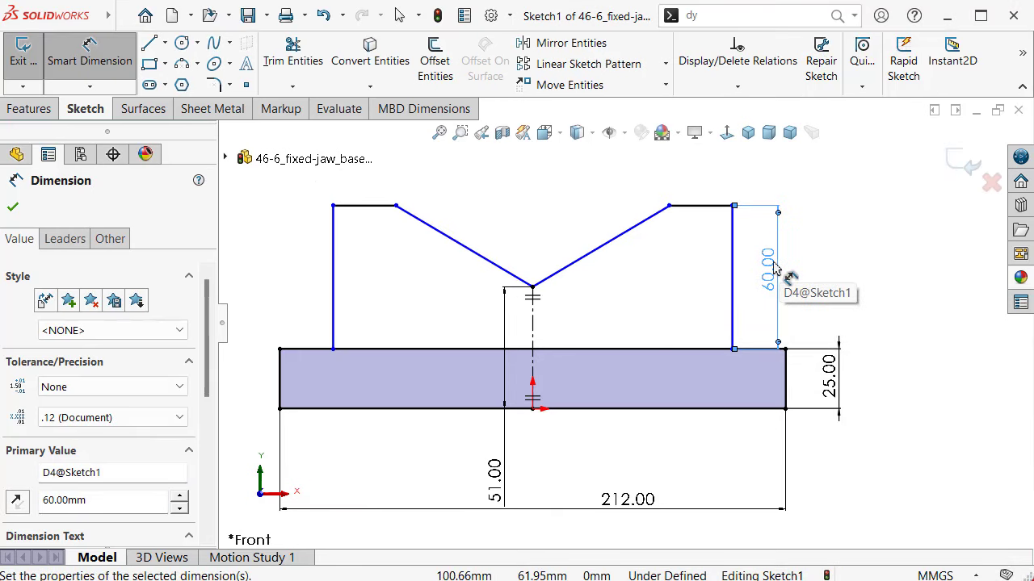
click(610, 244)
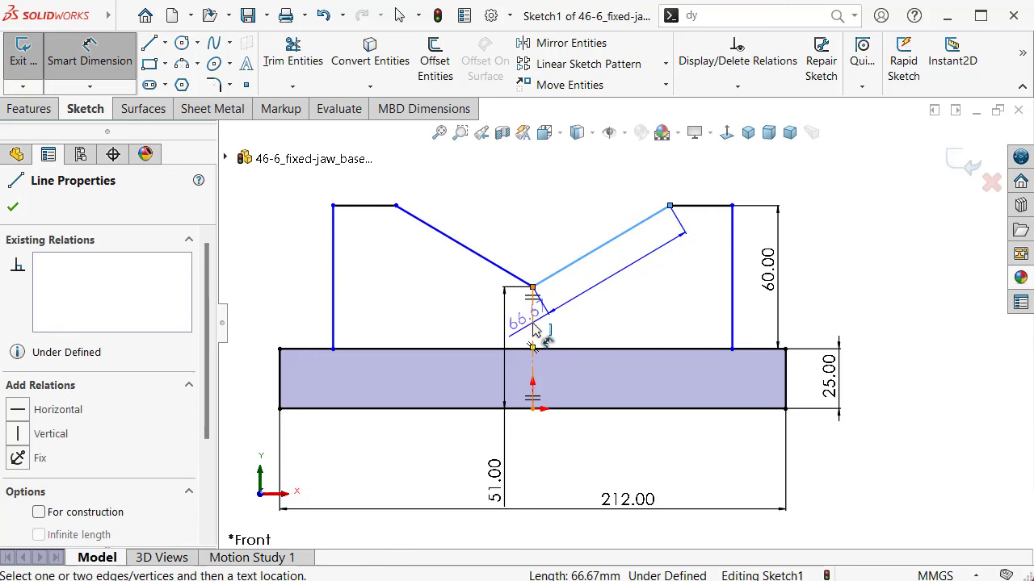
click(532, 327)
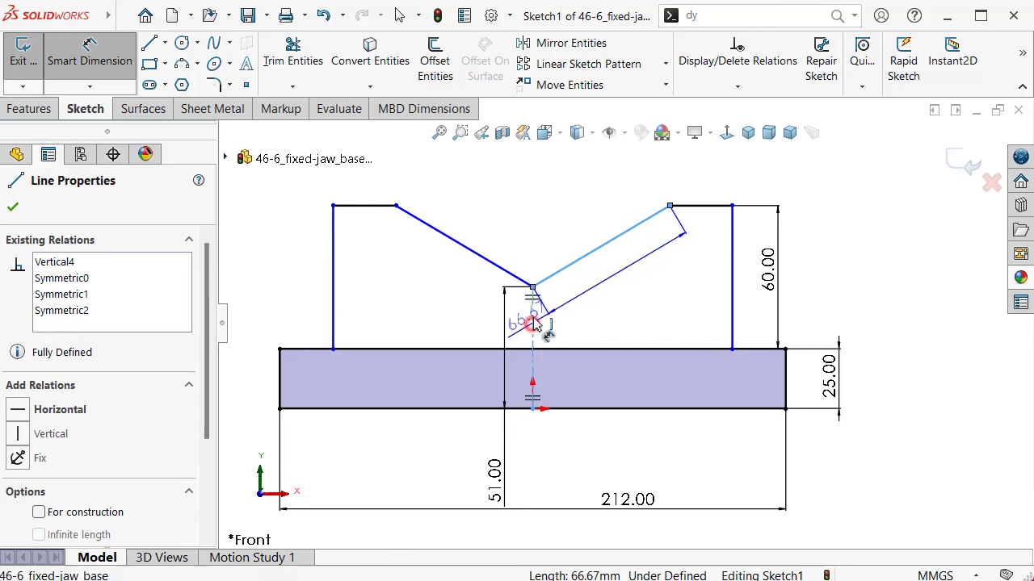
click(549, 242)
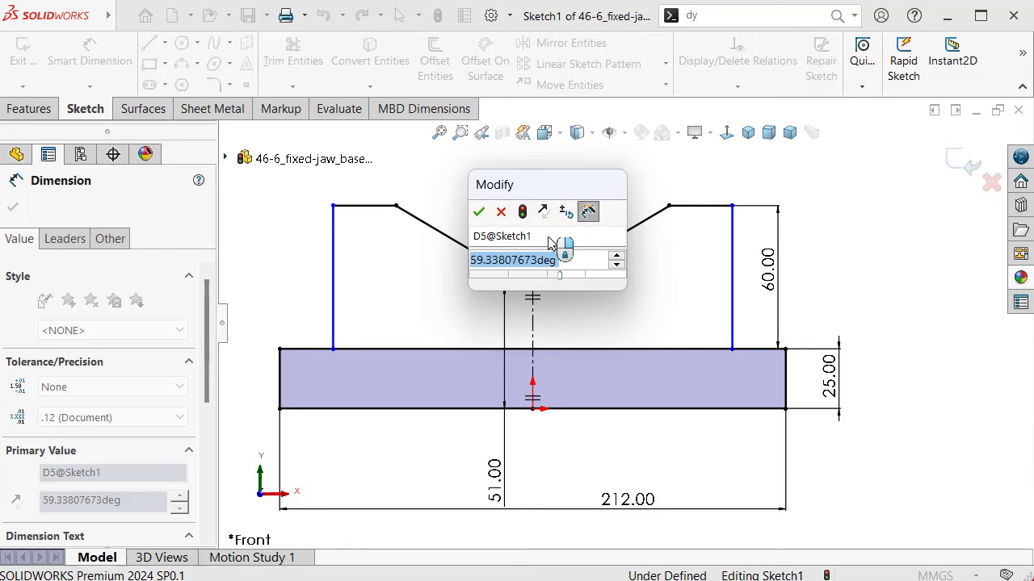
text(45)
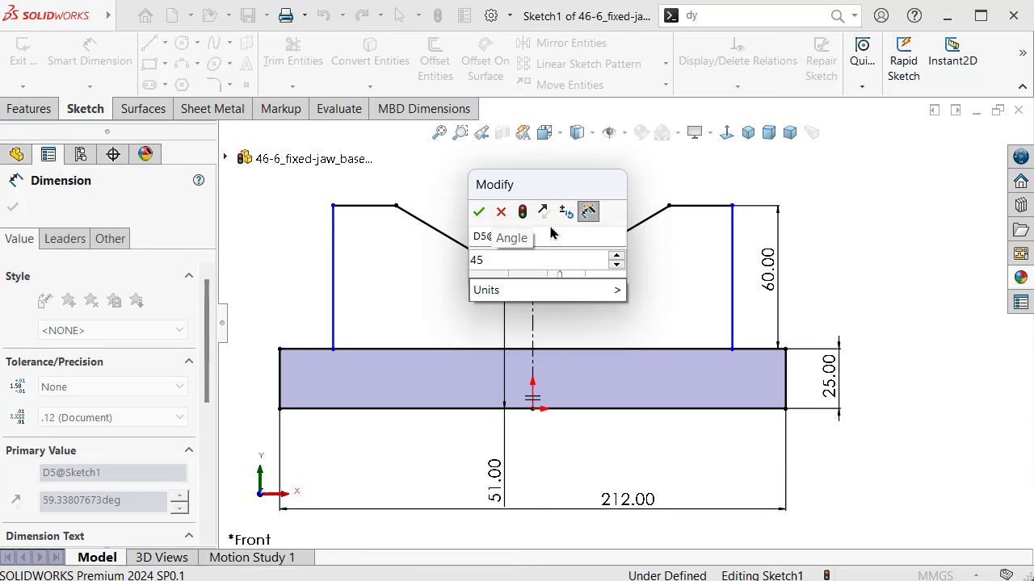
key(Return)
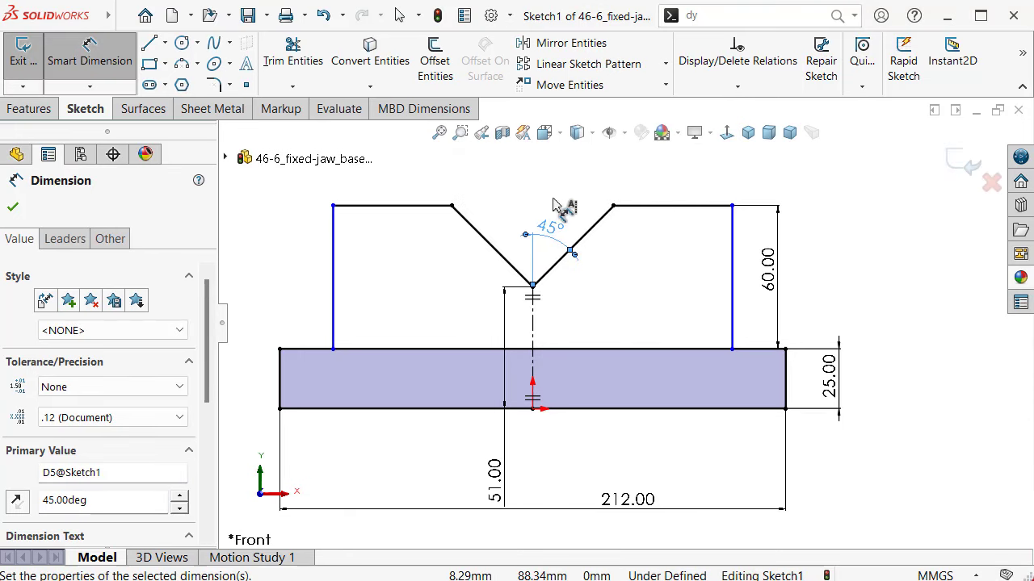
- Dimension the right plate's outer edge 36 mm from the base's right end
scroll(607, 188, down, 2)
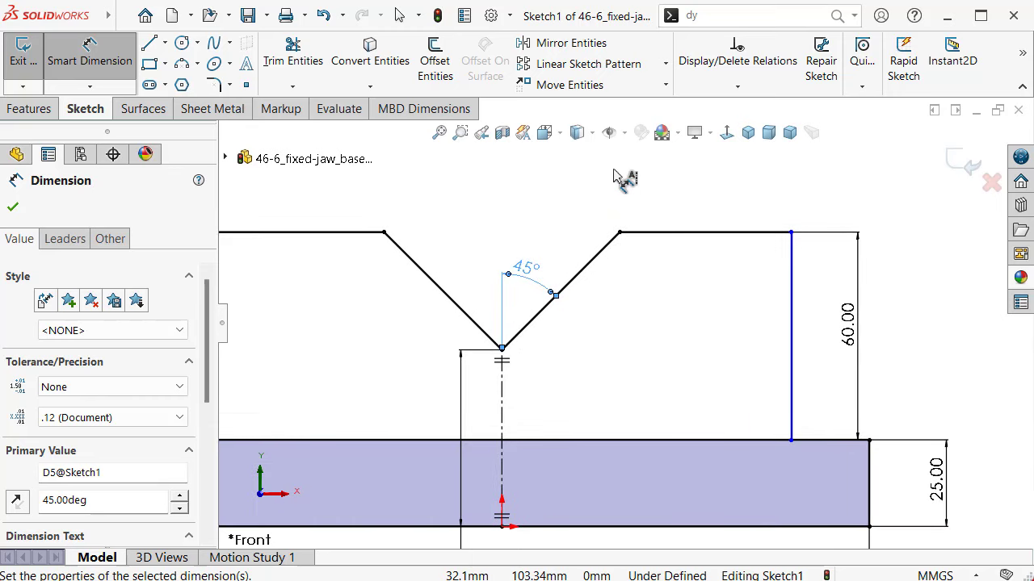
scroll(619, 322, up, 2)
click(739, 368)
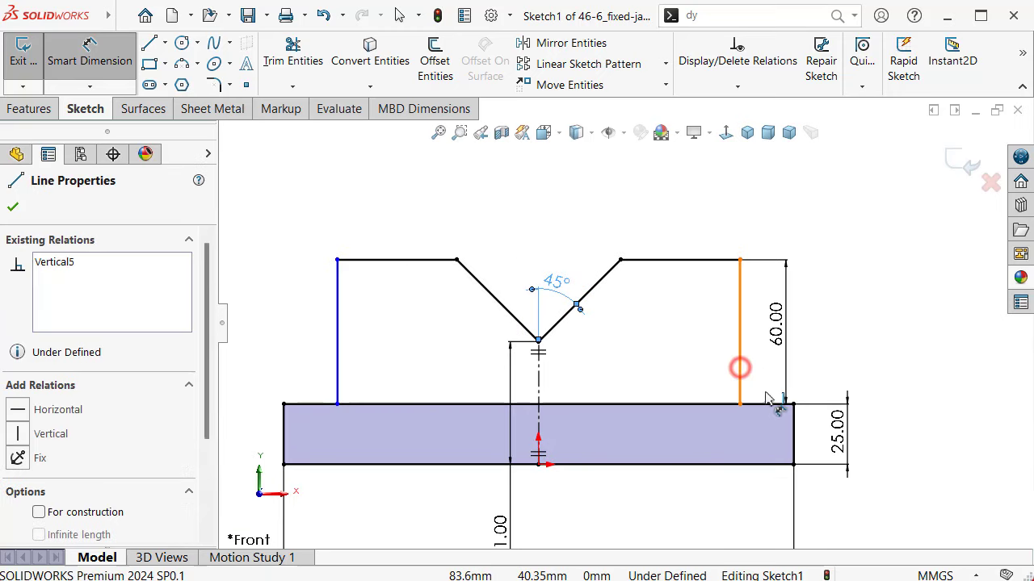
click(793, 421)
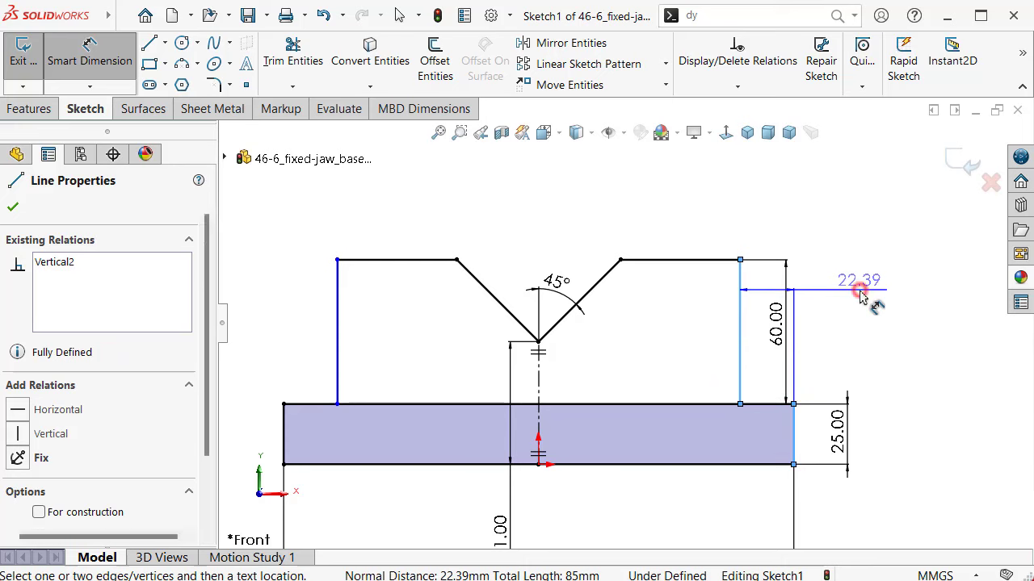
click(861, 294)
text(36)
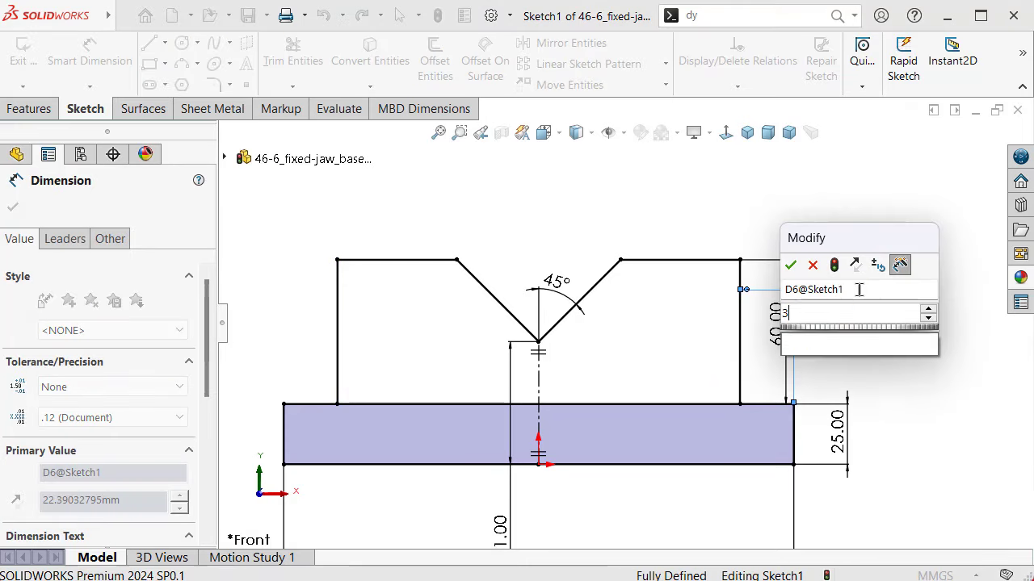
key(Return)
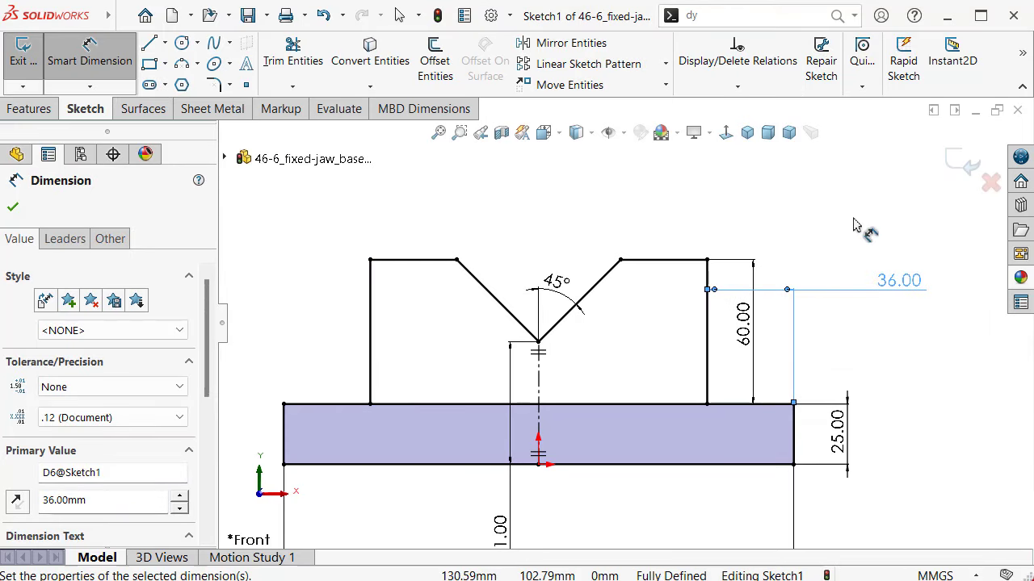
click(853, 220)
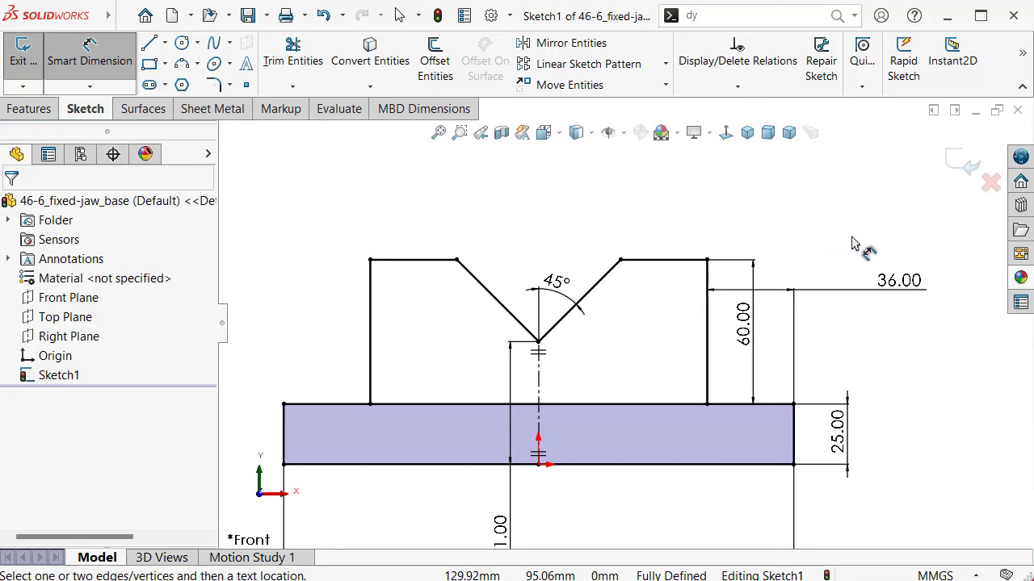
scroll(671, 212, down, 1)
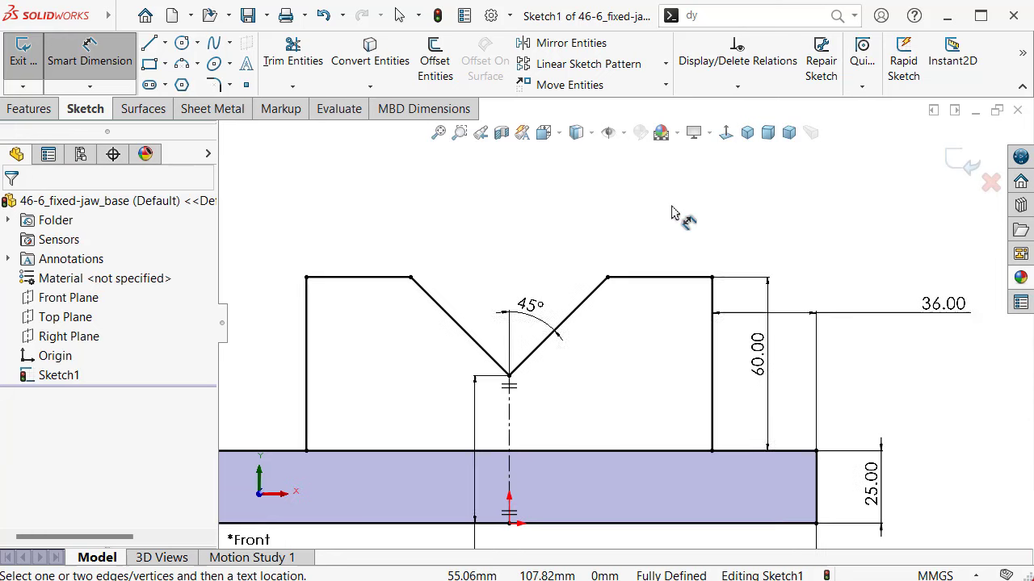
- Round both outer top plate corners and the V-notch bottom with R10 sketch fillets
key(s)
click(745, 292)
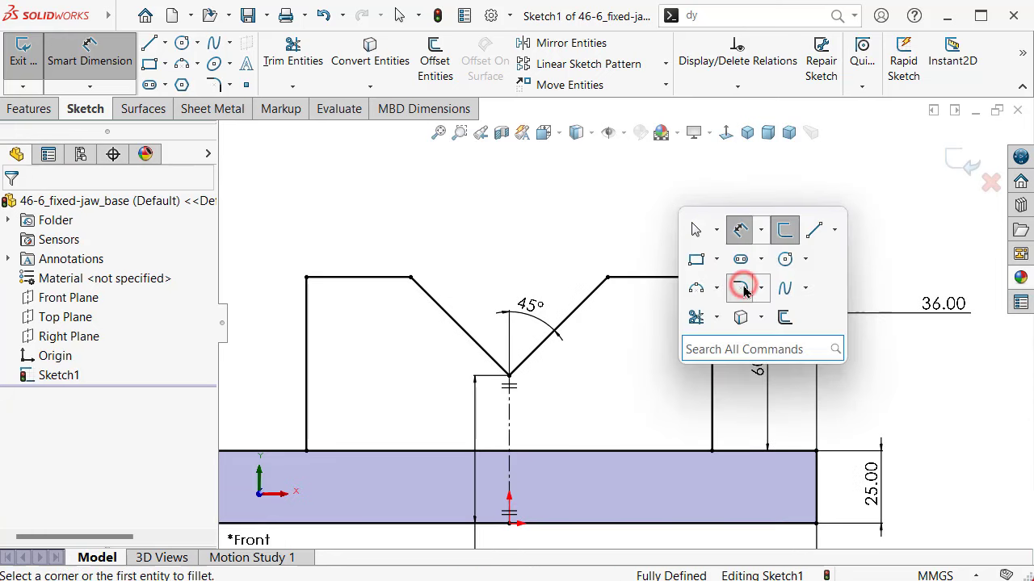
click(714, 278)
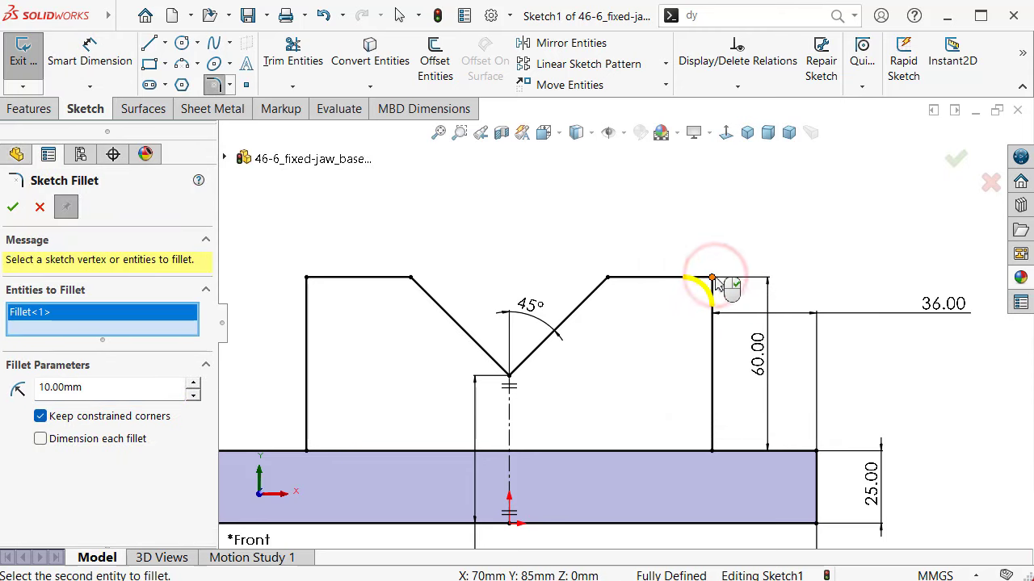
click(306, 279)
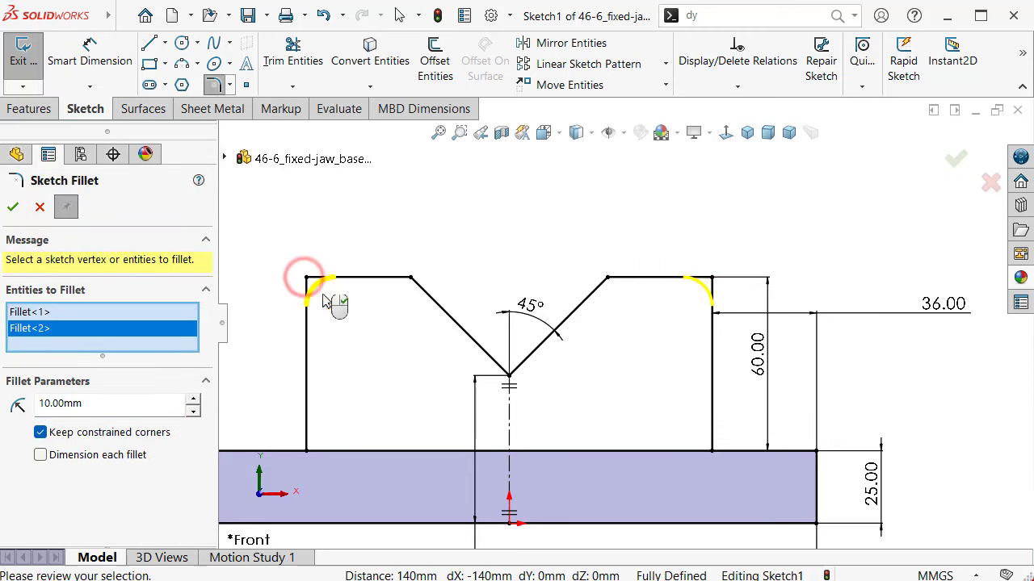
click(509, 376)
key(Return)
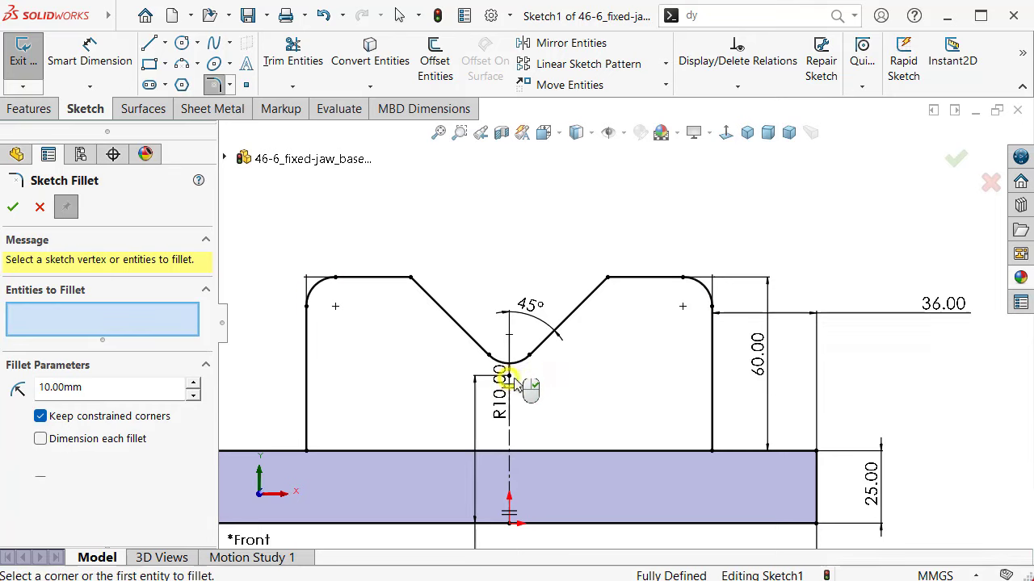
key(Return)
- Draw an upper and lower hole circle in the right plate, mirrored into the left plate
key(s)
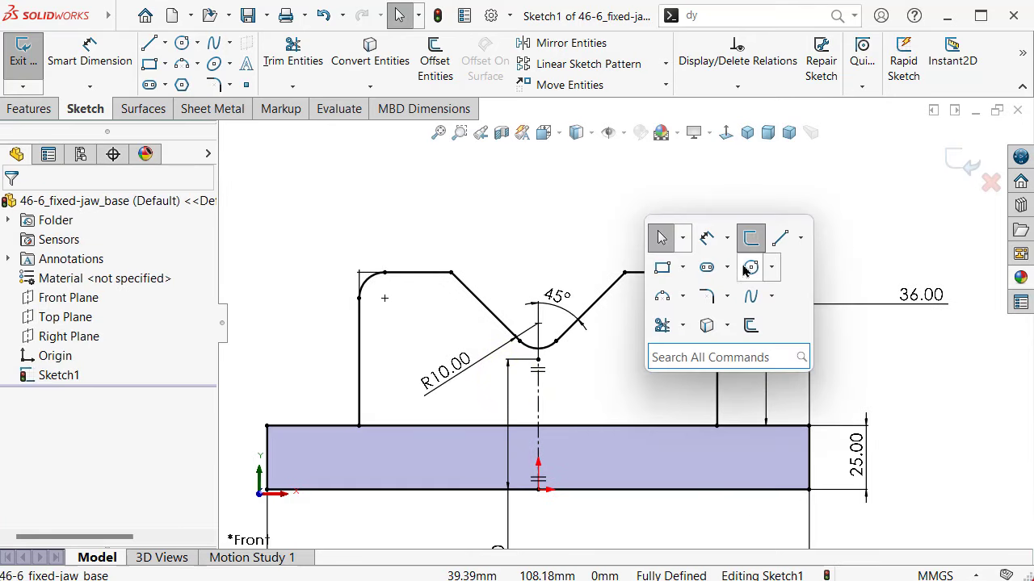
click(750, 268)
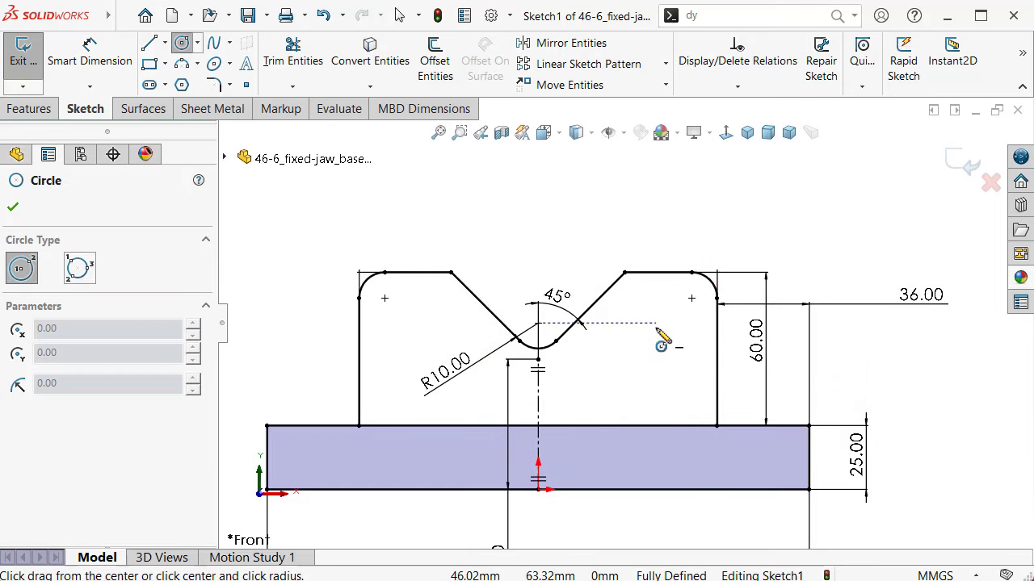
scroll(659, 343, down, 2)
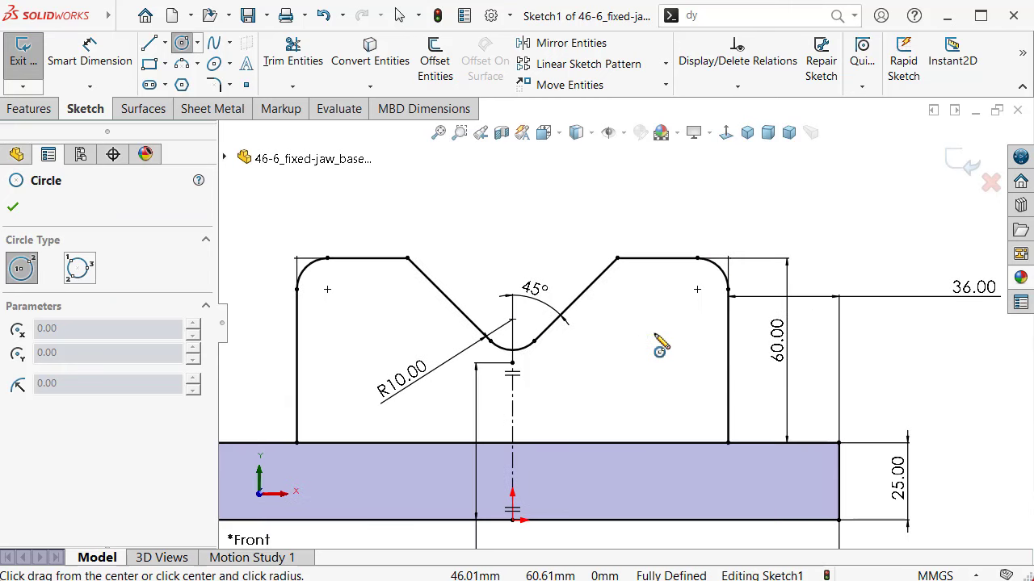
click(654, 333)
click(658, 352)
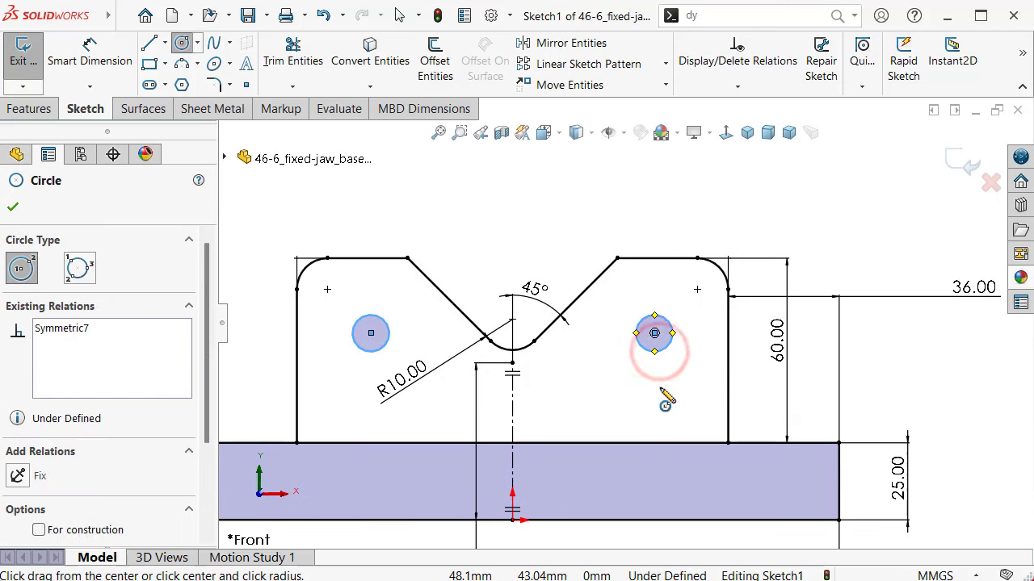
click(654, 394)
click(655, 408)
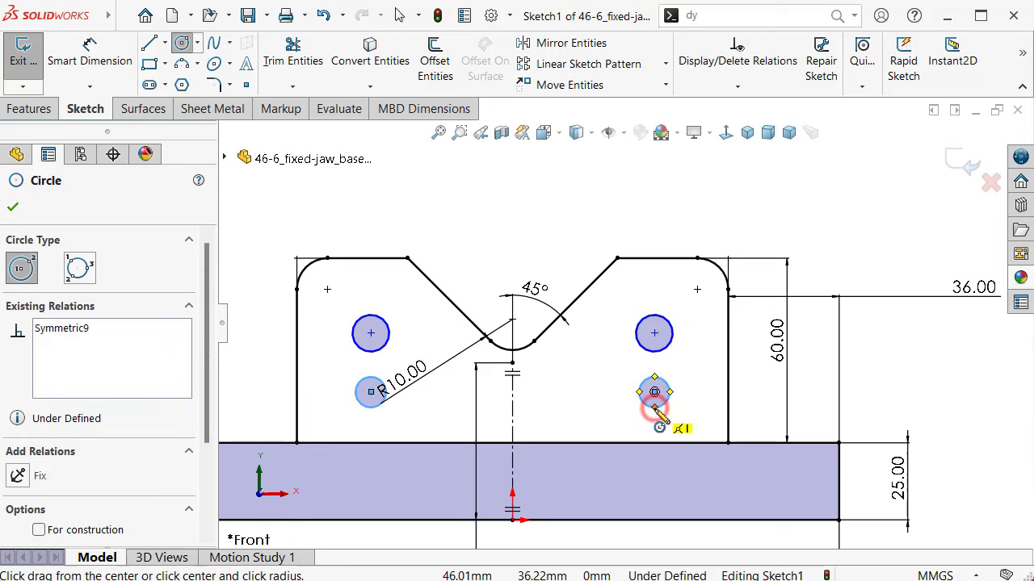
key(s)
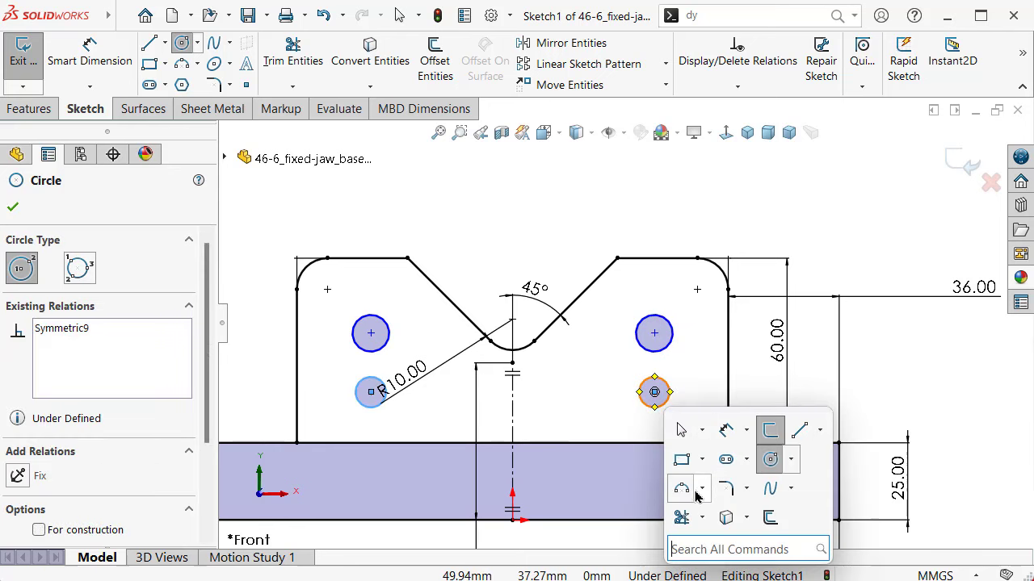
click(723, 435)
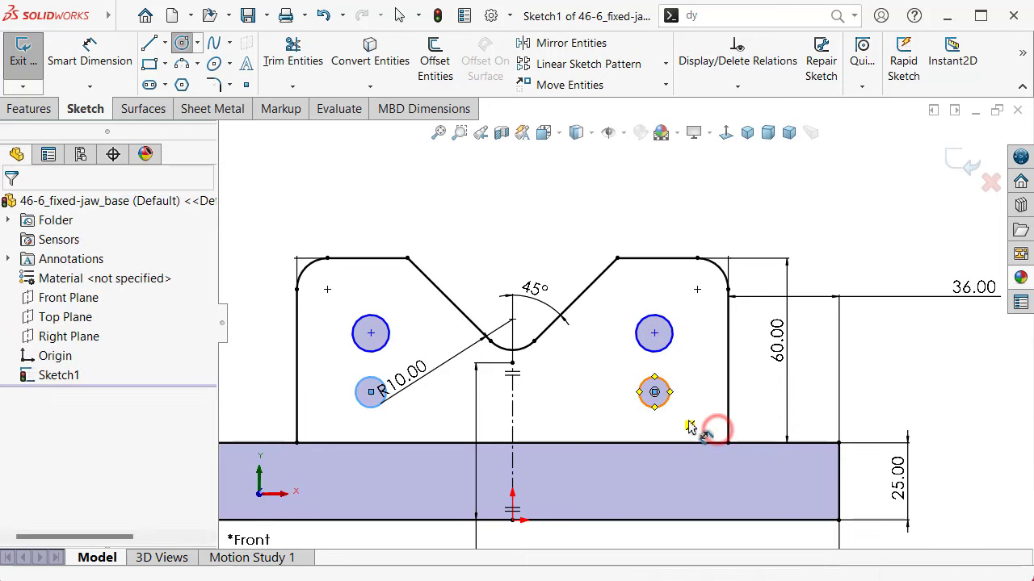
- Dimension the lower-right hole Ø10 mm and 48 mm from the centerline
click(669, 403)
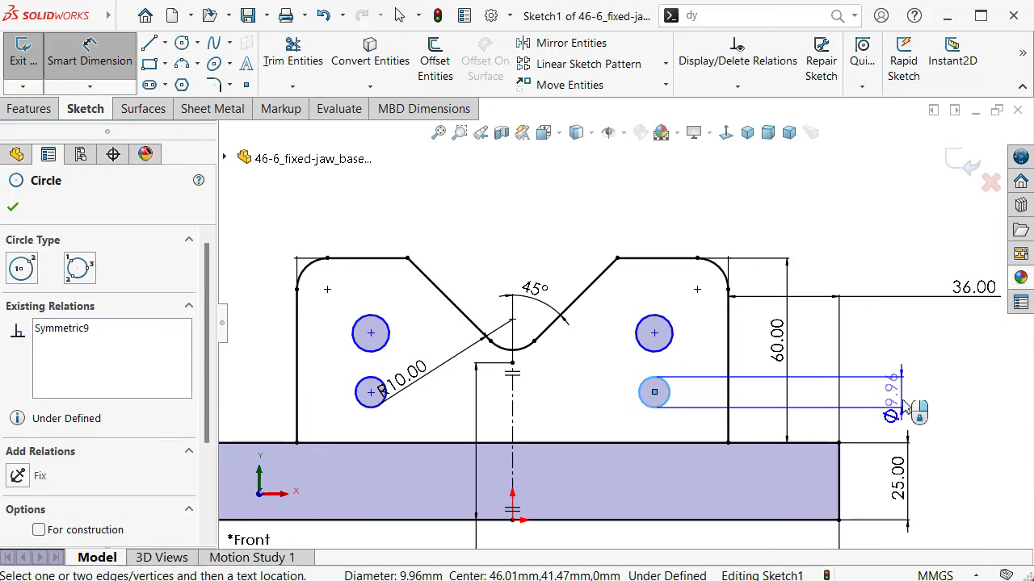
click(904, 408)
text(10)
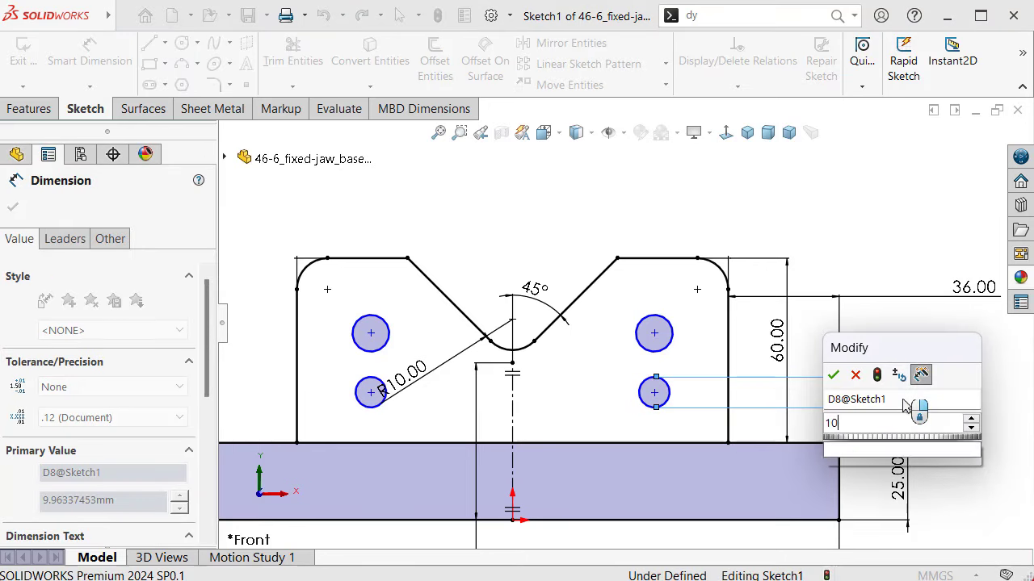
key(Return)
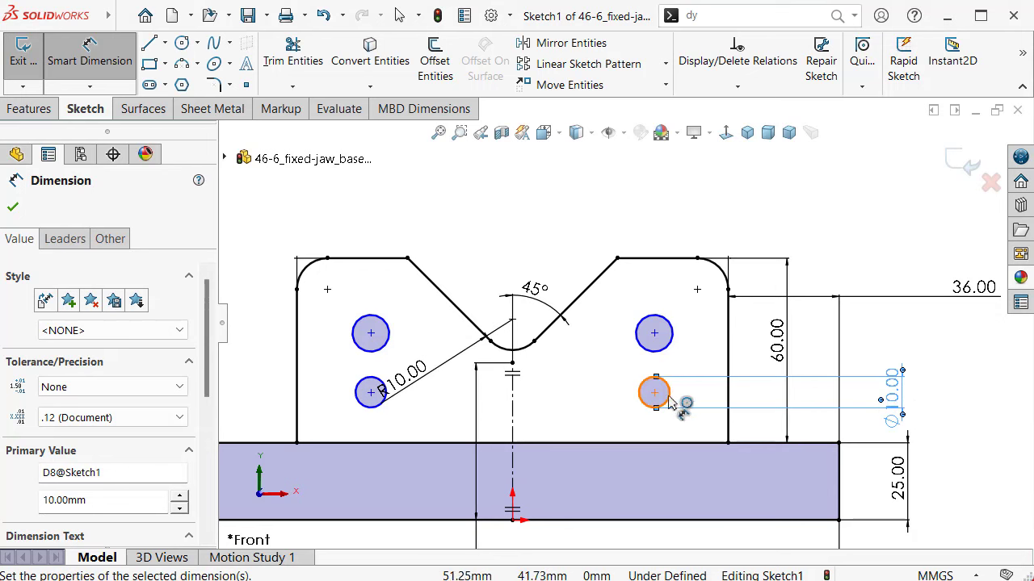
click(654, 393)
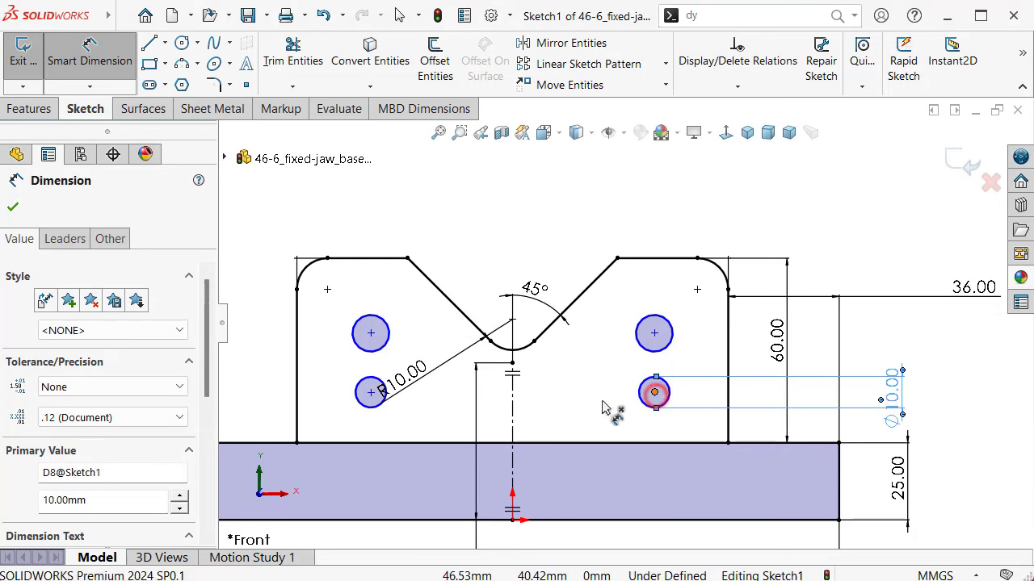
click(514, 408)
click(546, 423)
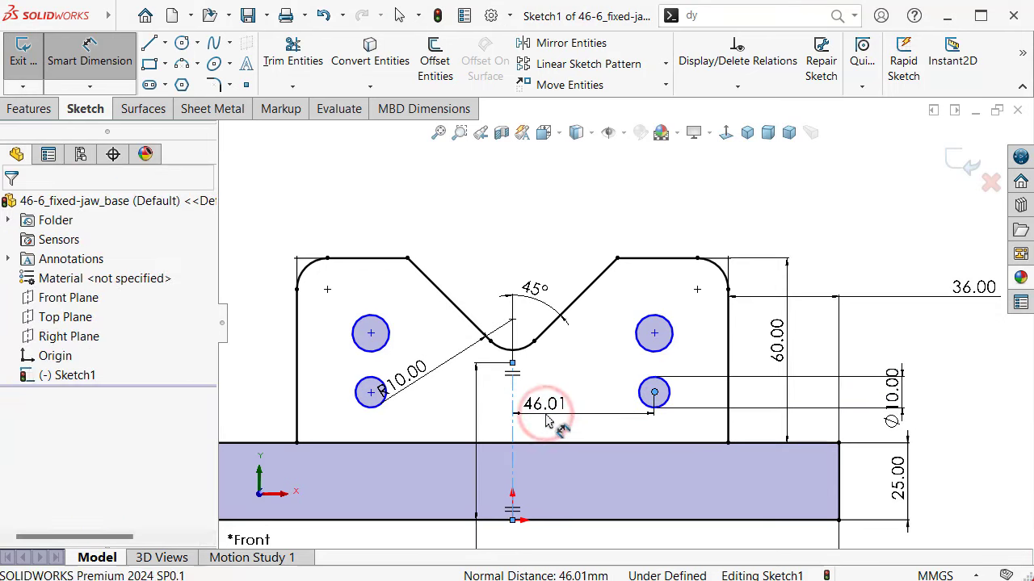
text(48)
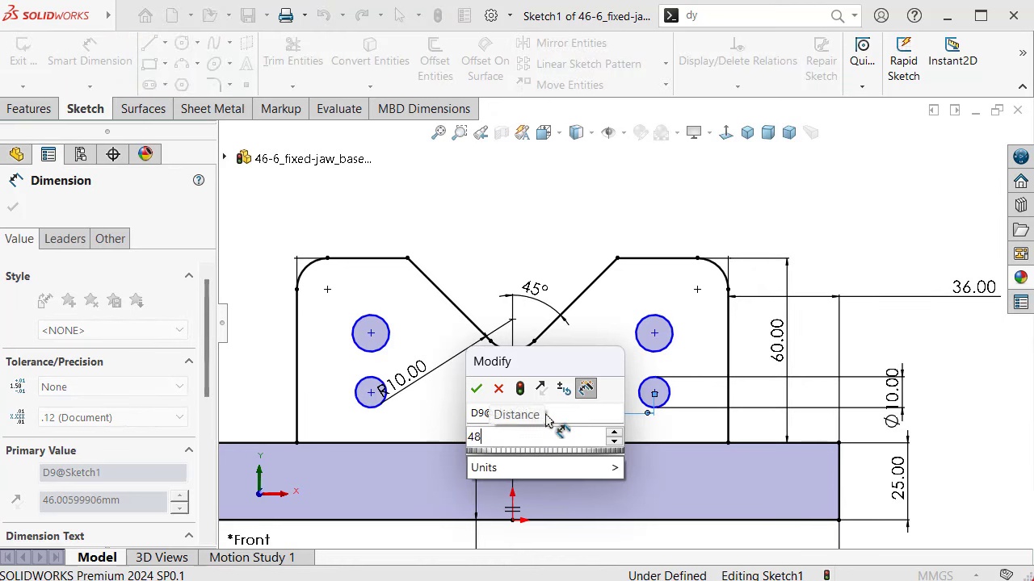
key(Return)
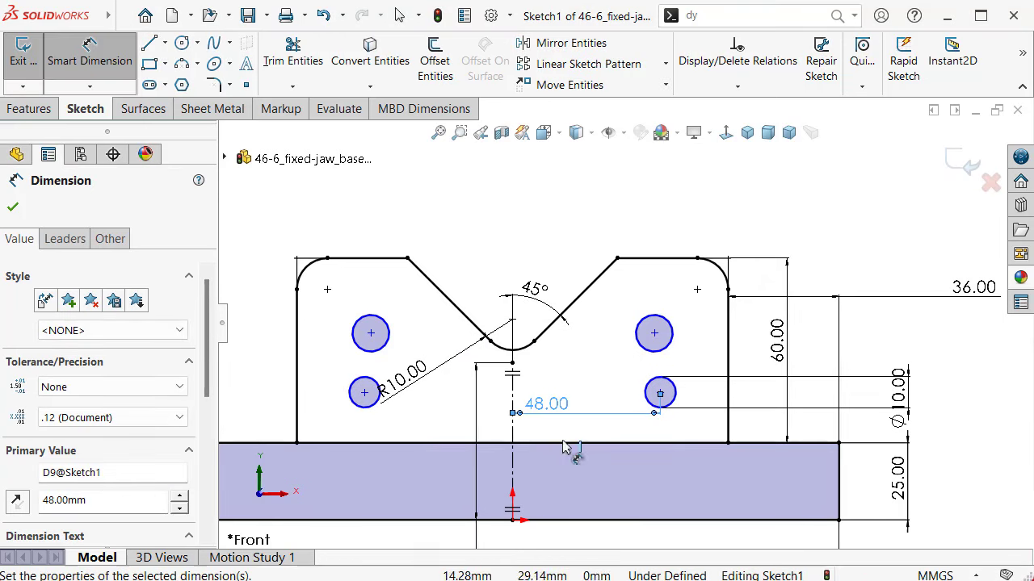
- Dimension the lower-right hole centre 18 mm above the base block's top edge
click(635, 443)
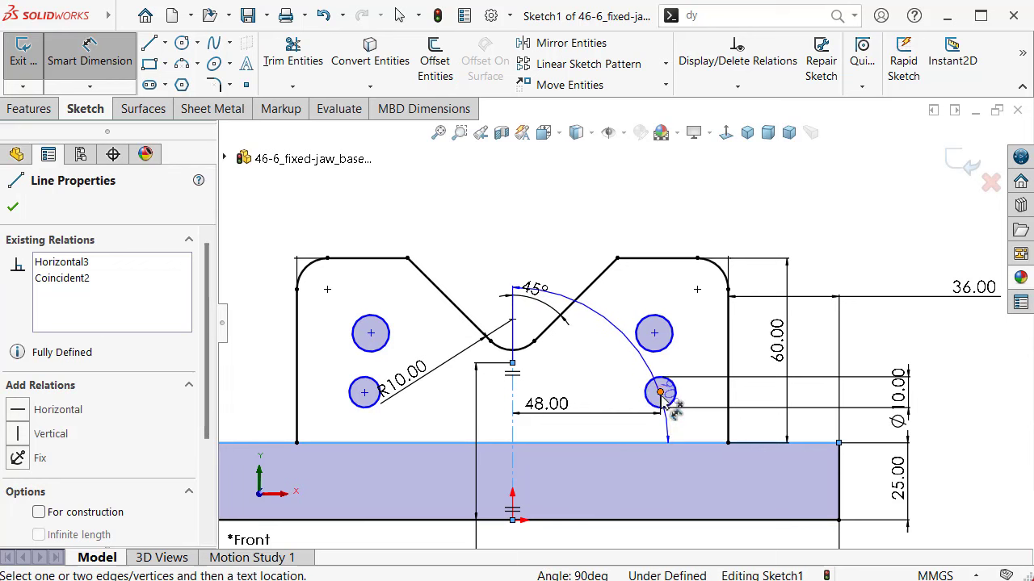
click(660, 393)
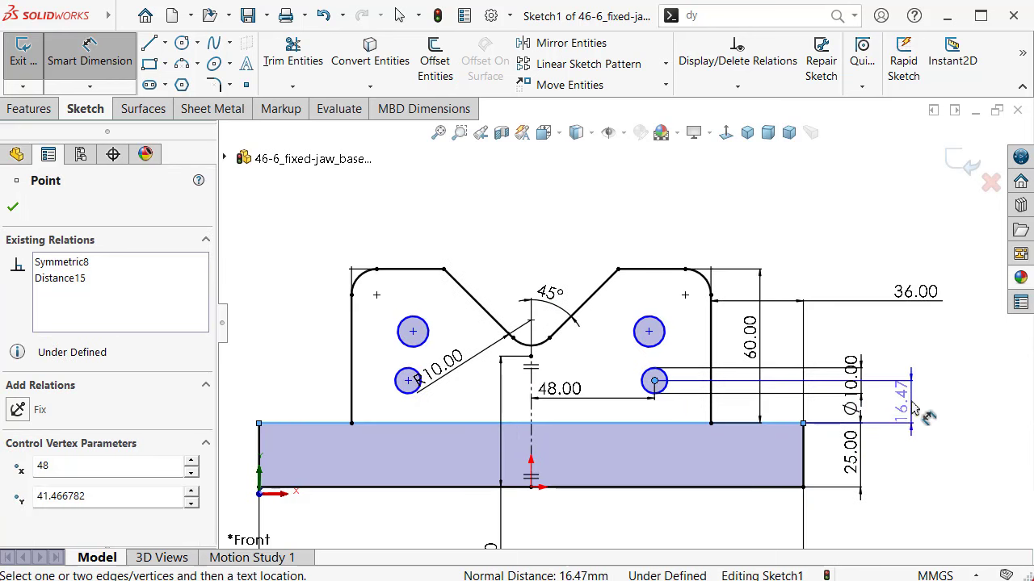
click(913, 408)
text(1)
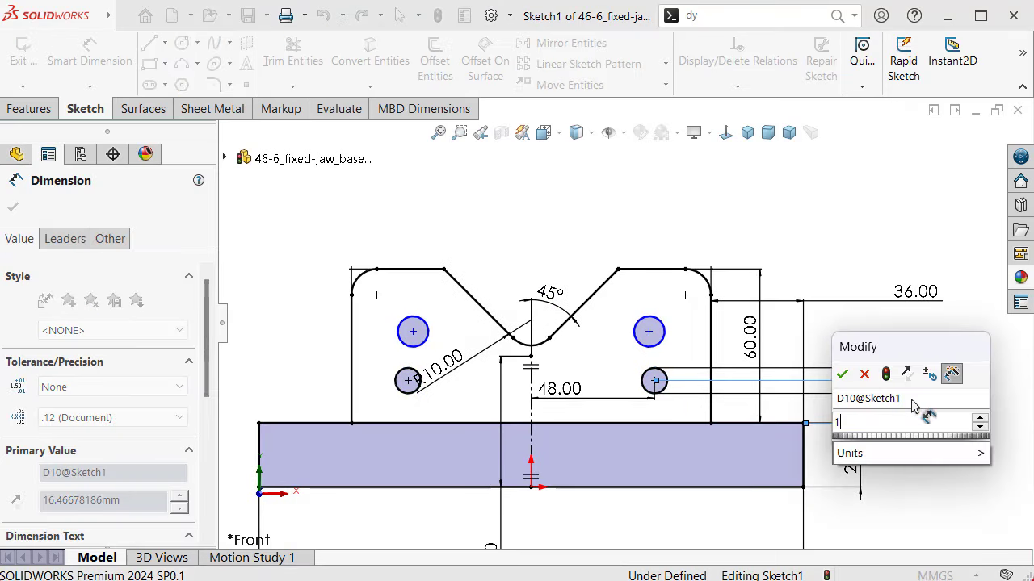
text(8)
key(Return)
scroll(599, 328, down, 2)
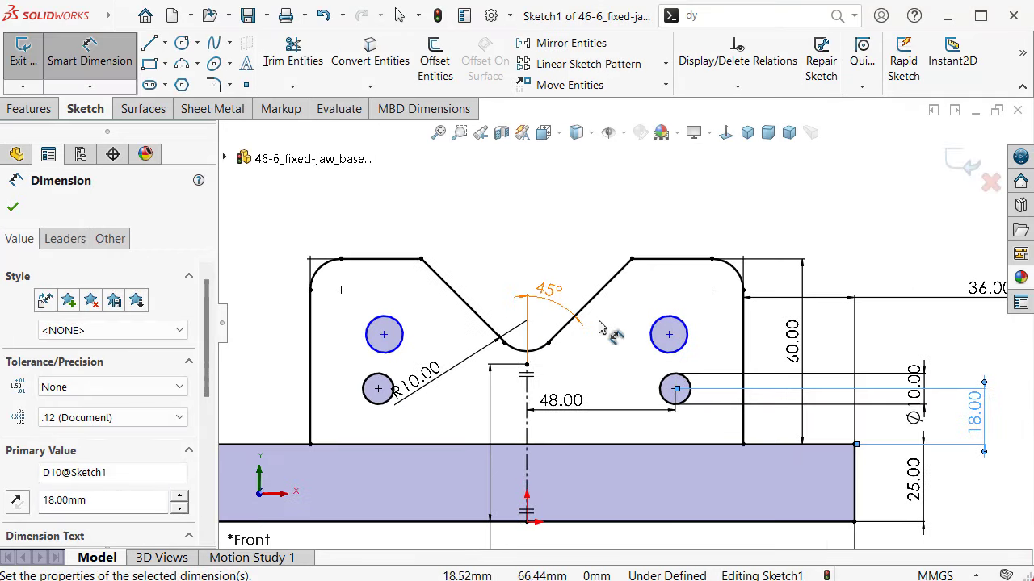
scroll(631, 339, down, 1)
key(Escape)
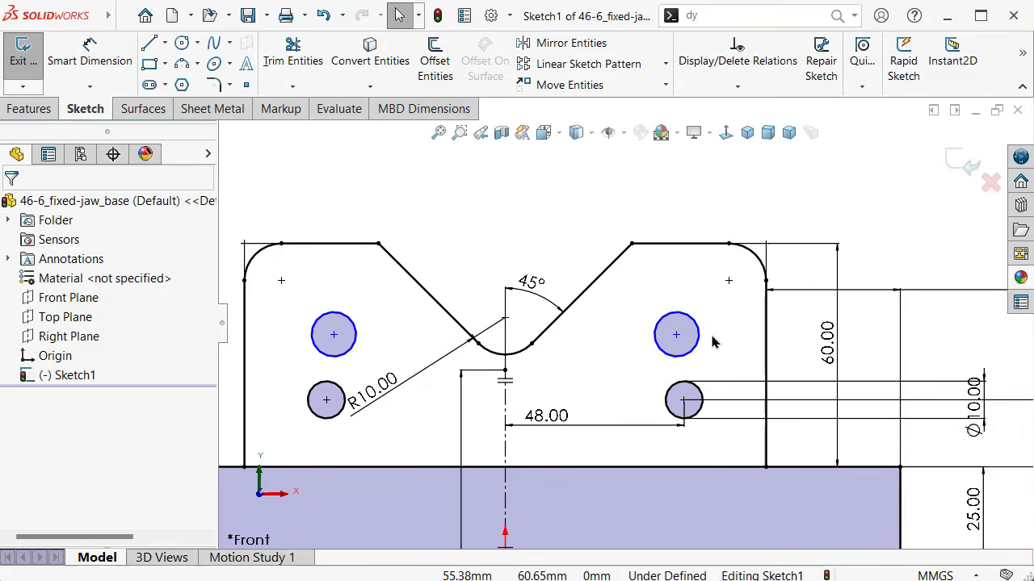
- Make the two right holes Equal and align their centres Vertical
click(699, 349)
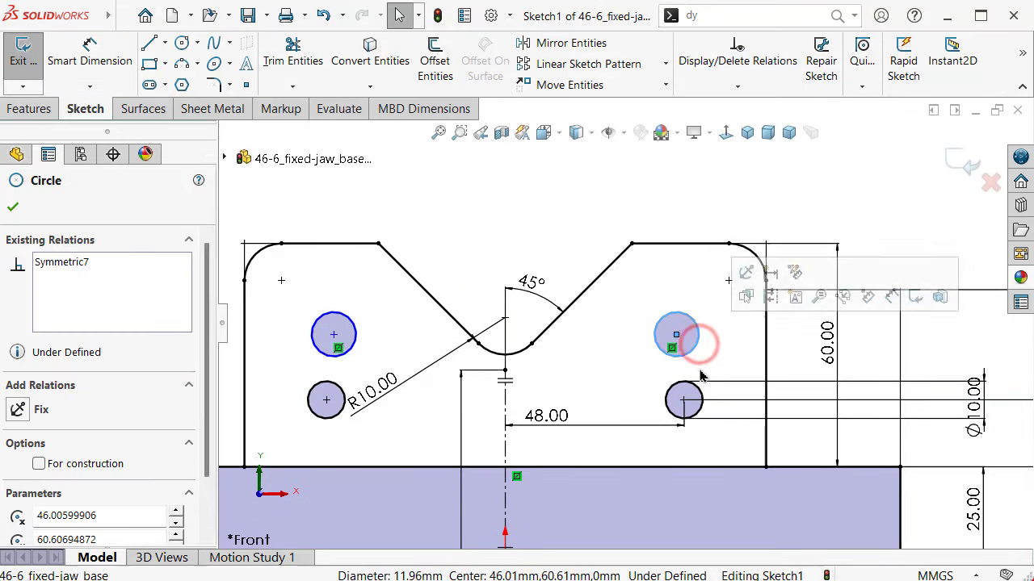
ctrl+click(700, 411)
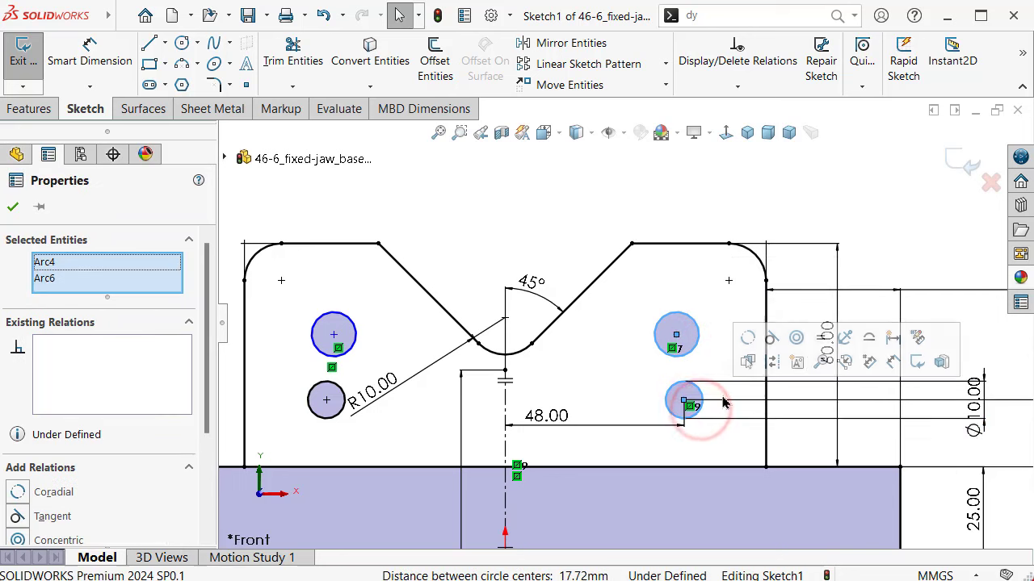
click(820, 338)
click(882, 202)
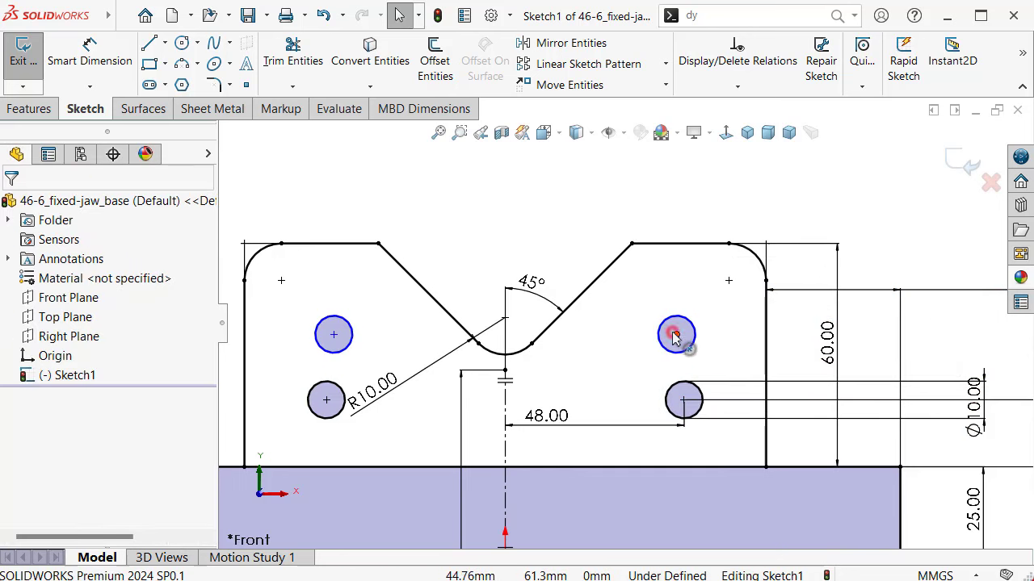
click(675, 336)
ctrl+click(684, 400)
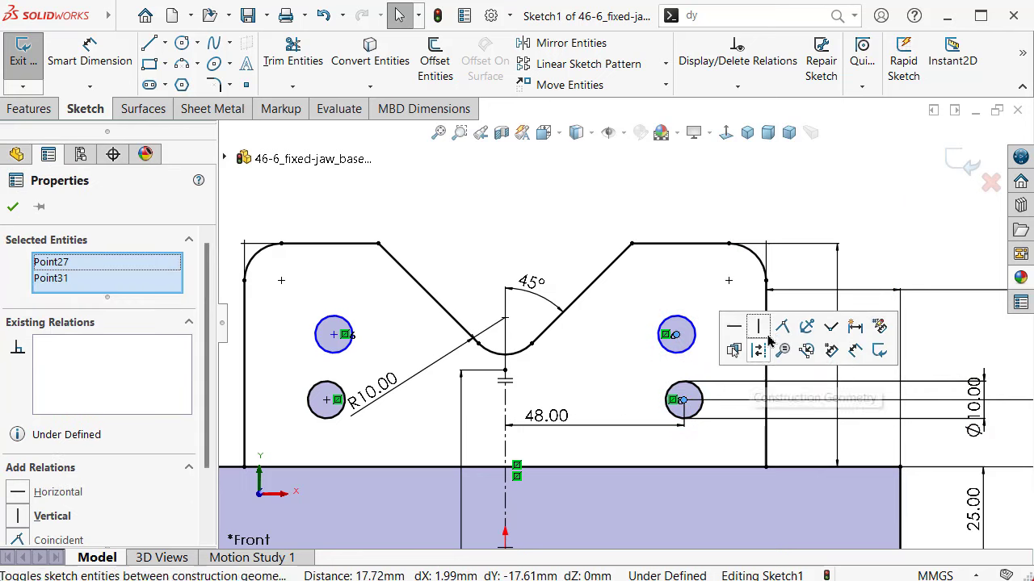
click(759, 327)
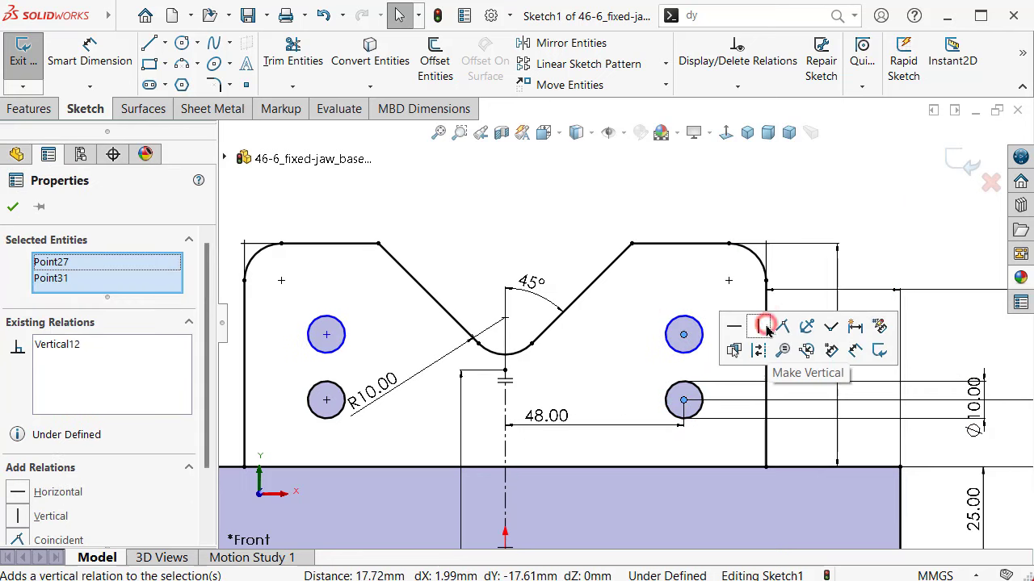
click(832, 189)
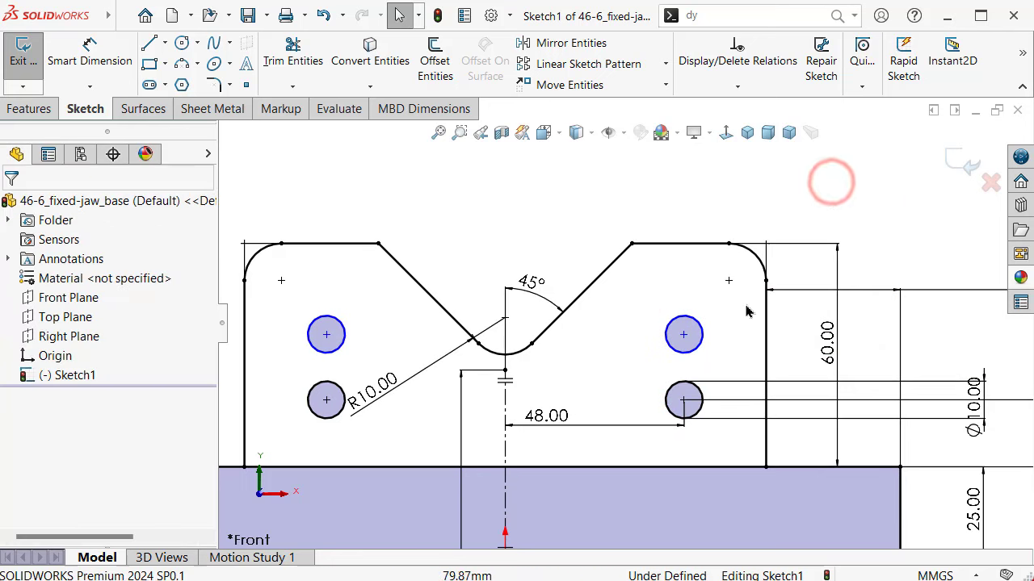
- Add a Horizontal relation between the upper hole centre and the V-notch arc centre
click(684, 334)
scroll(684, 335, up, 1)
click(531, 179)
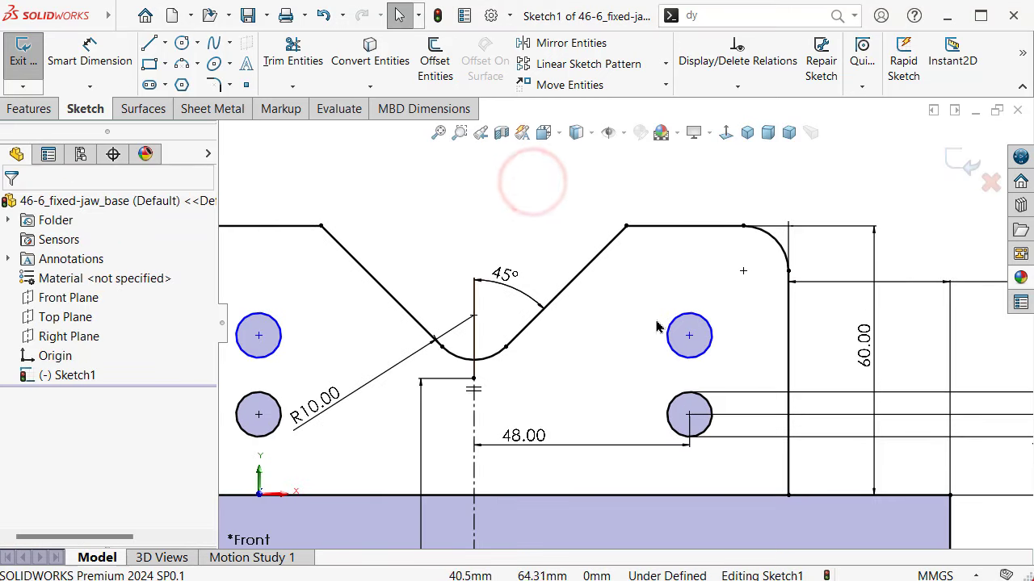
click(689, 336)
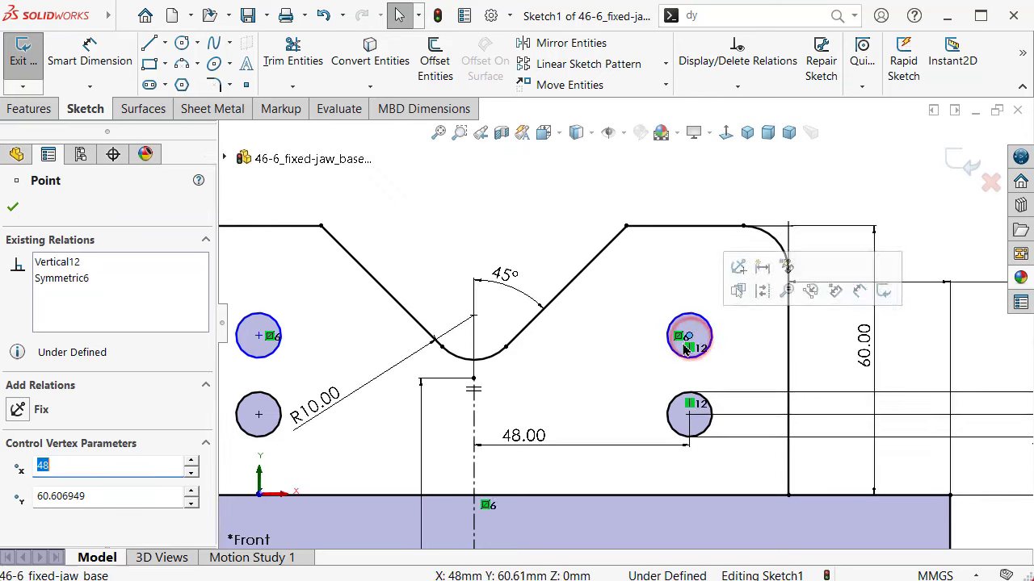
ctrl+click(474, 317)
click(518, 245)
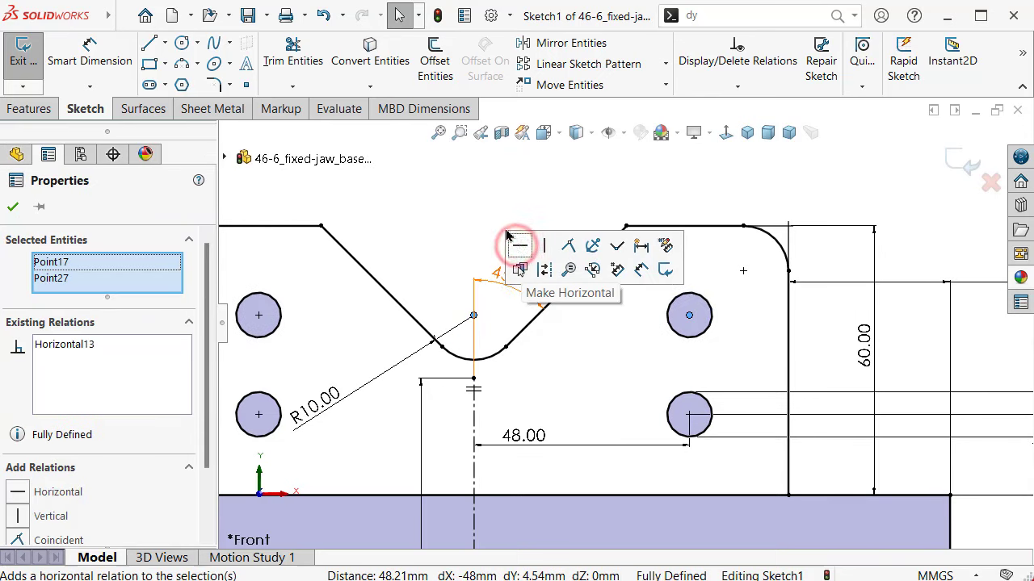
click(463, 199)
scroll(476, 210, up, 1)
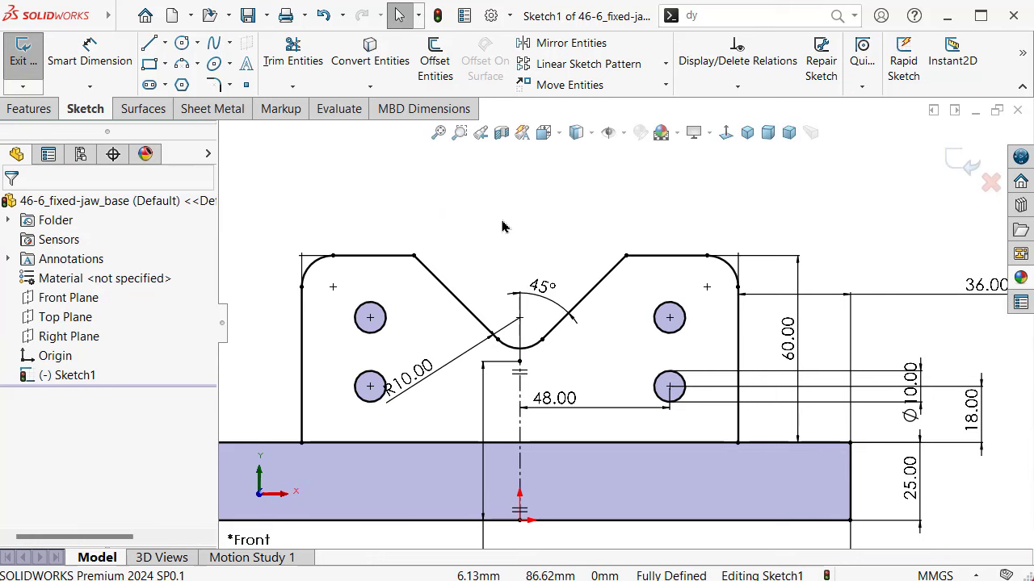
- In isometric view, extrude both base rectangle regions 100 mm Mid Plane
click(726, 133)
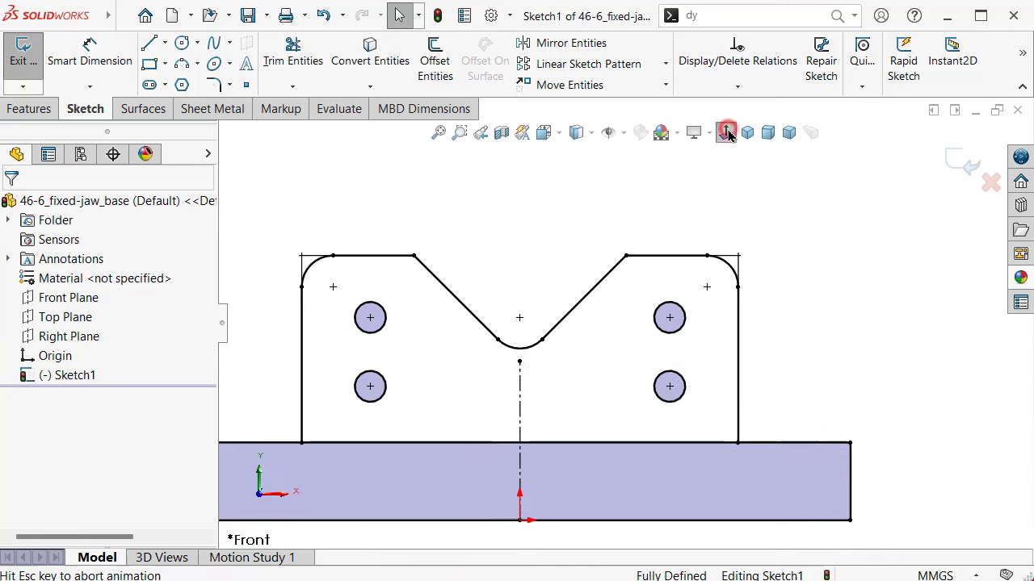
click(726, 136)
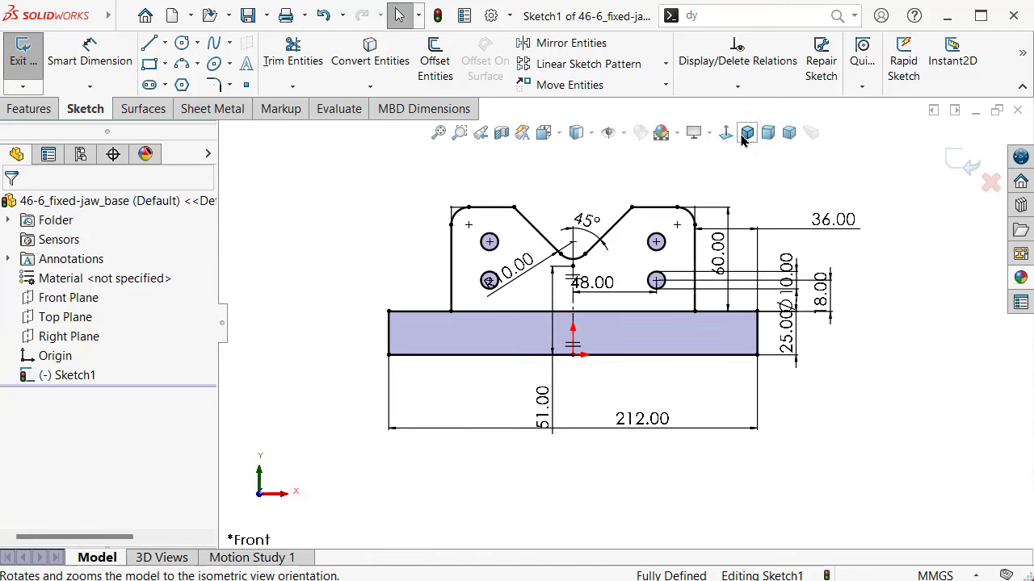
click(745, 134)
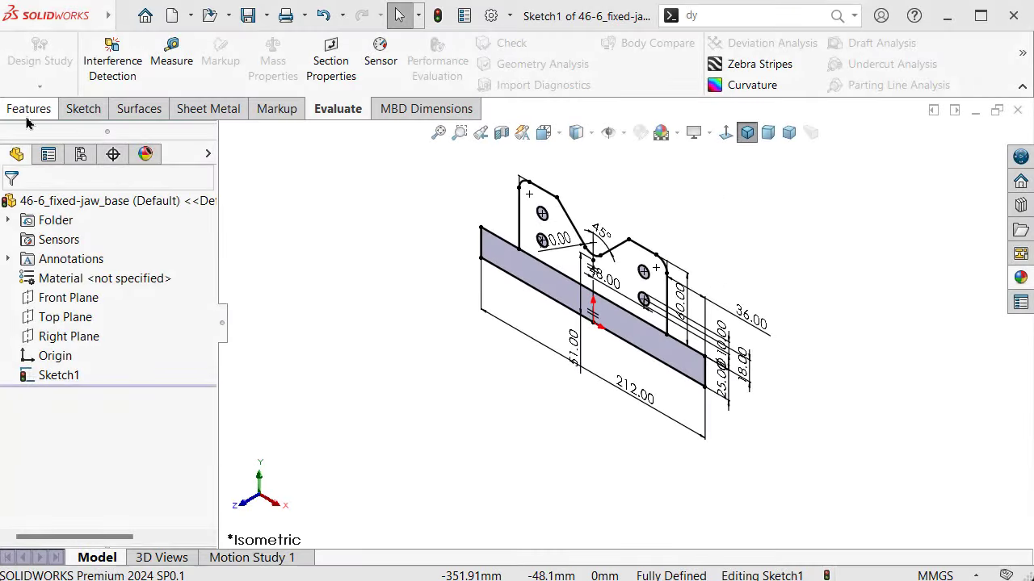
click(38, 109)
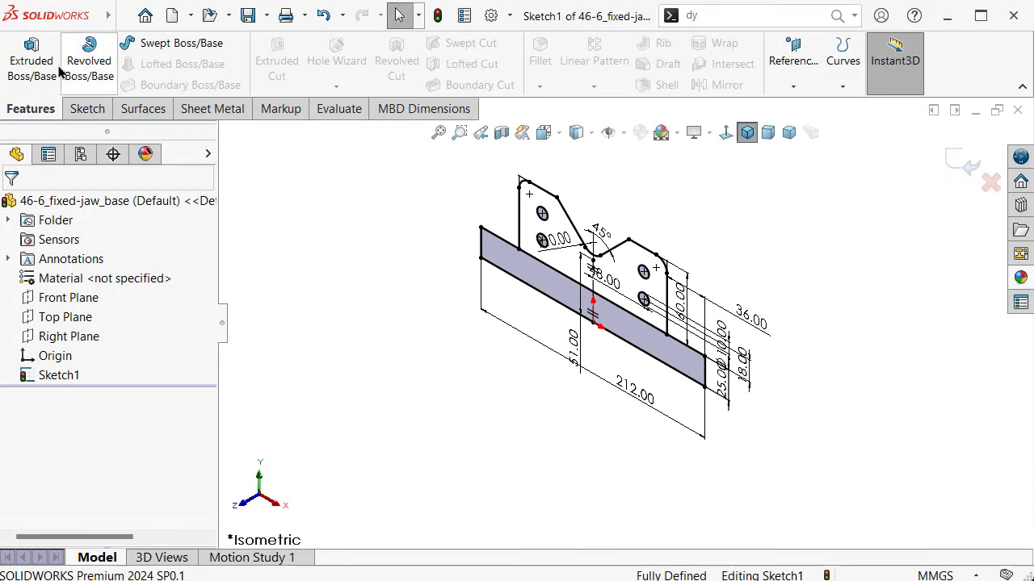
click(32, 52)
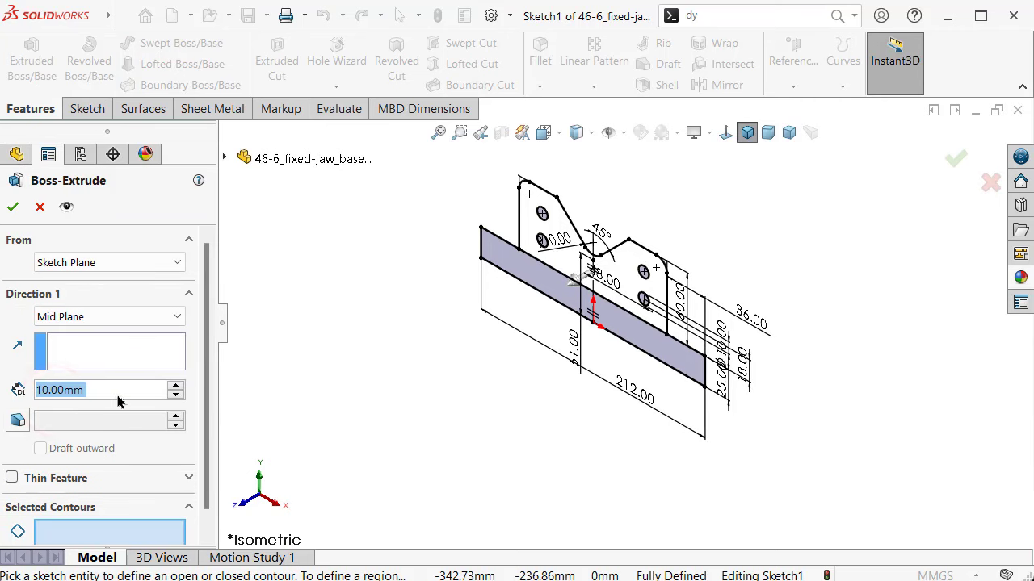
text(100)
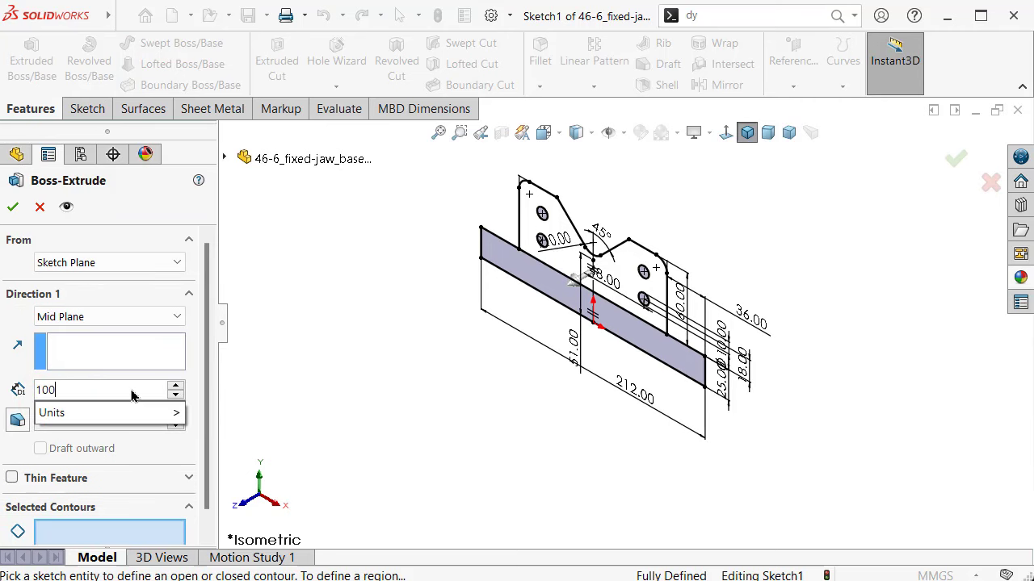
mouse_move(89, 412)
click(102, 529)
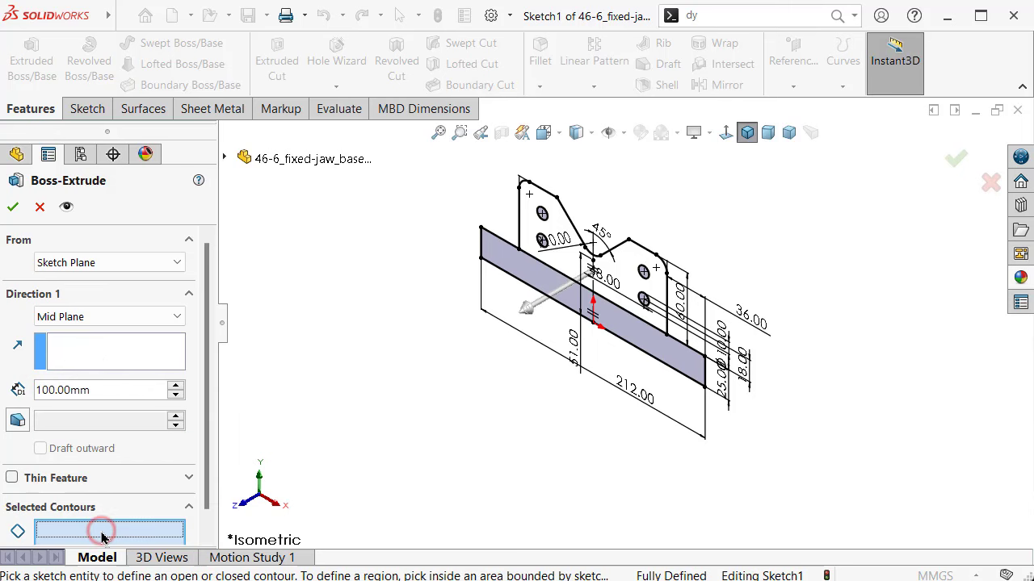
click(587, 331)
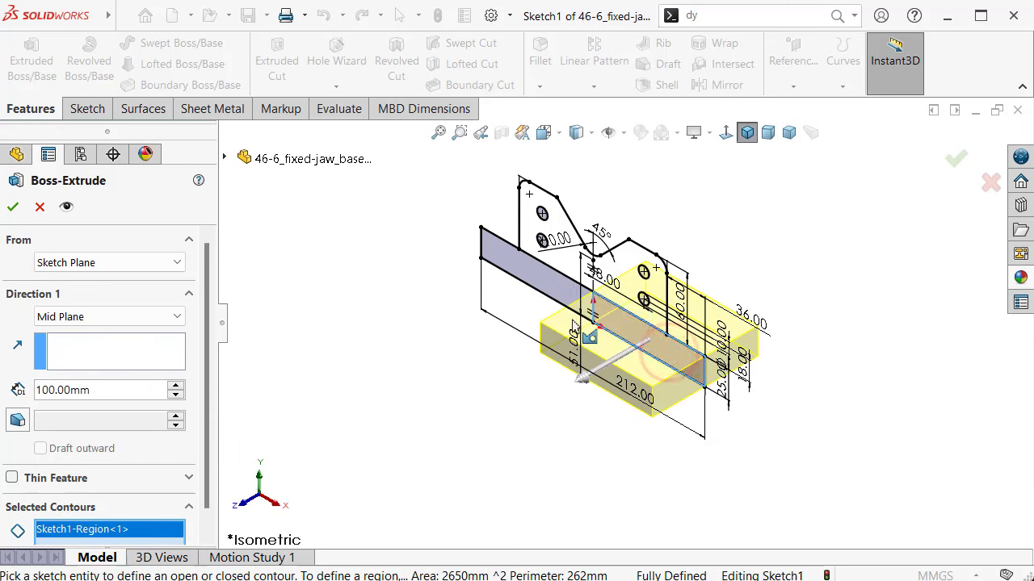
click(540, 291)
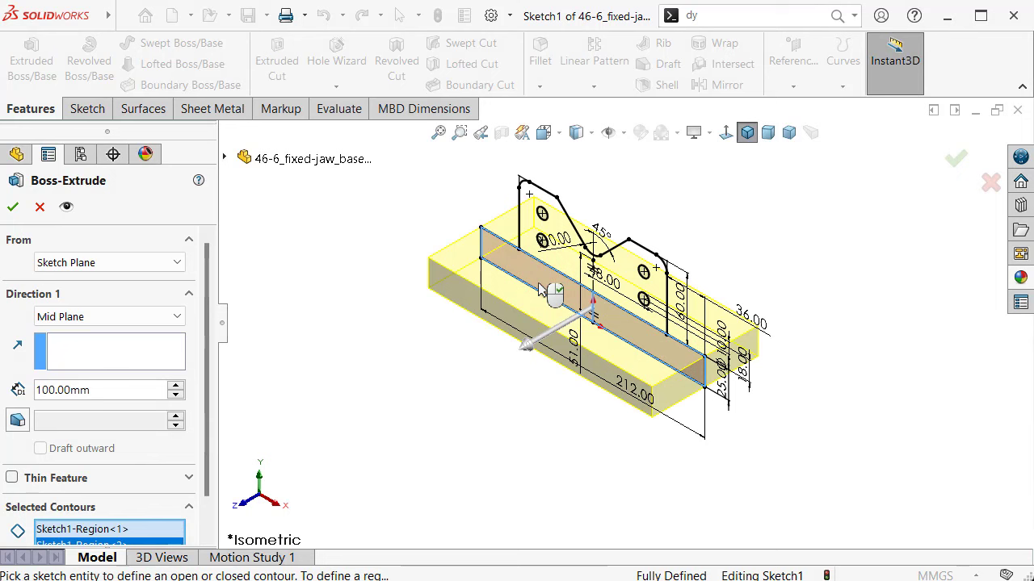
right_click(540, 291)
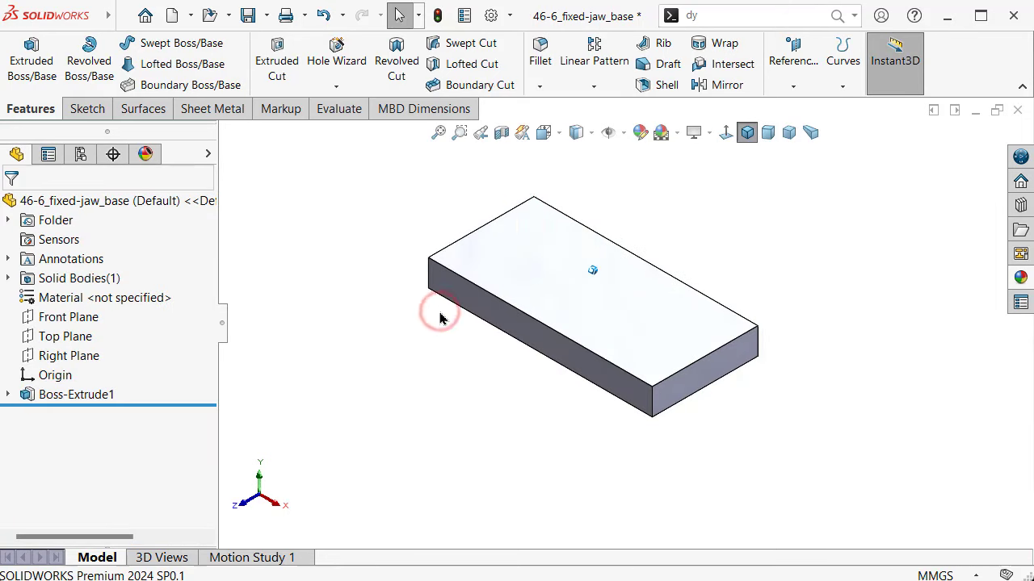
- Expand the first extrusion and make Sketch1 visible on the model
key(Left)
key(Left)
key(Left)
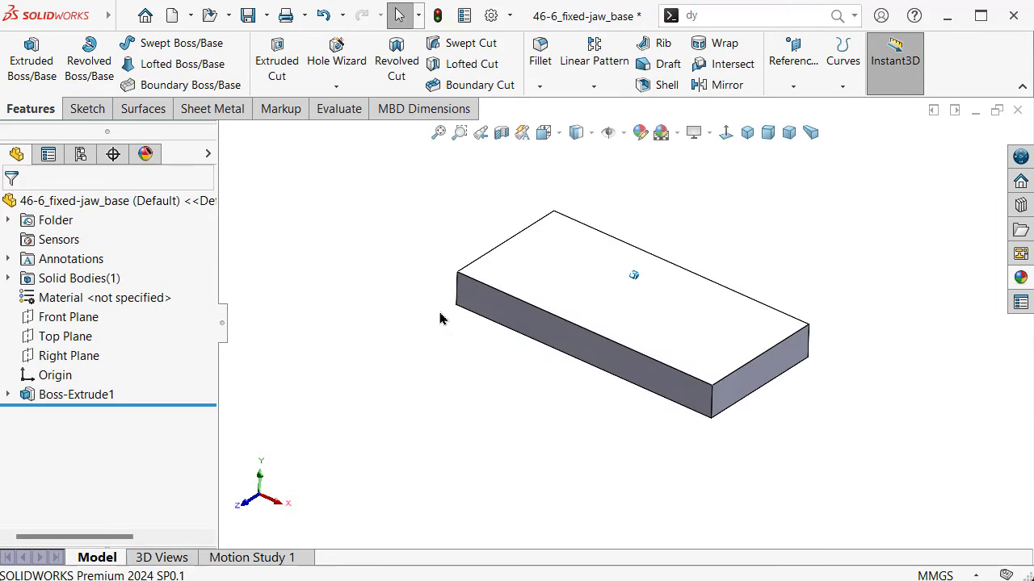
key(Left)
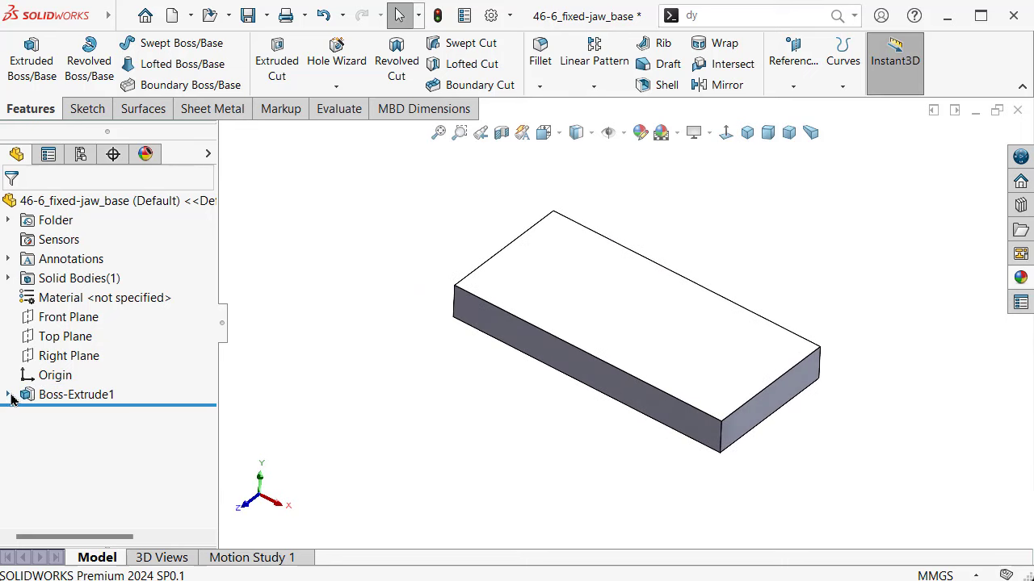
click(8, 394)
click(76, 415)
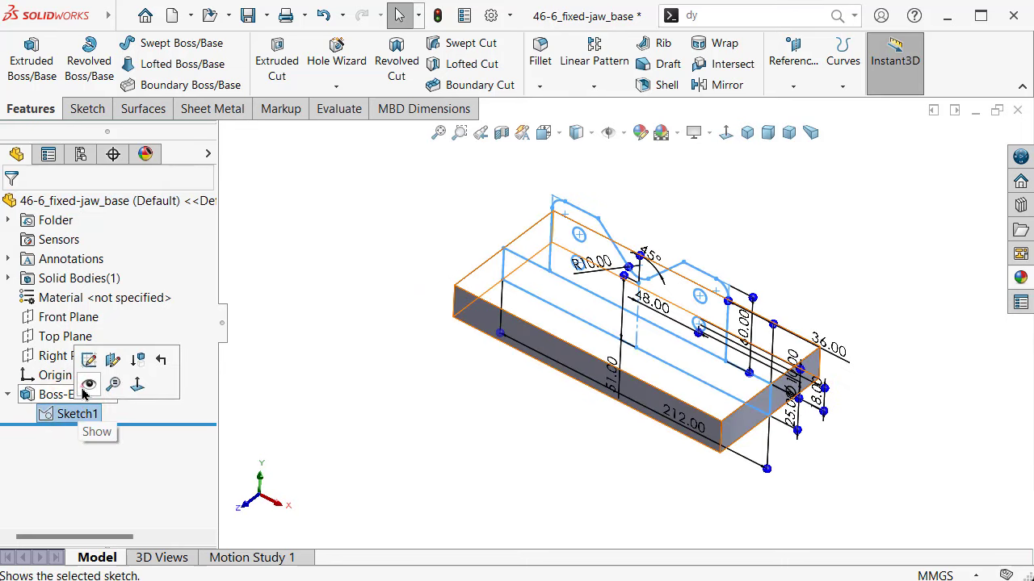
click(88, 386)
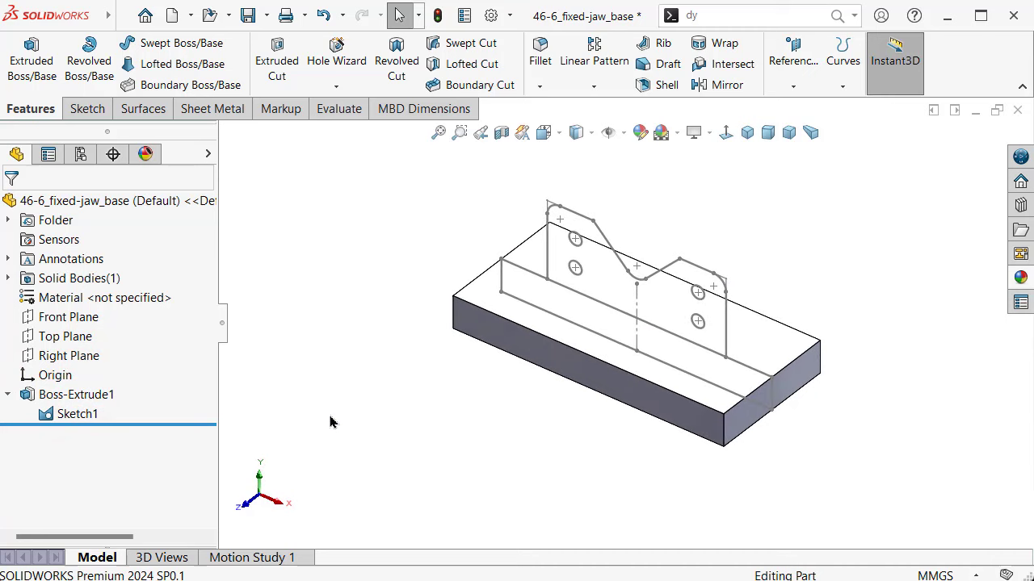
- Chain-select the V-jaw outline and start a Mid Plane 100 mm extrusion without Thin Feature
click(574, 217)
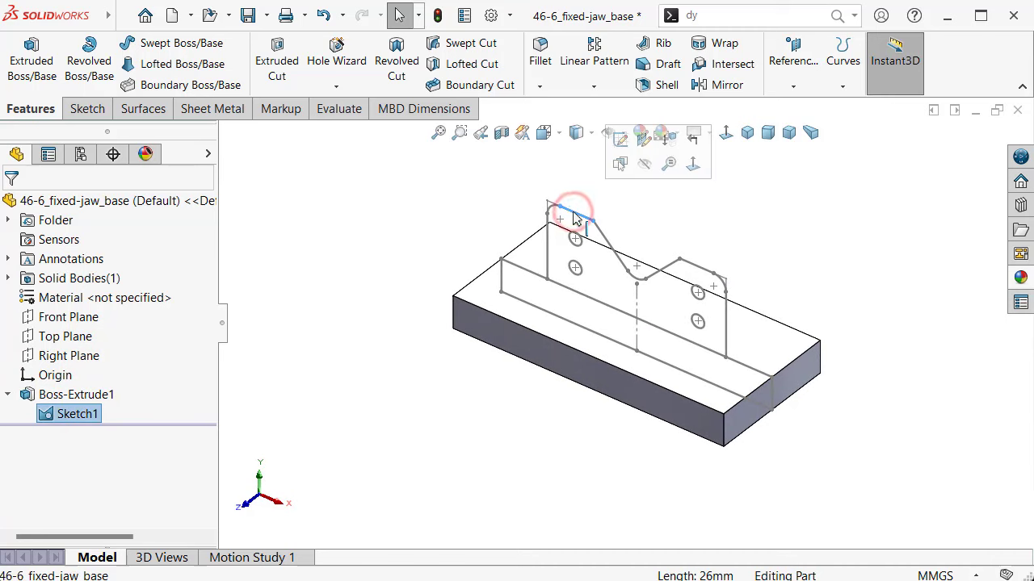
right_click(572, 215)
click(632, 226)
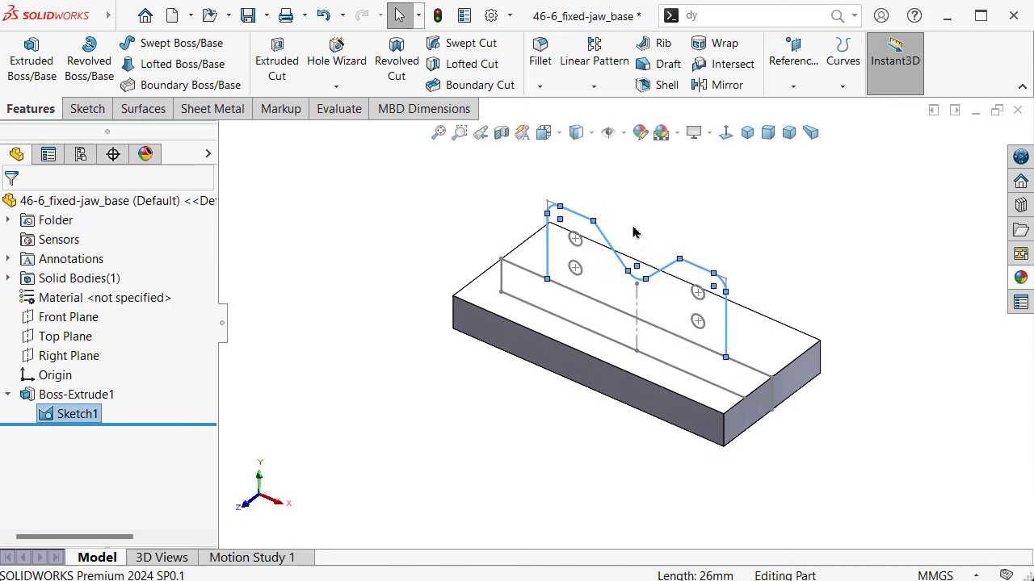
click(34, 71)
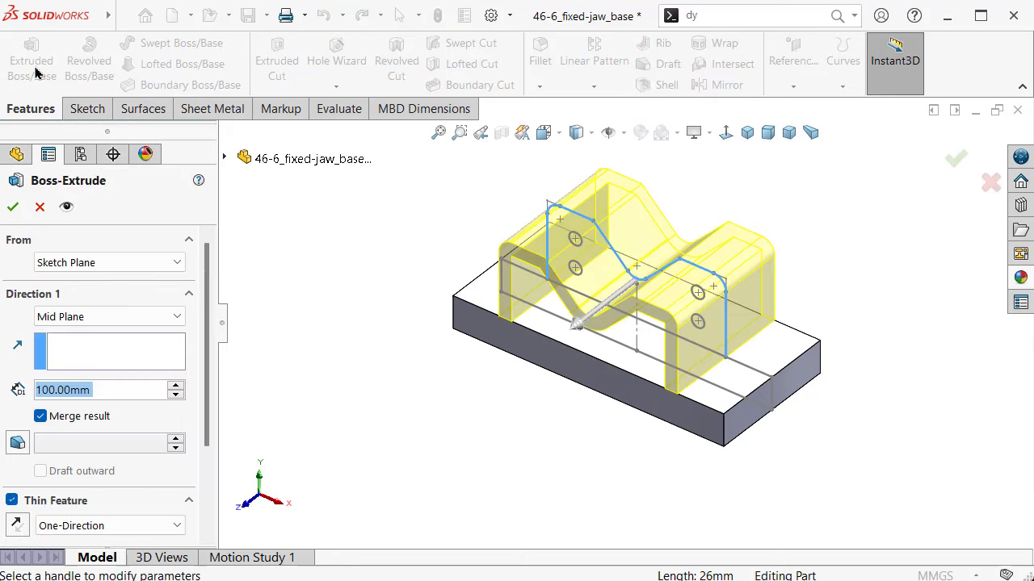
click(13, 502)
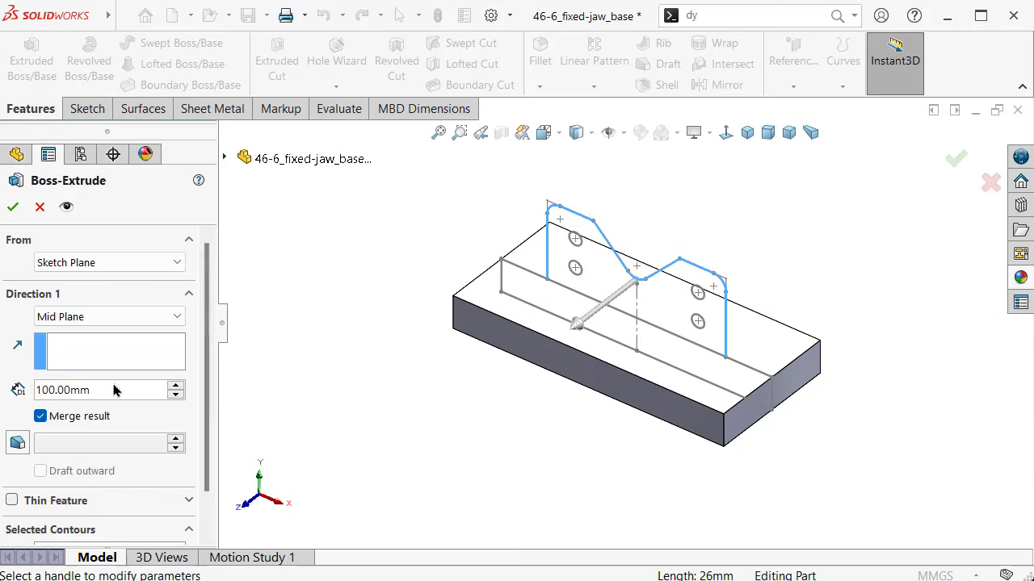
- Set the extrusion depth to 18 mm, starting from a 14 mm offset
text(1)
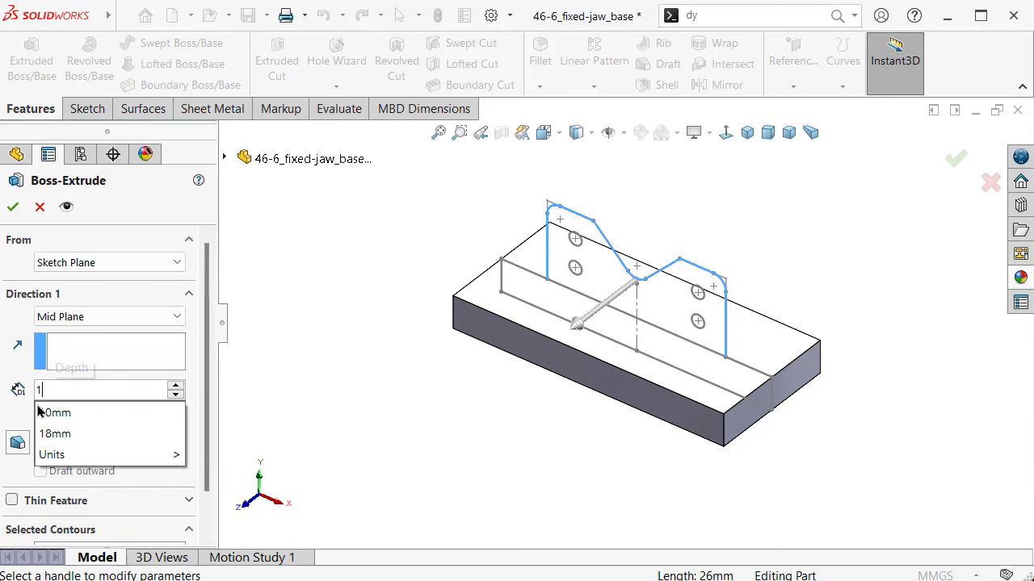
text(8)
click(18, 366)
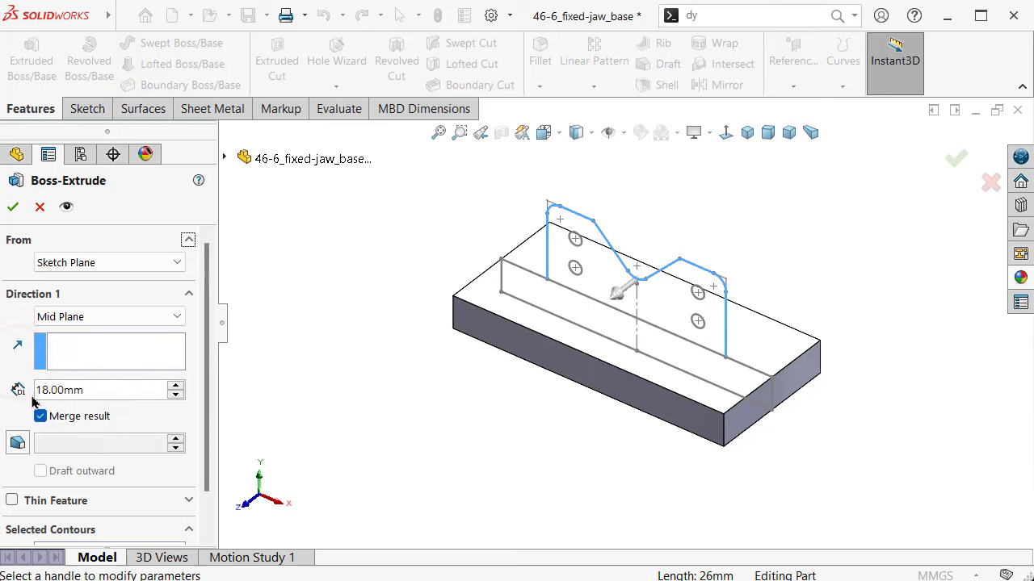
click(110, 265)
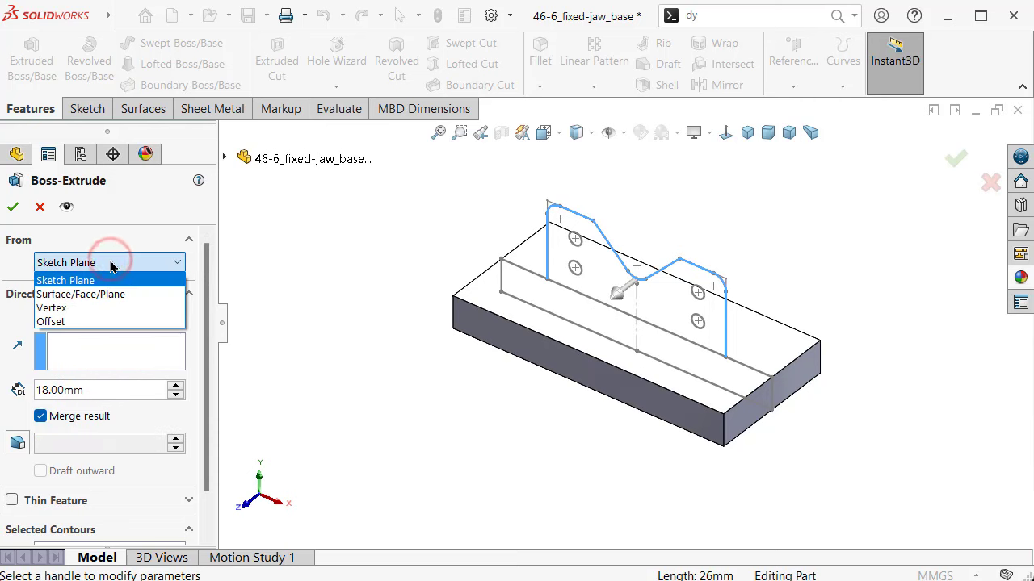
click(84, 321)
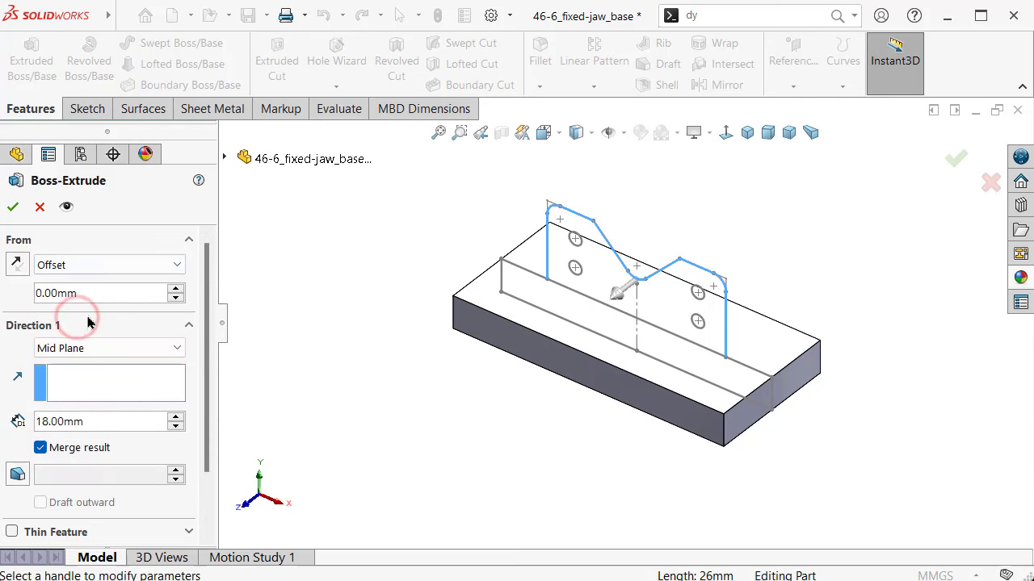
text(14)
click(25, 296)
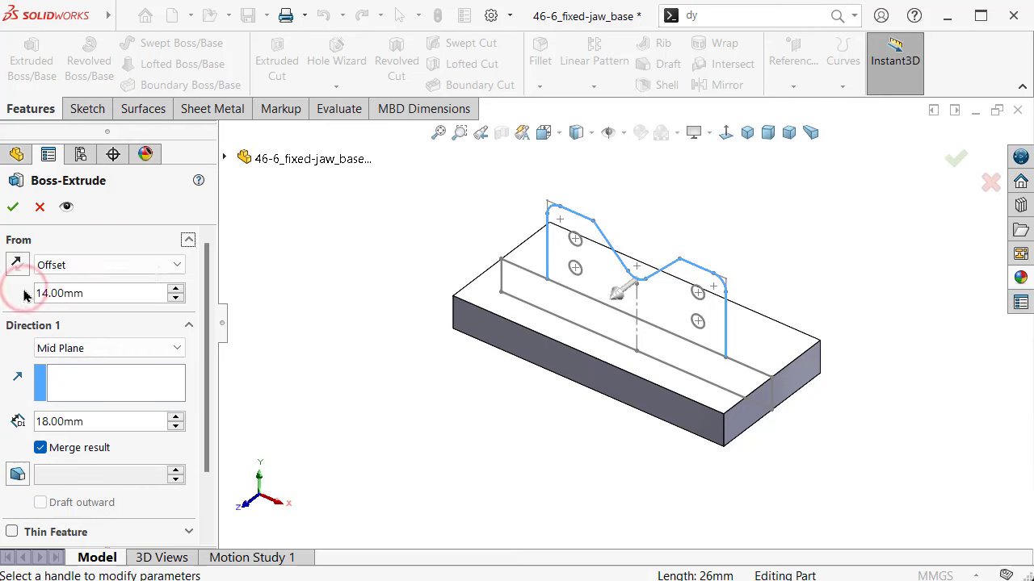
- Replace the selected contour with the enclosed V-notched Sketch1 region
drag(198, 300, 202, 395)
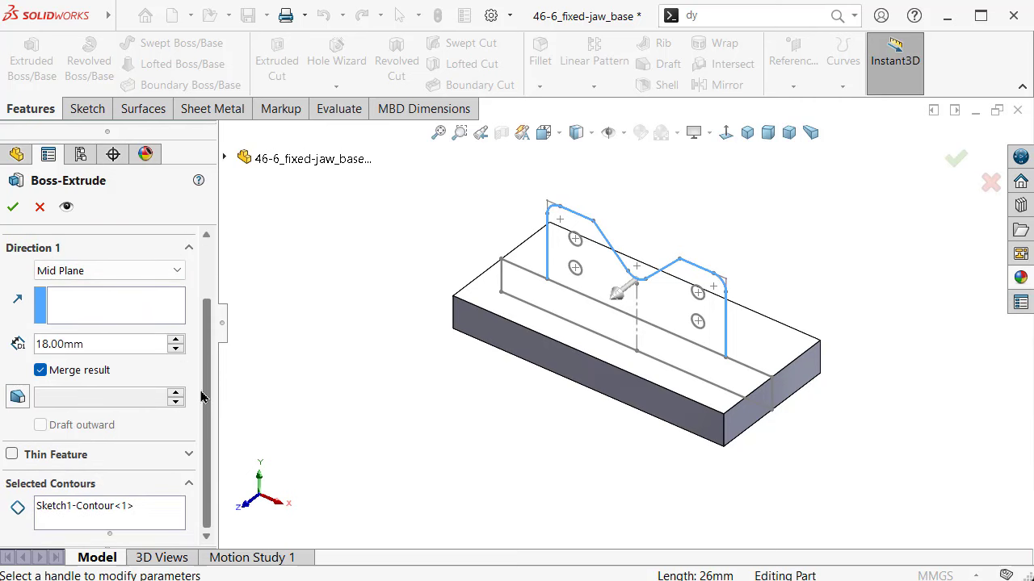
click(88, 520)
right_click(88, 521)
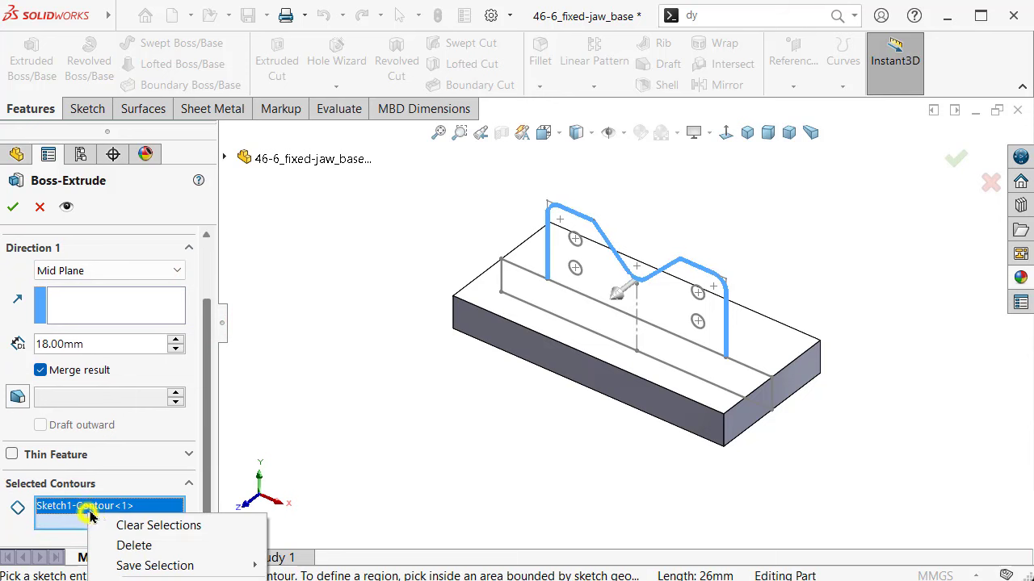
click(122, 525)
click(591, 293)
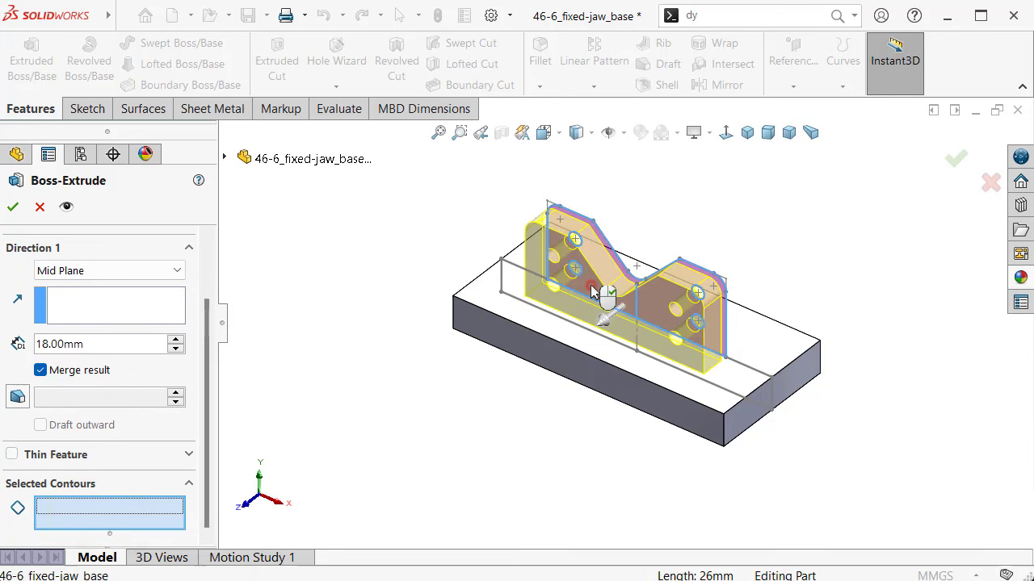
- Change the end condition to Blind and confirm the jaw plate as Boss-Extrude2
key(Left)
key(Left)
key(Left)
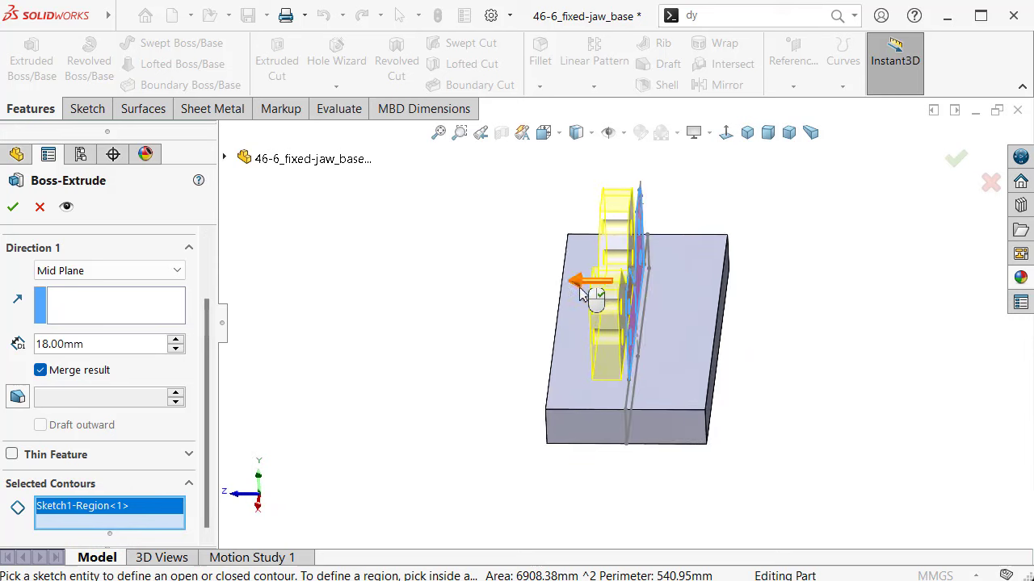
key(Left)
scroll(606, 284, down, 3)
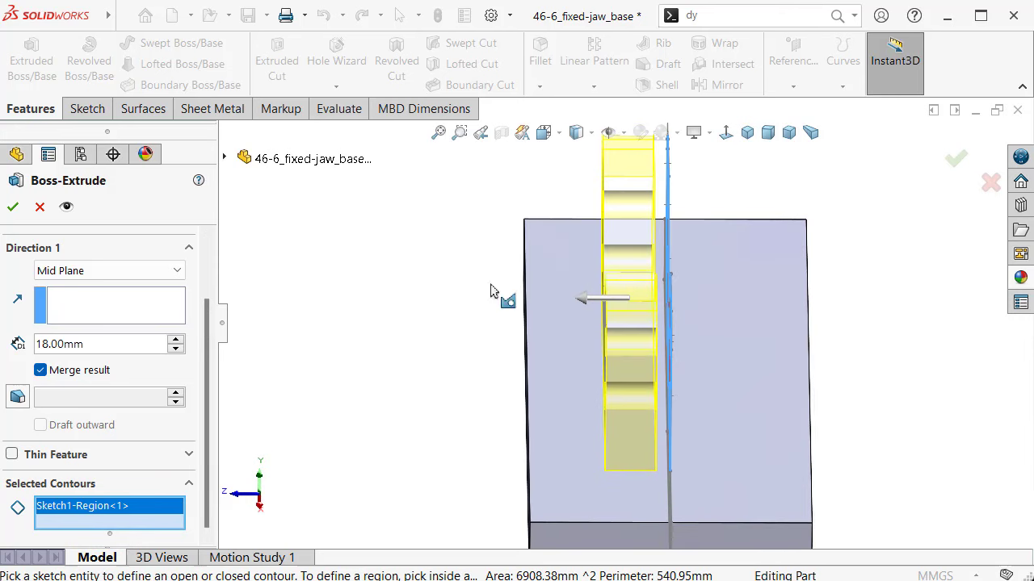
drag(209, 335, 210, 277)
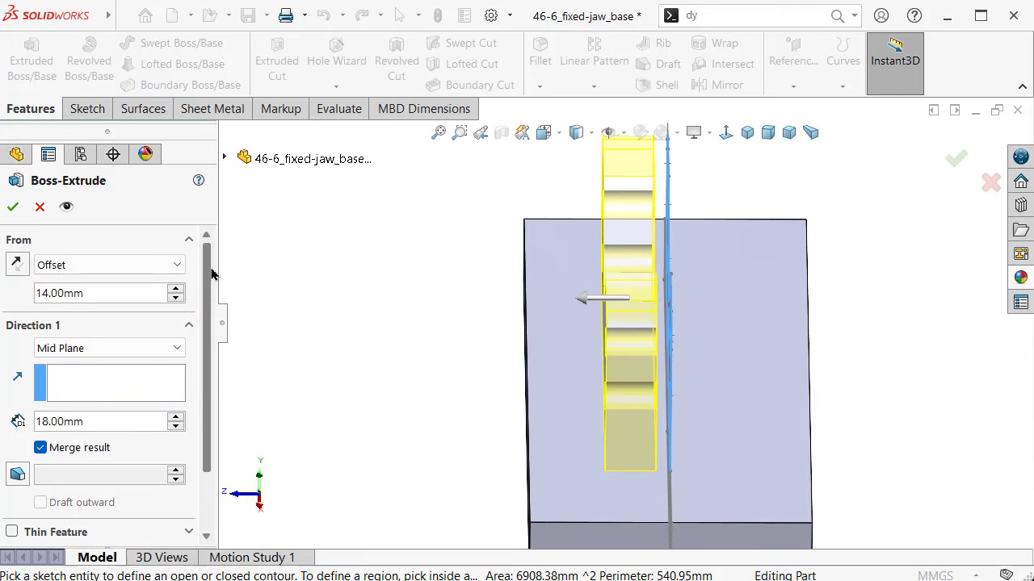
scroll(80, 291, down, 3)
click(69, 270)
click(69, 283)
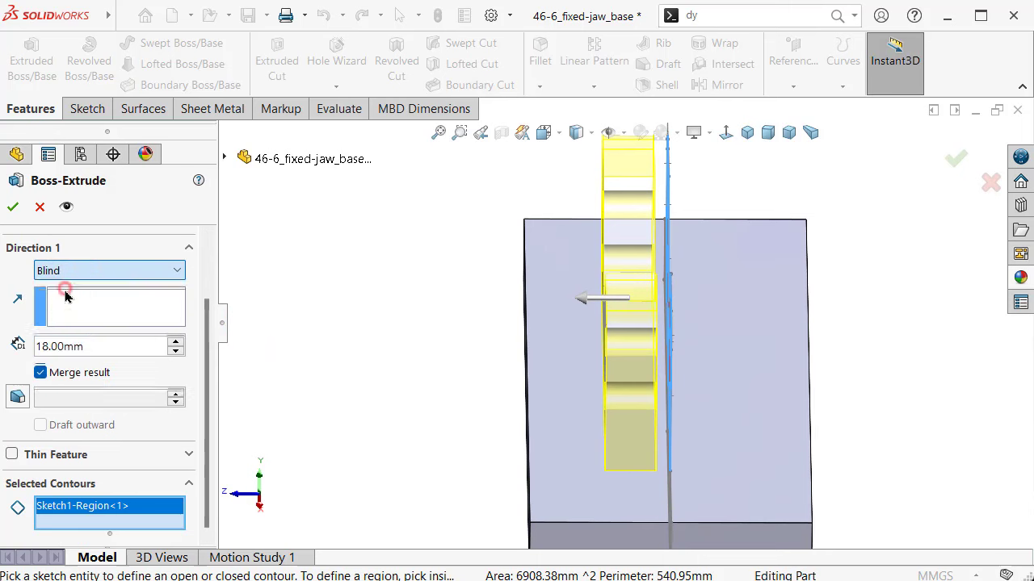
click(73, 276)
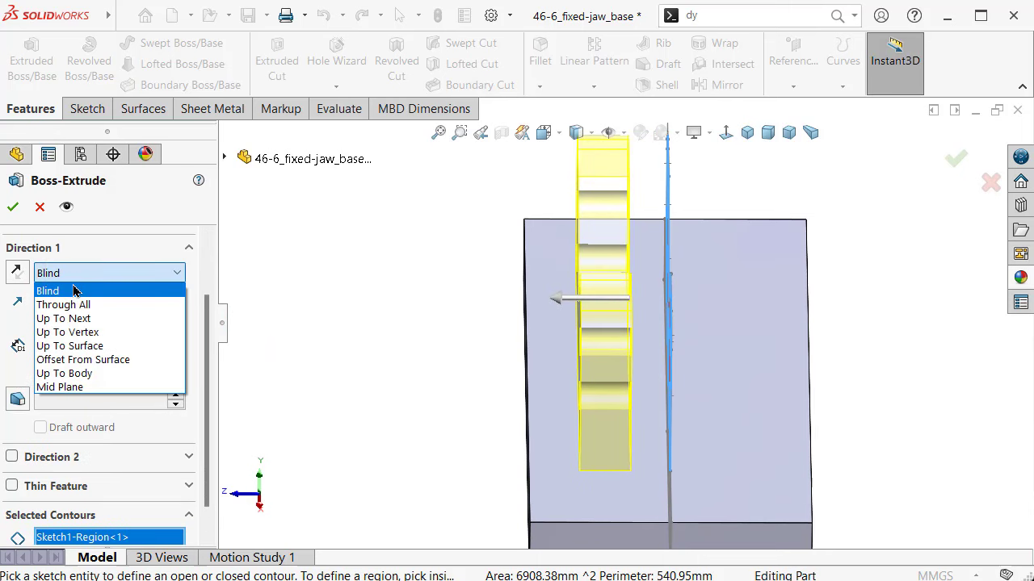
click(73, 289)
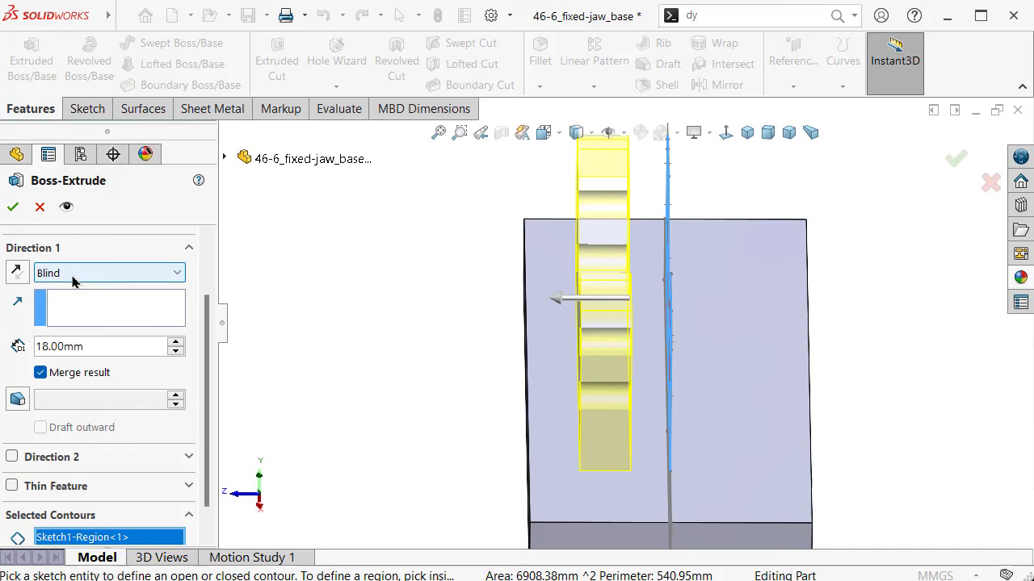
click(17, 274)
click(16, 274)
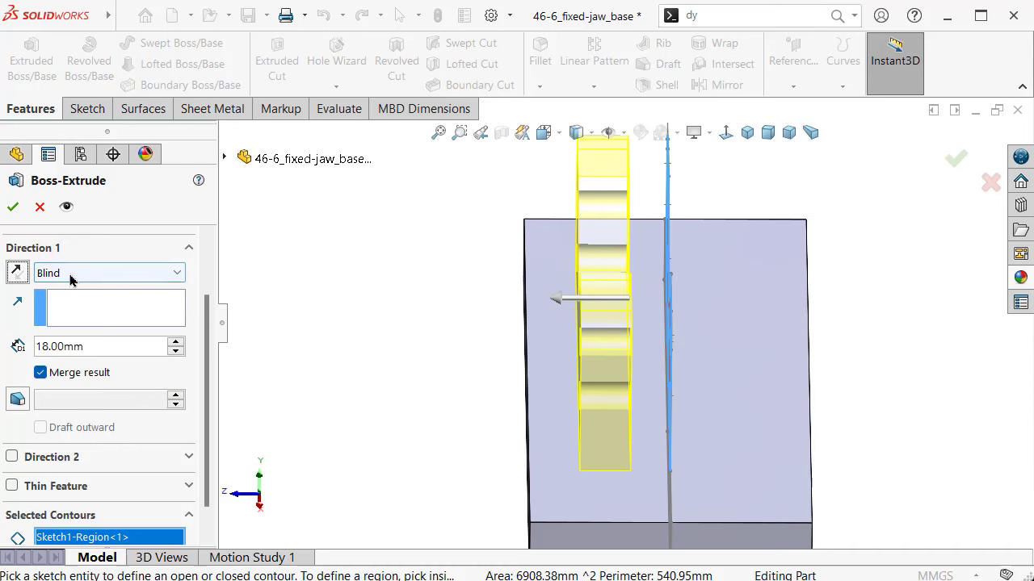
click(16, 208)
- Select the jaw sketch again and start a new Boss-Extrude from it
key(ctrl+7)
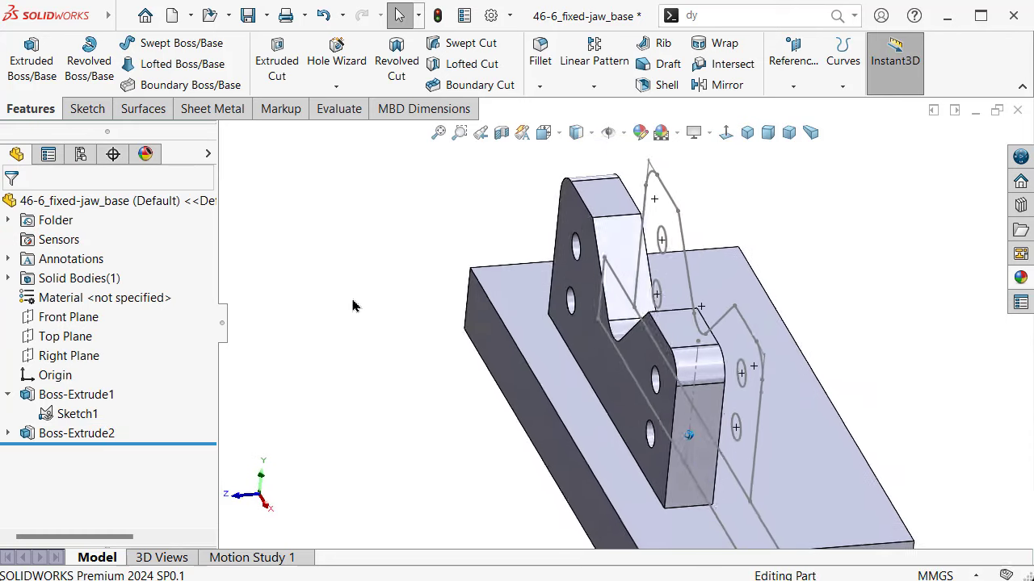
key(Left)
key(Left)
key(Right)
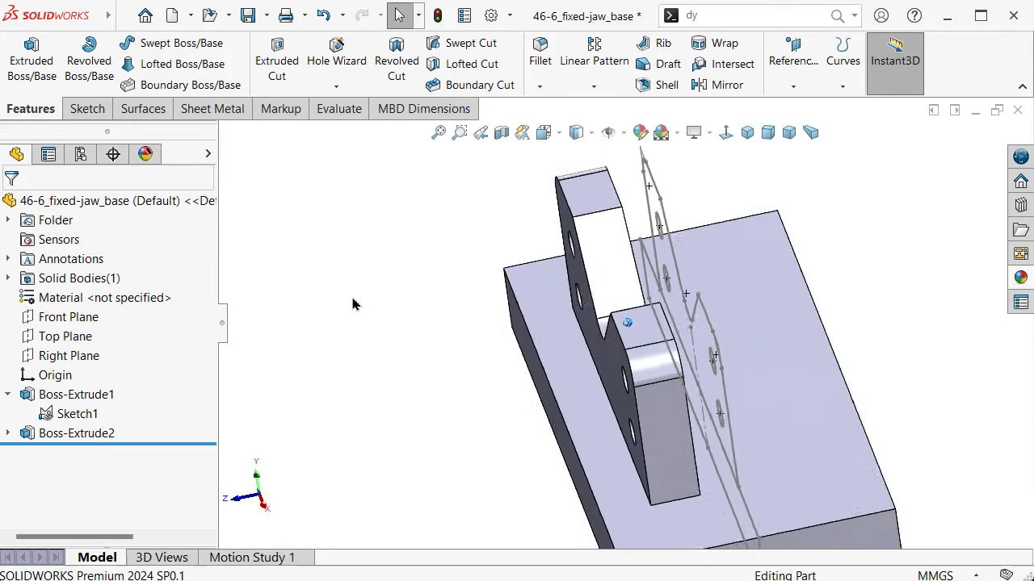
key(Left)
key(Left)
key(Left)
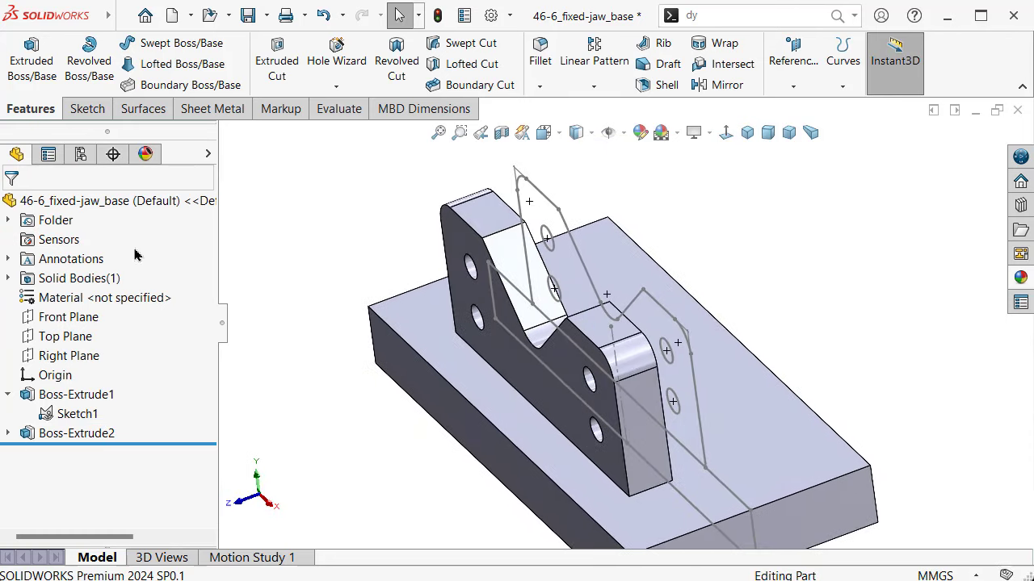
click(696, 387)
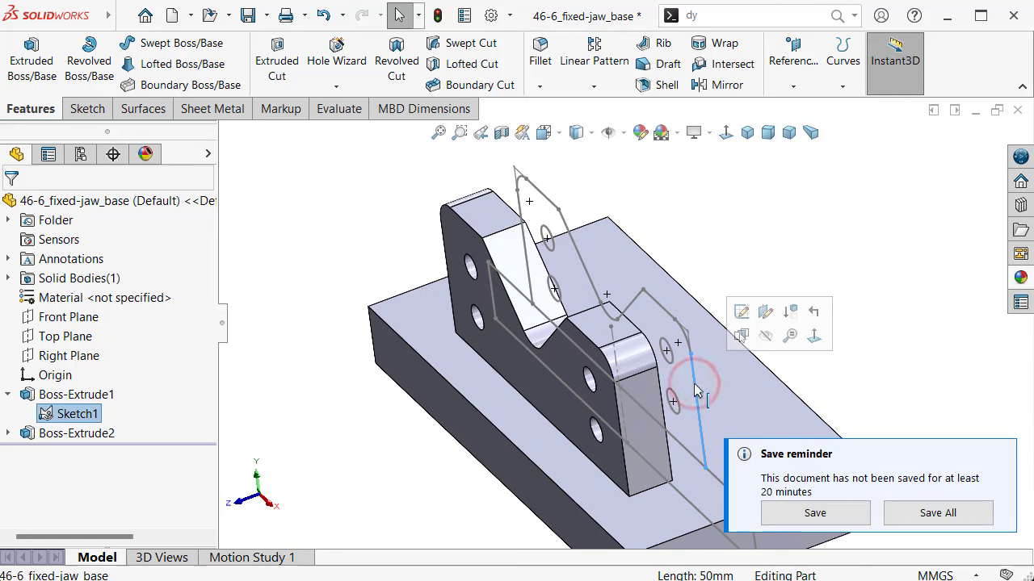
click(33, 71)
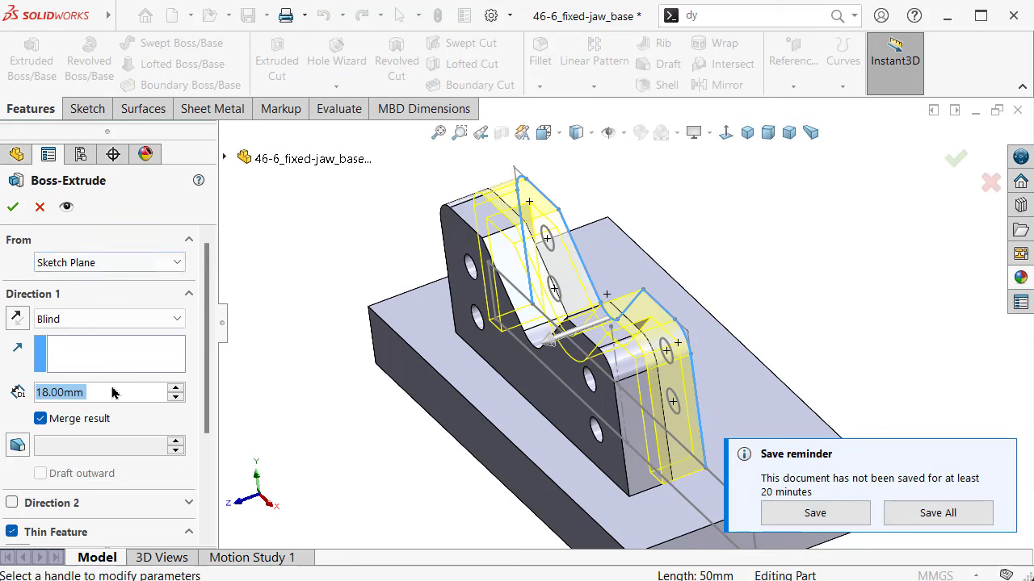
- Start the new extrusion from a 14 mm offset
click(121, 263)
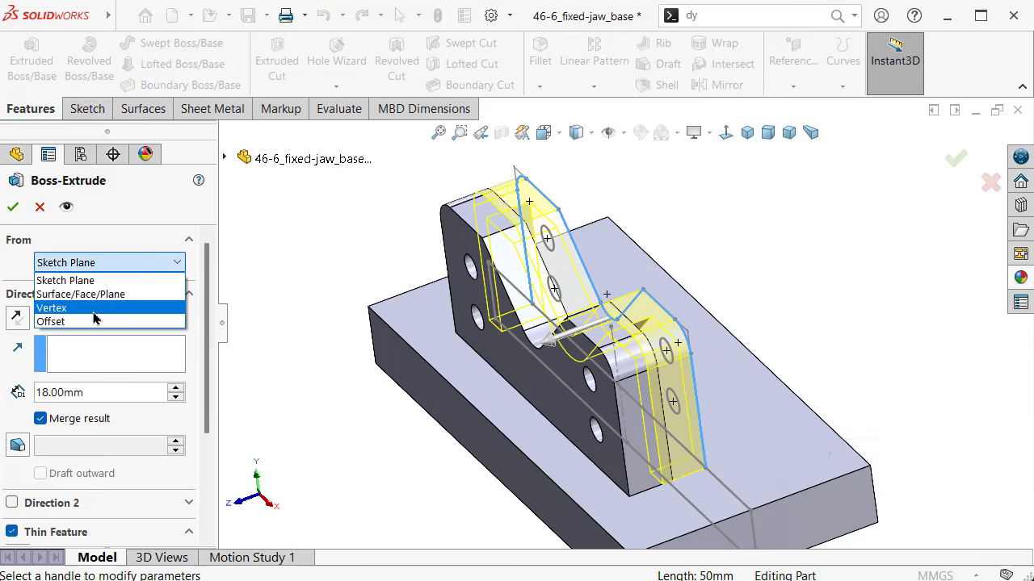
click(94, 322)
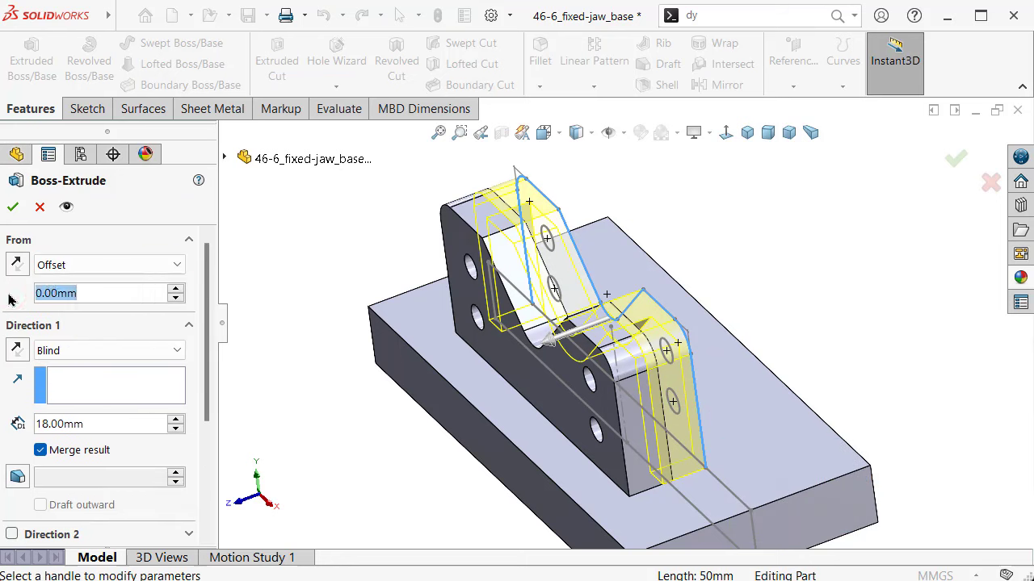
text(14)
click(289, 243)
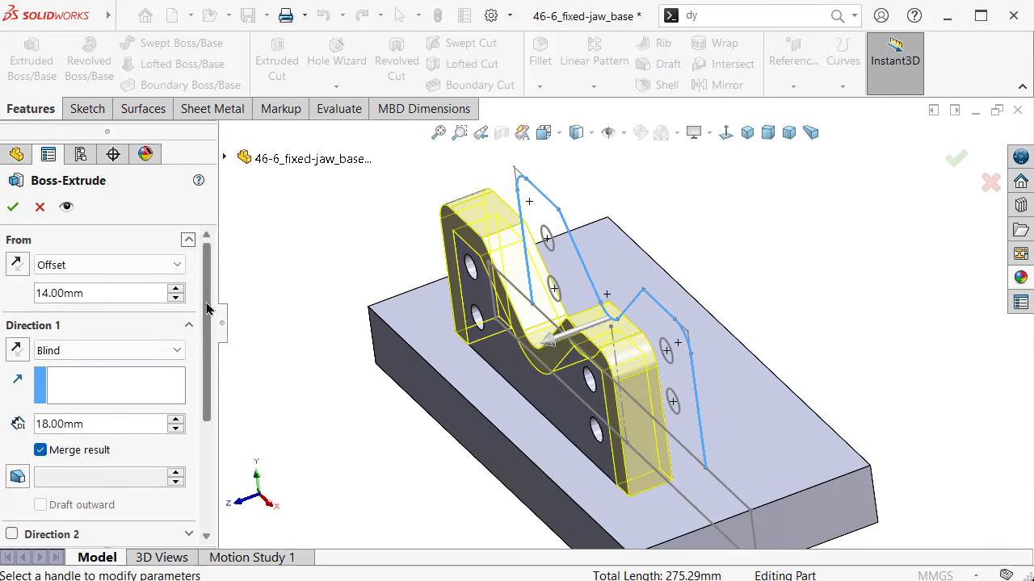
- Replace the listed contour with the enclosed V-notched sketch region
drag(207, 307, 219, 424)
click(80, 506)
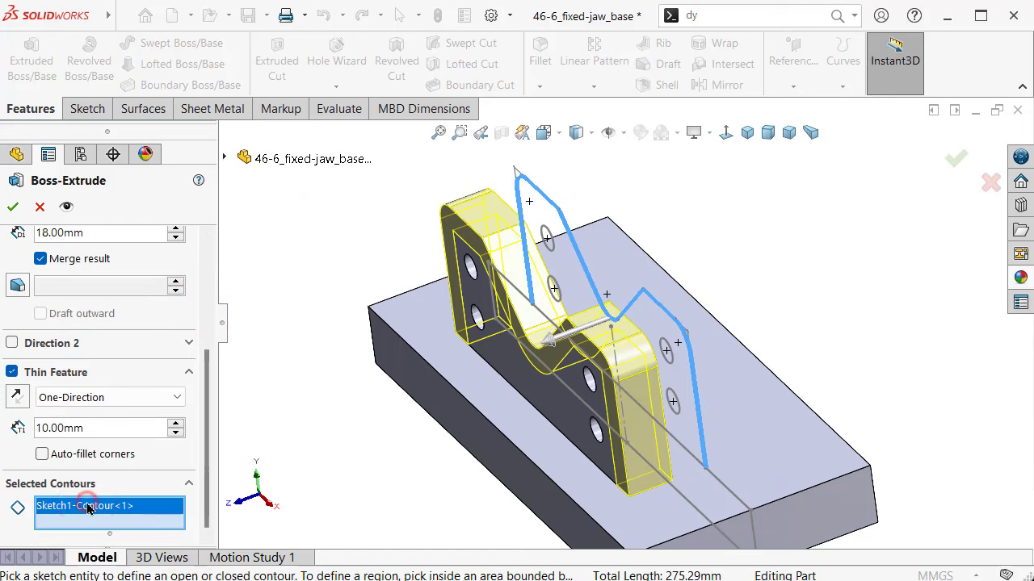
right_click(81, 505)
click(122, 535)
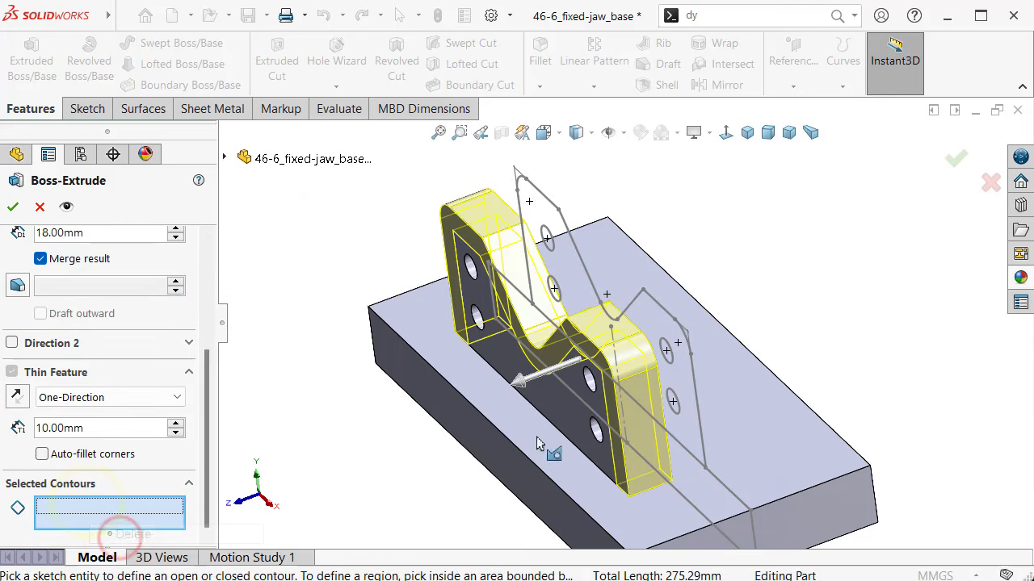
click(672, 405)
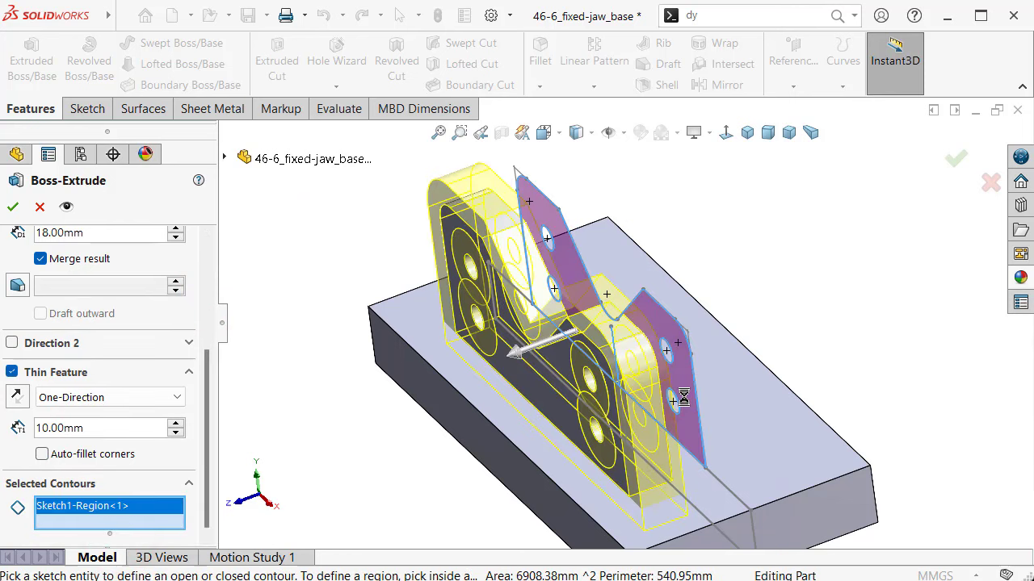
- Make it solid, reverse offset and direction, and confirm the second plate as Boss-Extrude3
click(12, 373)
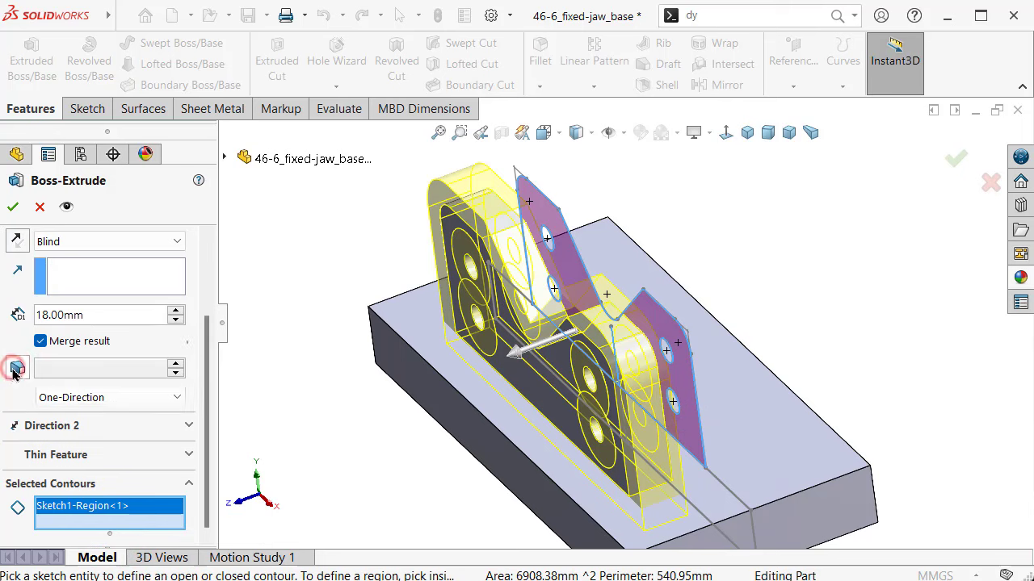
click(17, 241)
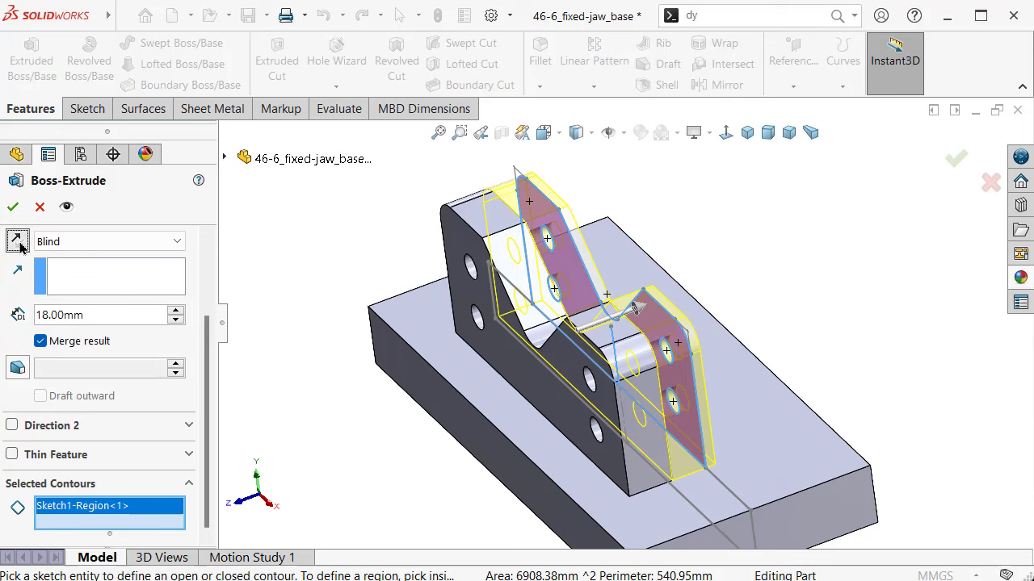
click(17, 242)
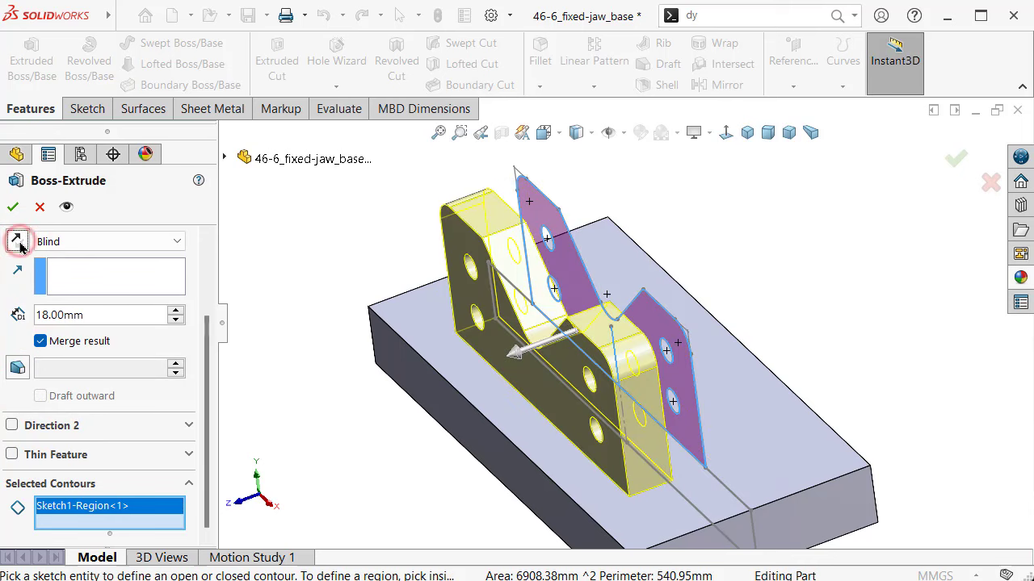
drag(204, 355, 212, 258)
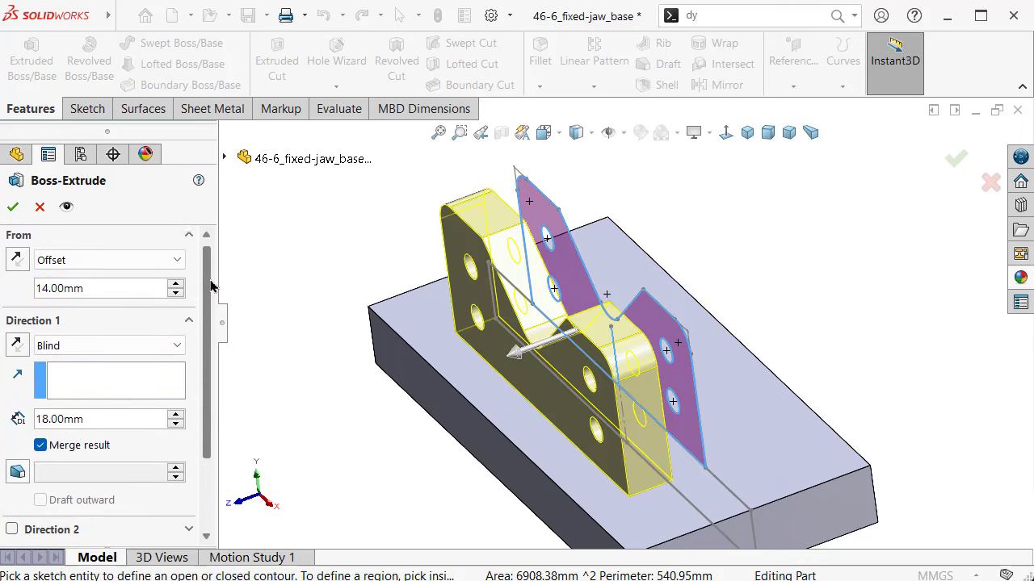
click(18, 265)
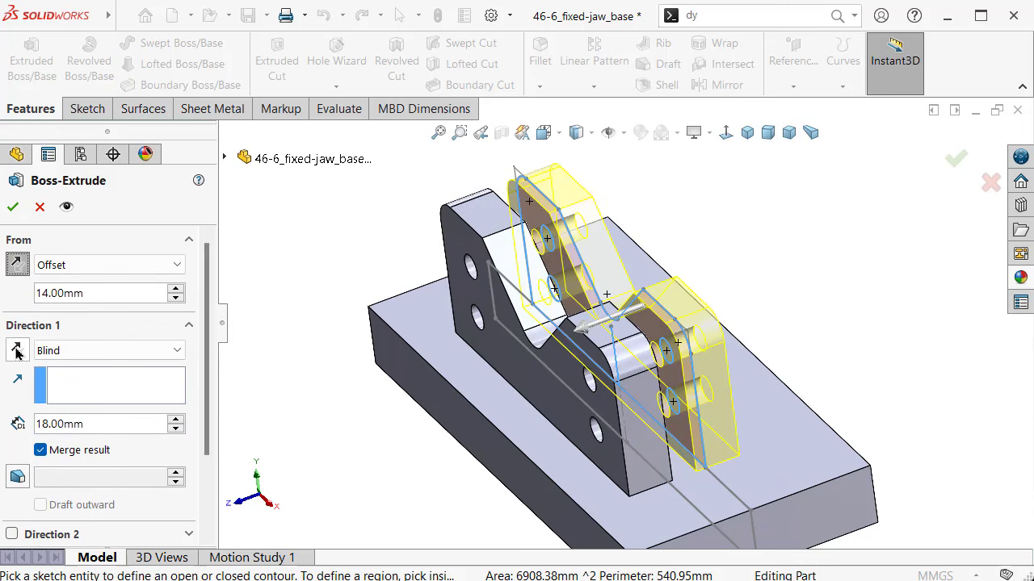
drag(205, 373, 208, 393)
key(Left)
key(Left)
key(Left)
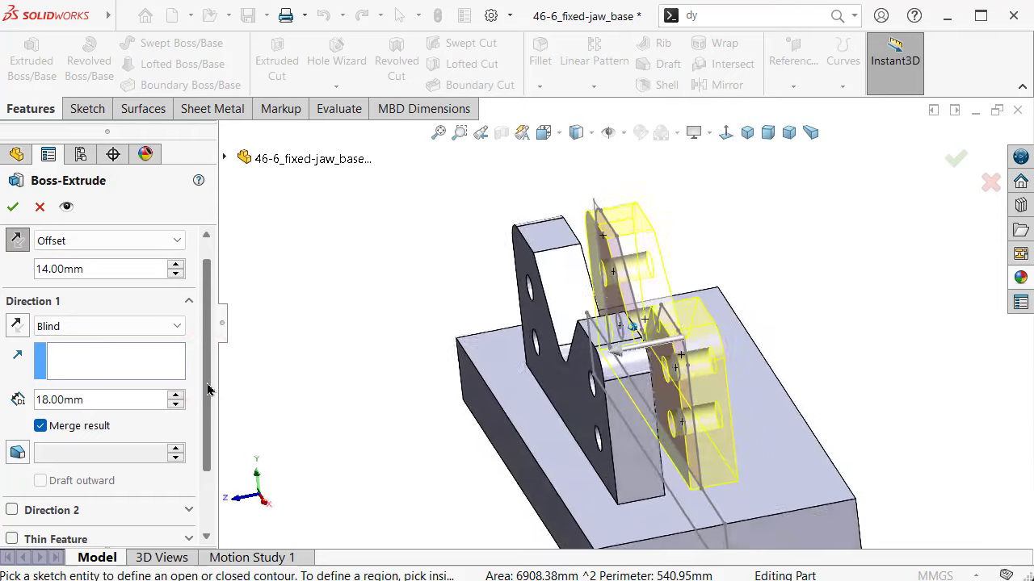
click(18, 325)
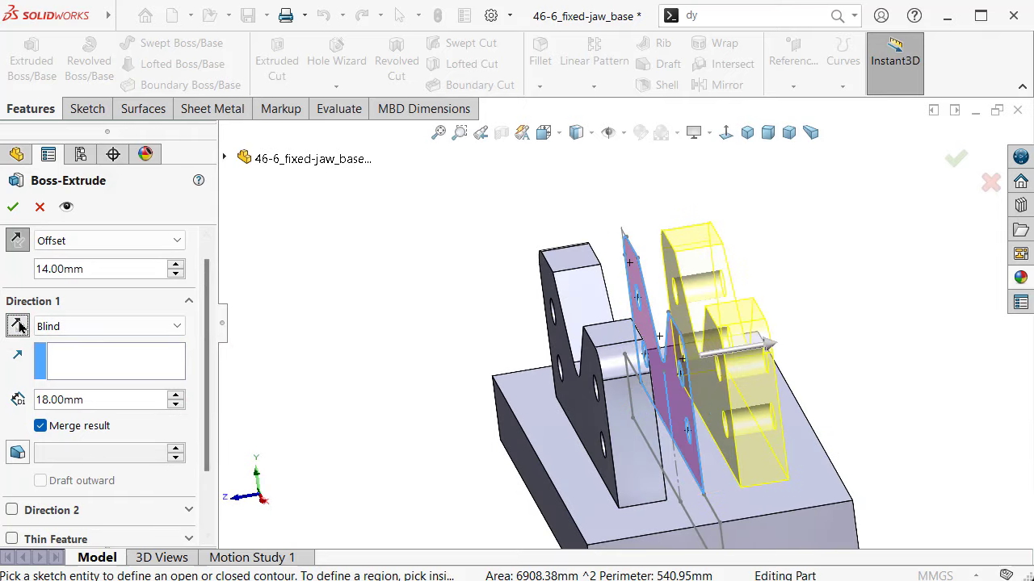
click(955, 160)
key(Left)
key(Left)
key(Left)
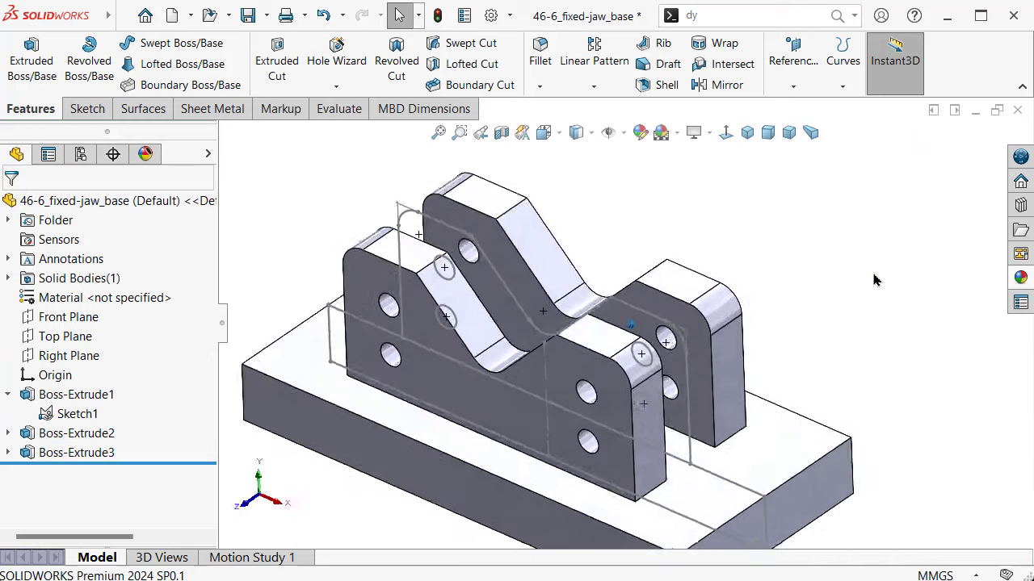
key(Left)
- Set the fillet radius to 8 mm
key(Left)
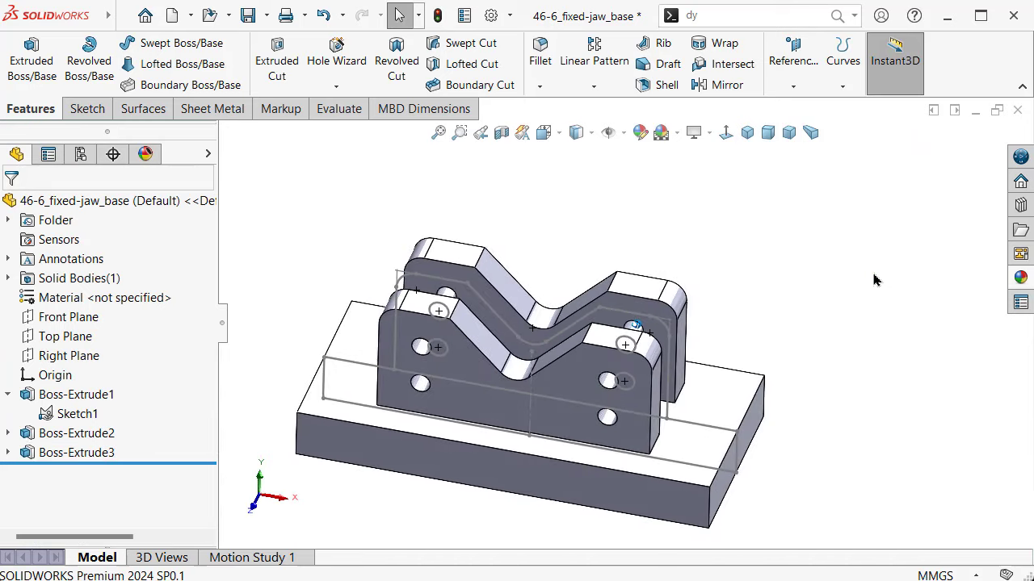
key(Left)
key(Left)
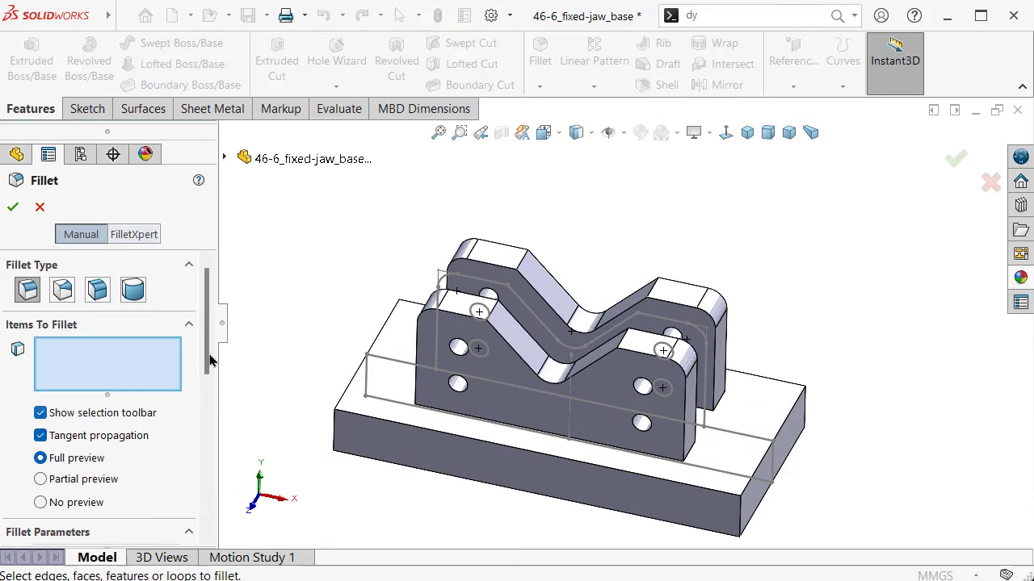
drag(208, 346, 218, 410)
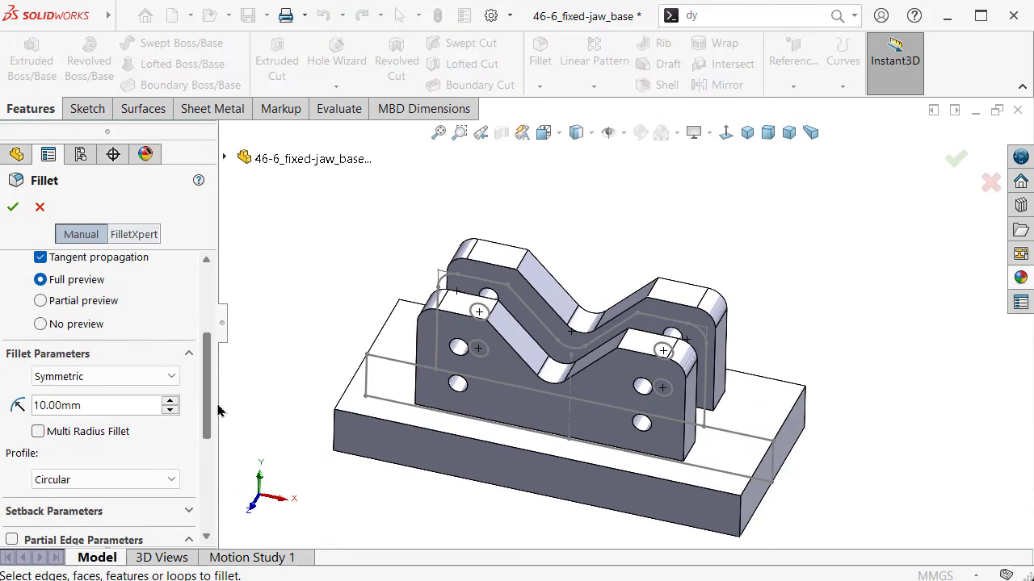
click(139, 411)
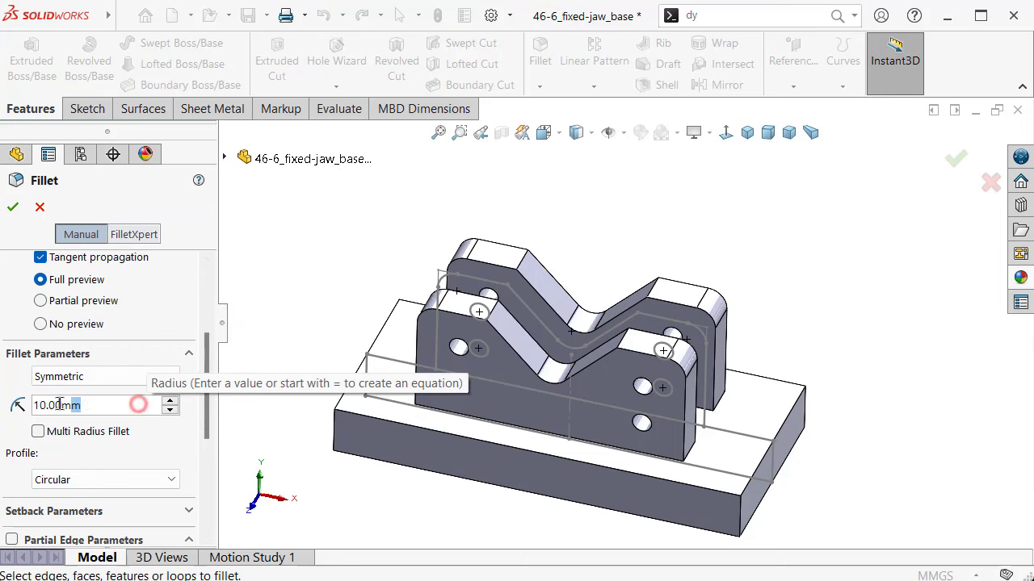
drag(59, 404, 19, 404)
text(8)
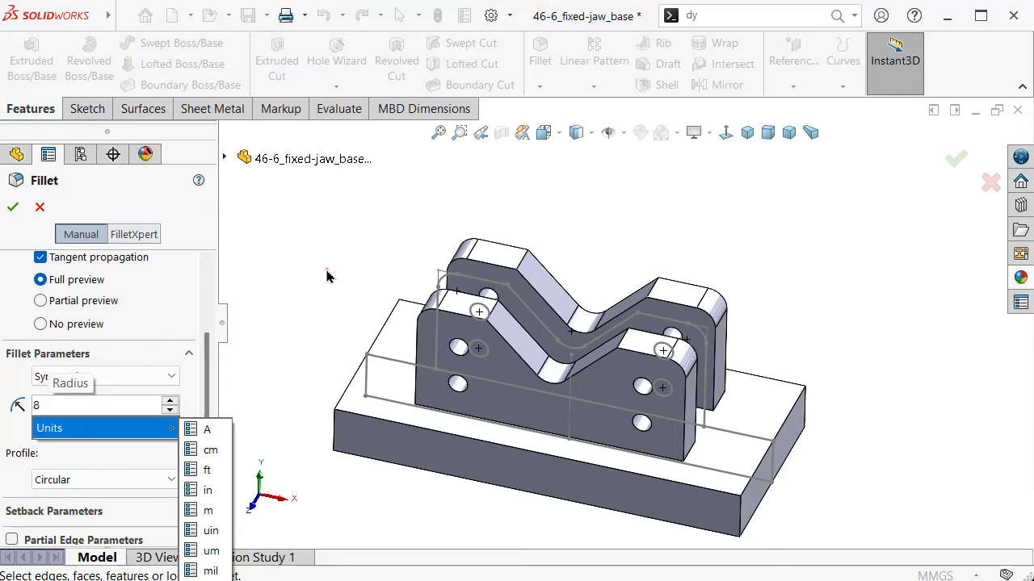
click(327, 277)
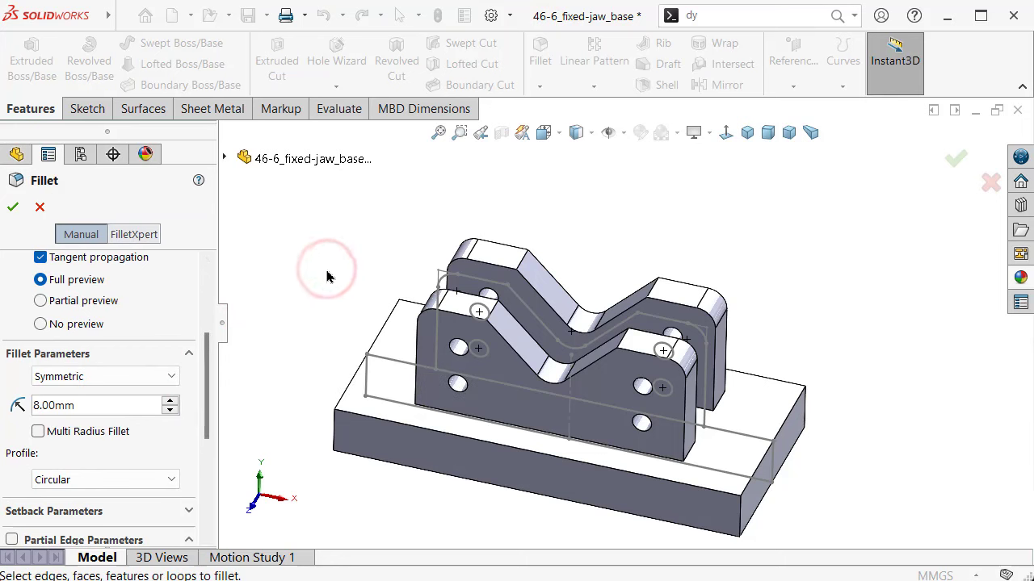
- Select the base block's eight outer top and vertical edges for the 8 mm fillet
click(775, 432)
click(777, 384)
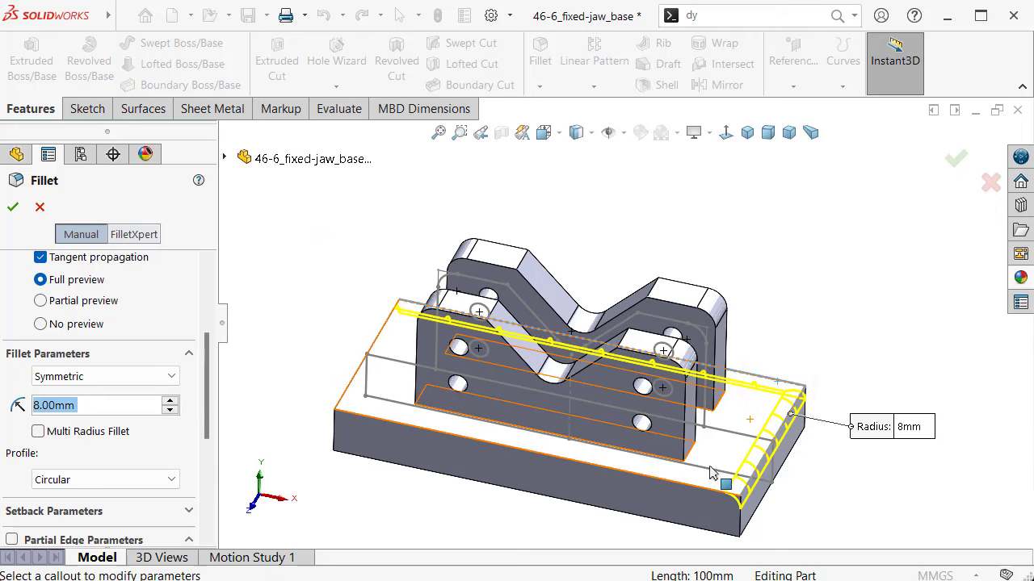
click(682, 487)
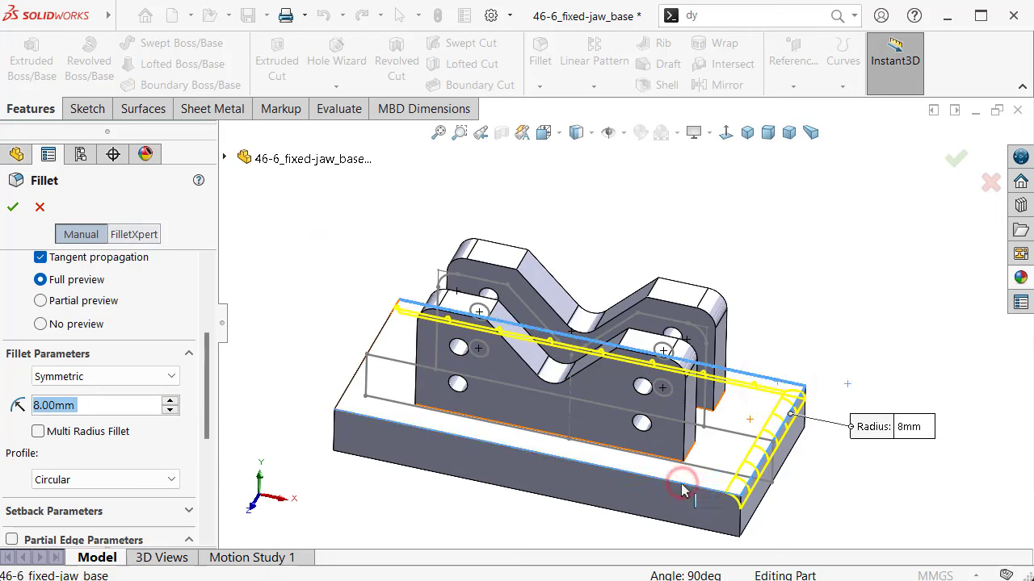
click(352, 386)
click(740, 529)
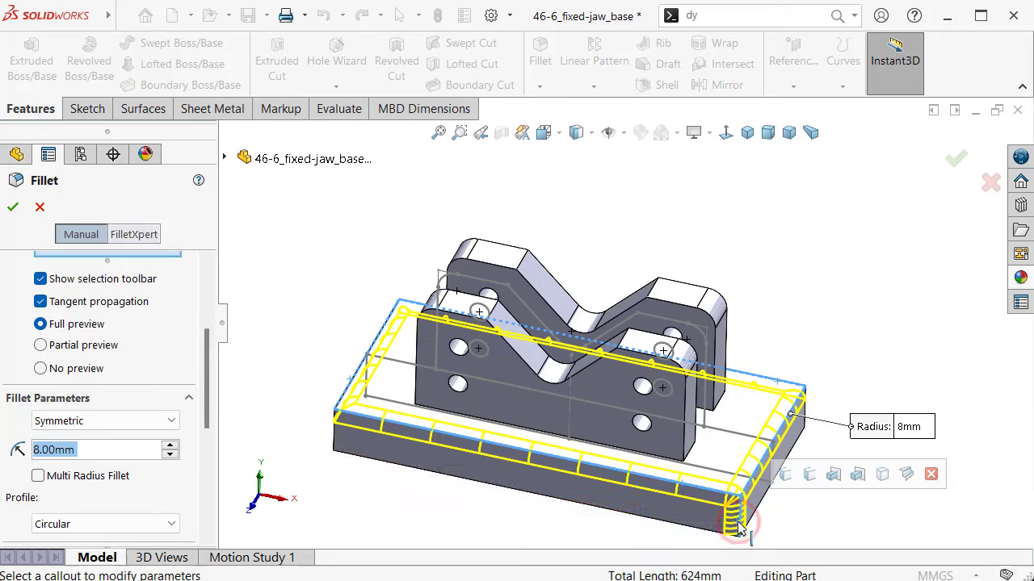
mouse_move(749, 416)
middle_down()
mouse_move(704, 412)
mouse_move(704, 433)
middle_up()
click(704, 413)
scroll(699, 422, down, 3)
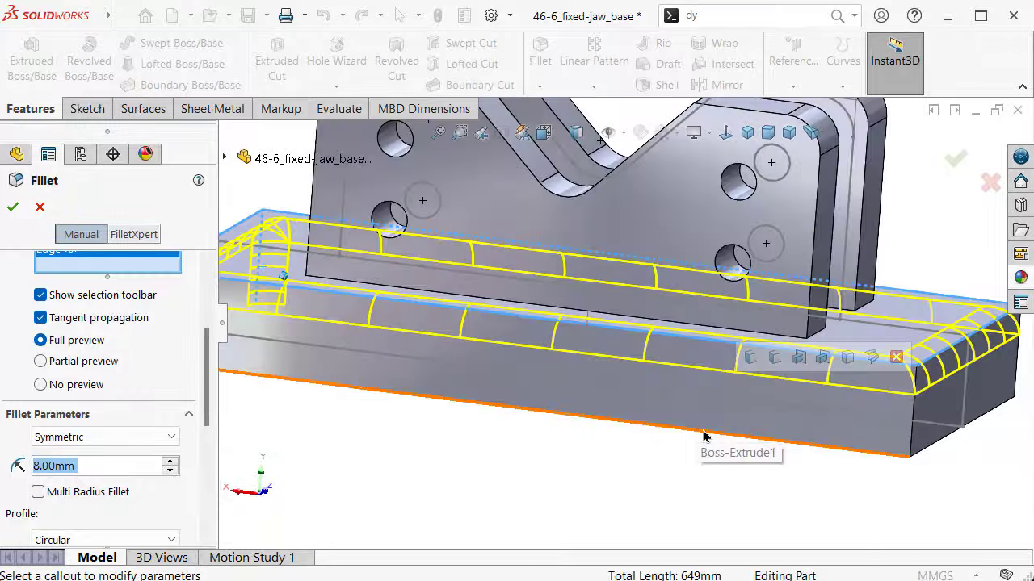
click(910, 458)
middle_drag(911, 454, 819, 420)
click(726, 414)
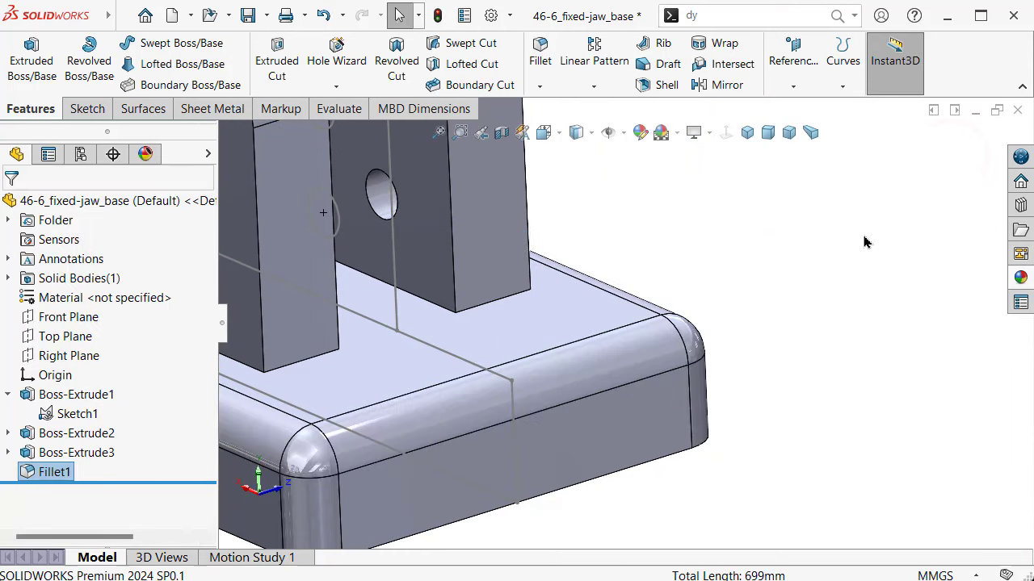
- Hide the Sketch1 lines, fit the part in view, and save it
middle_drag(861, 243, 583, 412)
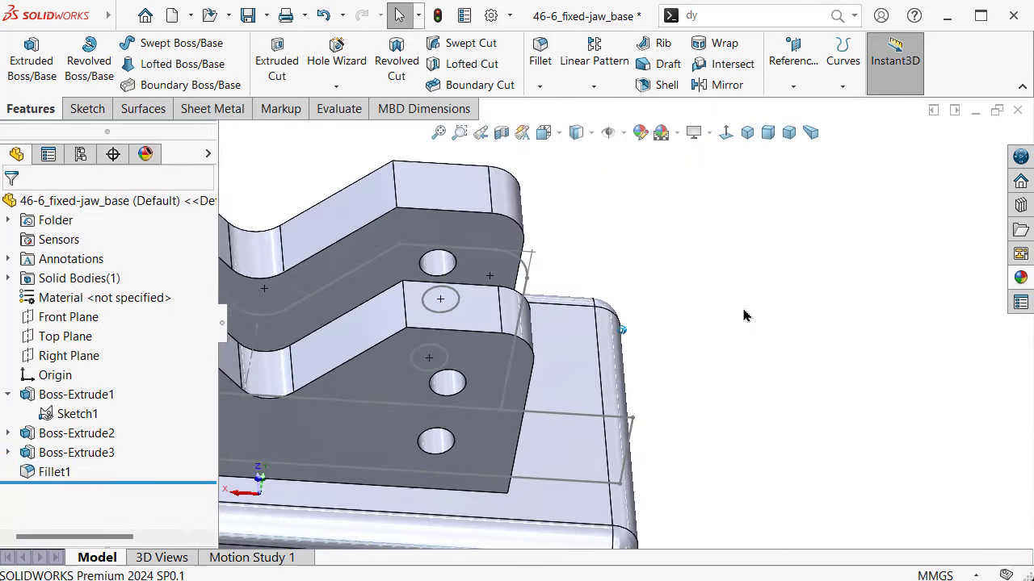
click(588, 418)
click(647, 363)
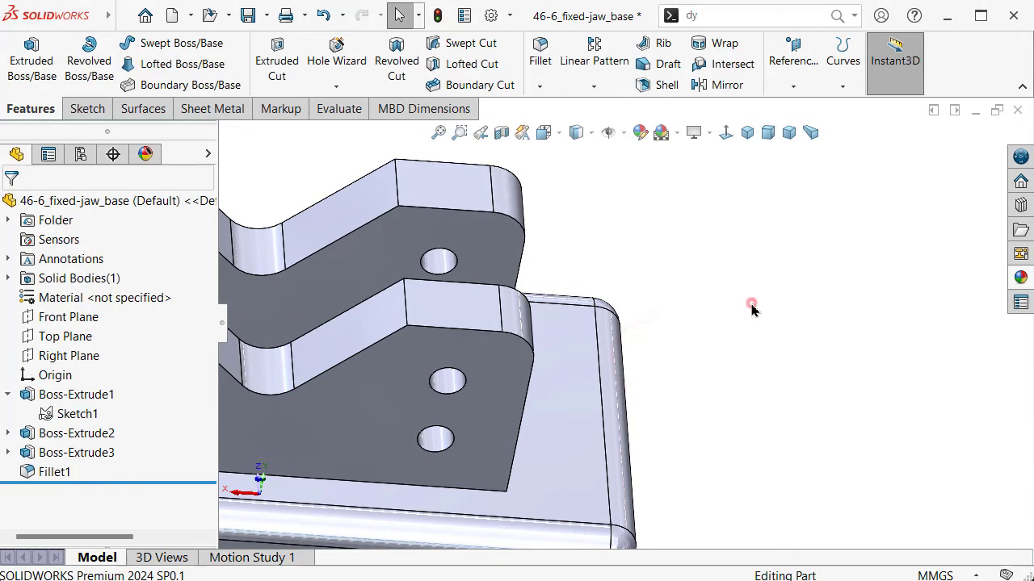
key(ctrl+7)
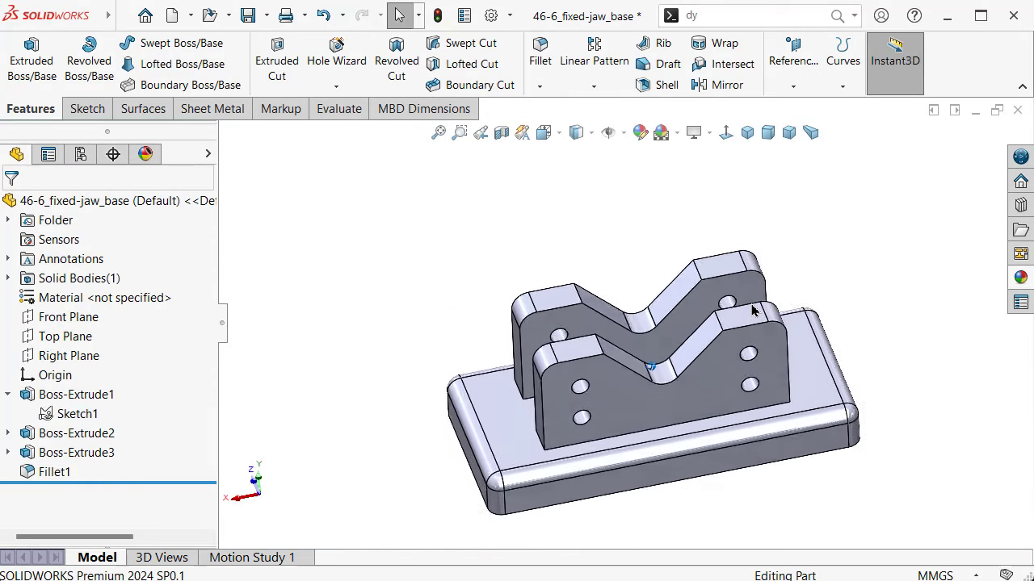
key(ctrl+s)
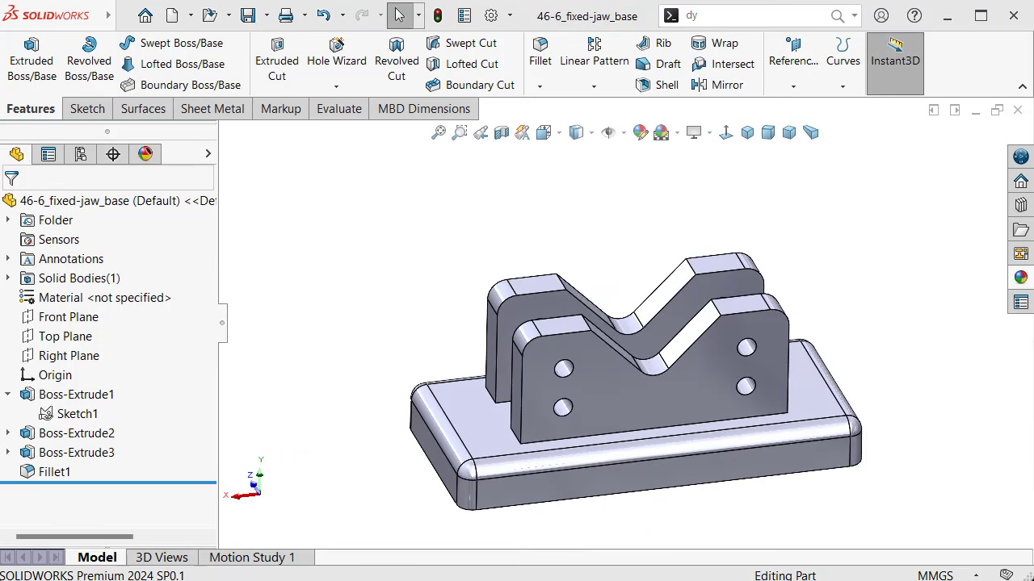
- Orbit to a lower front view and start a Chamfer feature
mouse_move(566, 224)
middle_down()
mouse_move(533, 232)
mouse_move(512, 212)
middle_up()
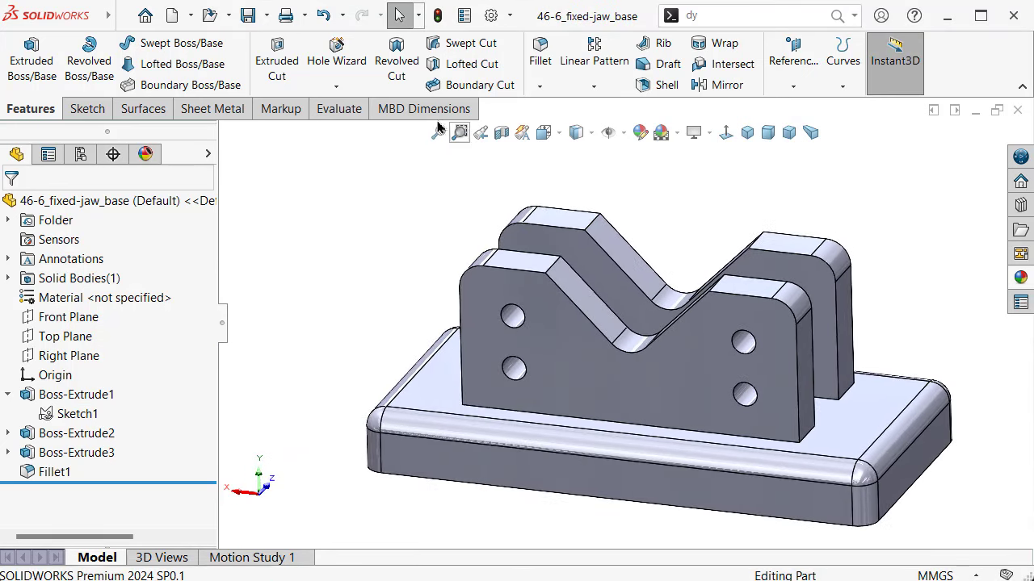
click(539, 87)
click(554, 121)
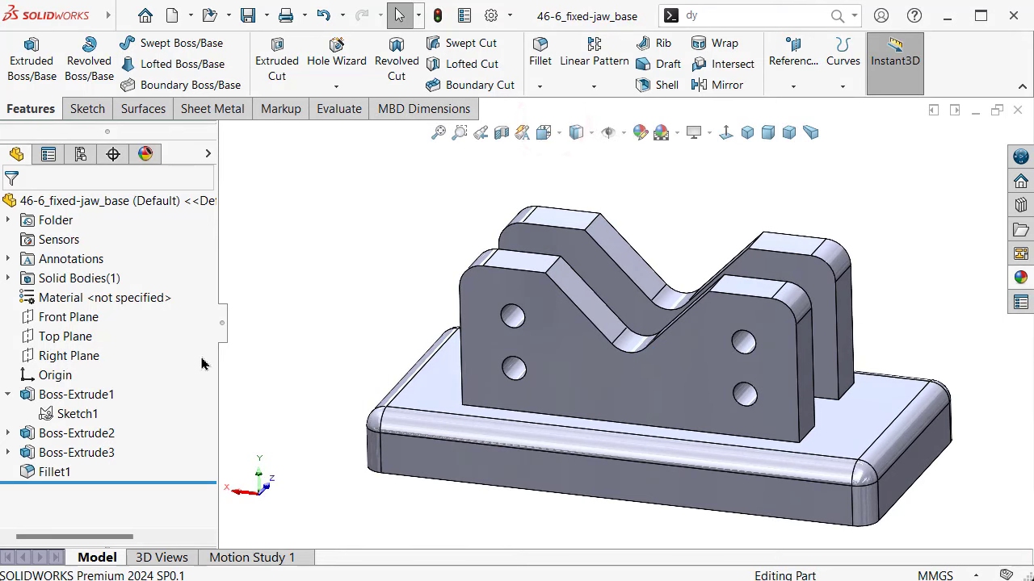
- Set the chamfer distance to 0.5 mm and pick the front plate's two holes
drag(205, 366, 205, 452)
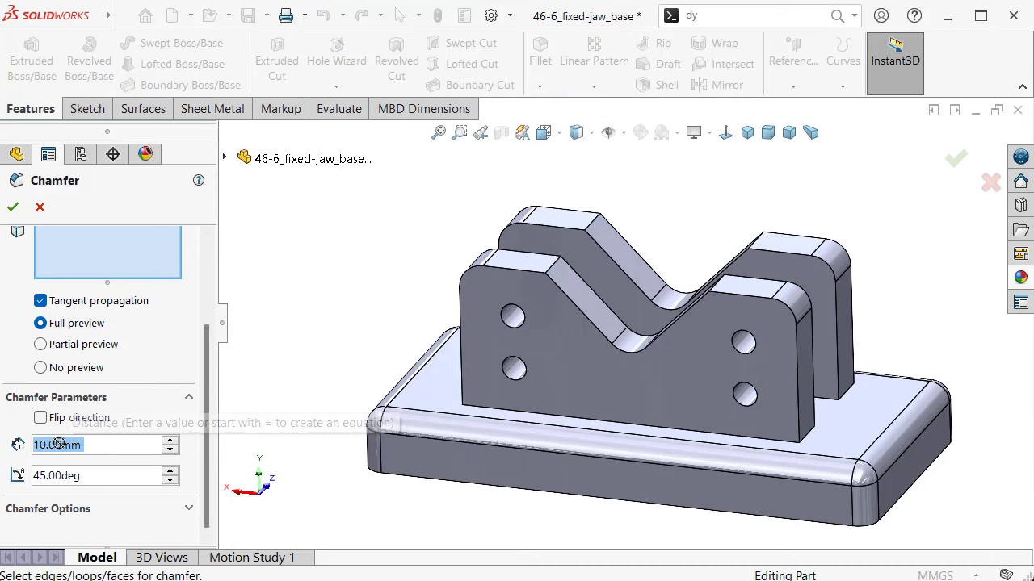
text(0.5)
click(280, 278)
scroll(727, 412, down, 5)
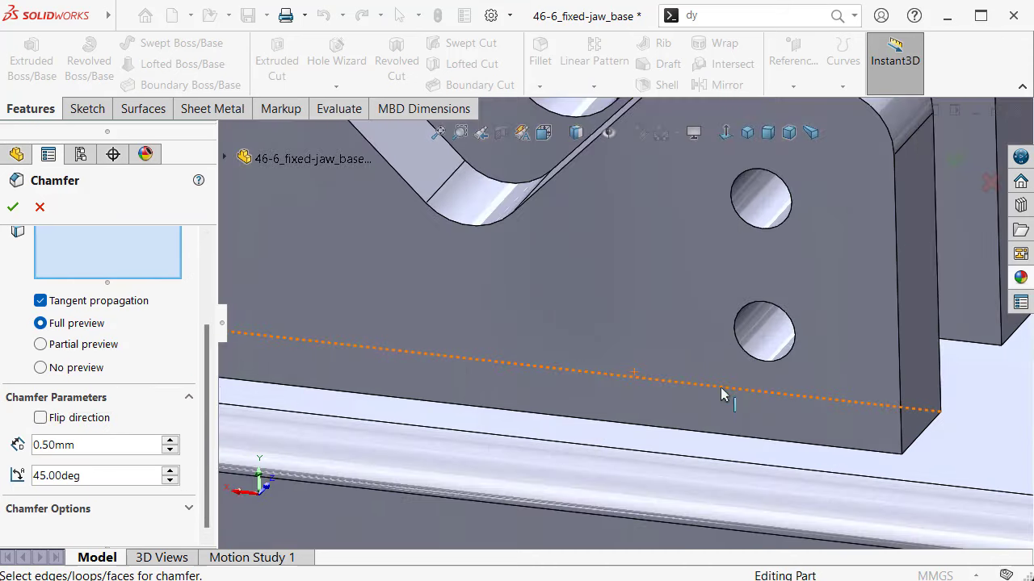
click(759, 349)
click(747, 203)
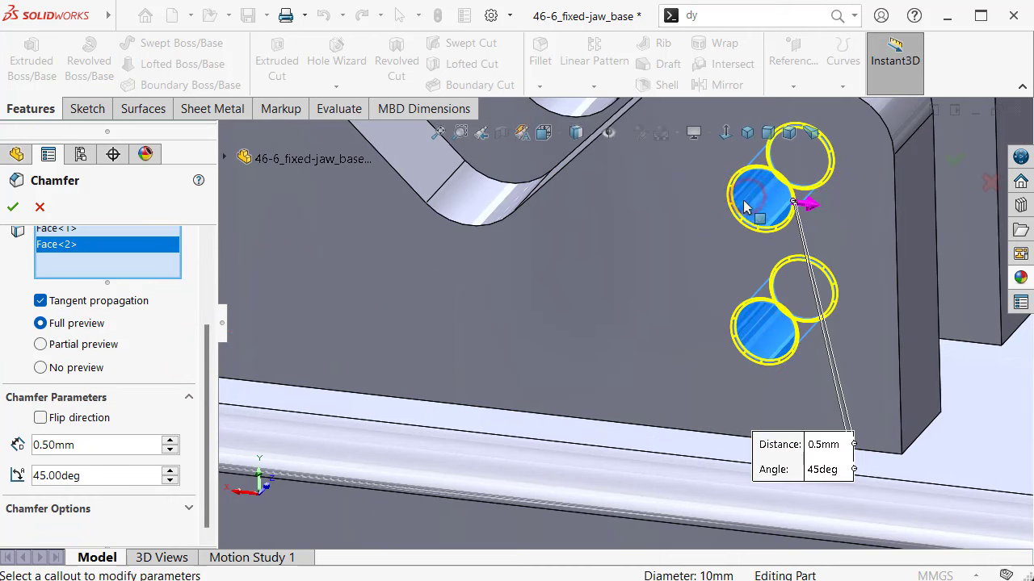
scroll(252, 315, up, 2)
- Add two more holes, removing a stray vertical edge picked by mistake
click(314, 282)
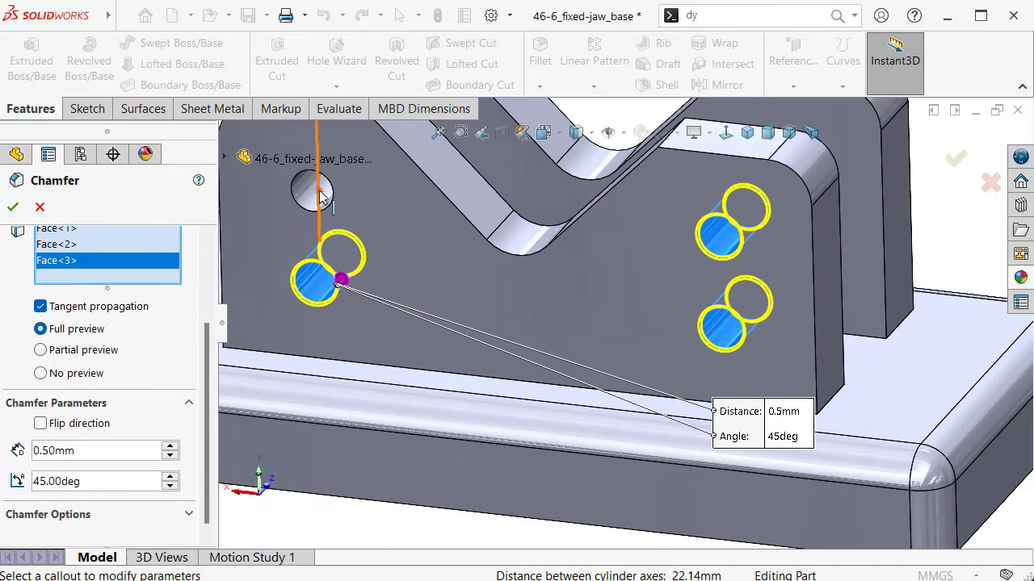
click(318, 197)
right_click(123, 277)
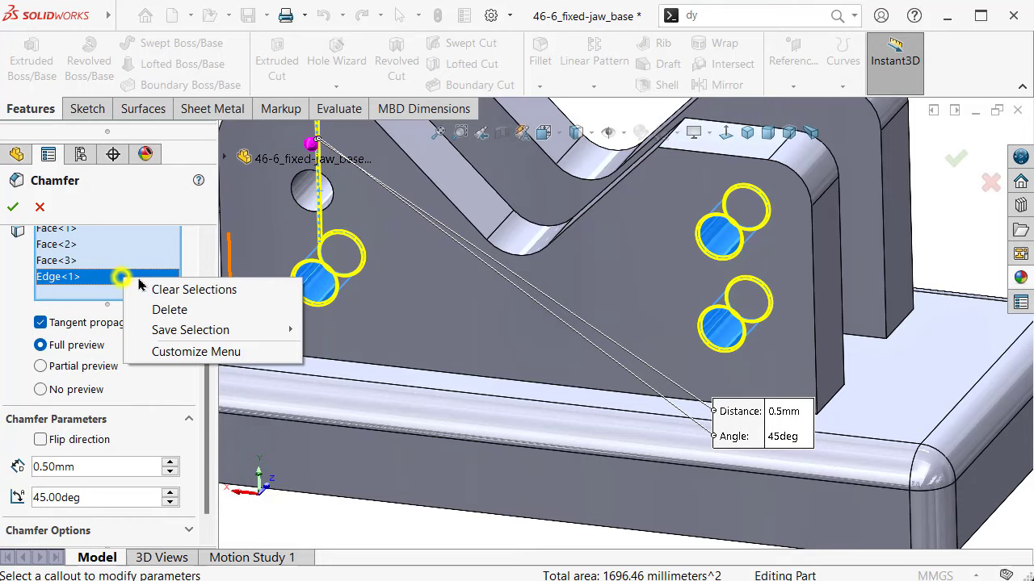
click(166, 310)
click(307, 192)
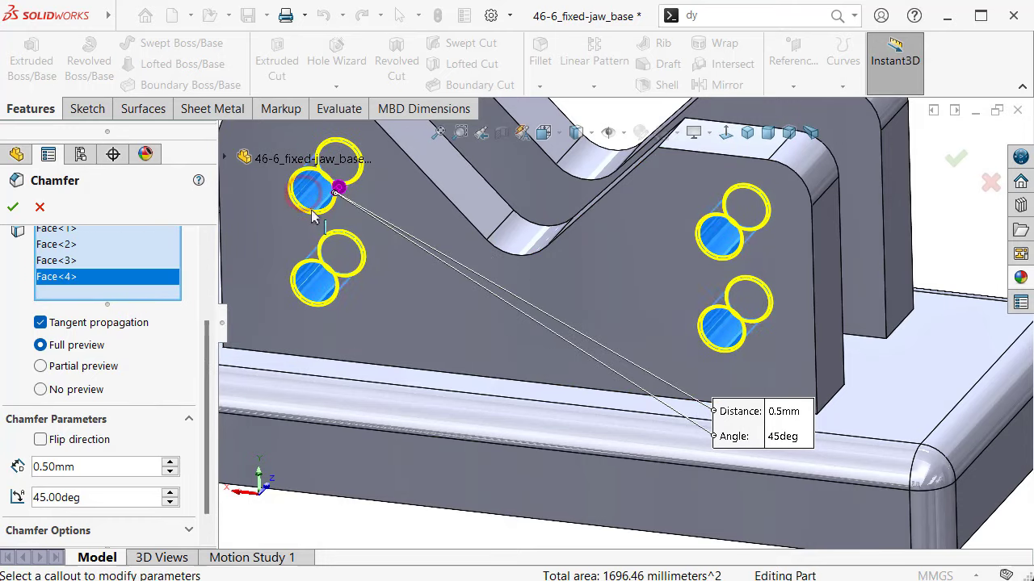
- Add the back plate's remaining four holes and apply the 0.5 mm × 45° chamfer
mouse_move(307, 192)
middle_down()
mouse_move(422, 259)
mouse_move(634, 348)
middle_up()
scroll(654, 388, down, 3)
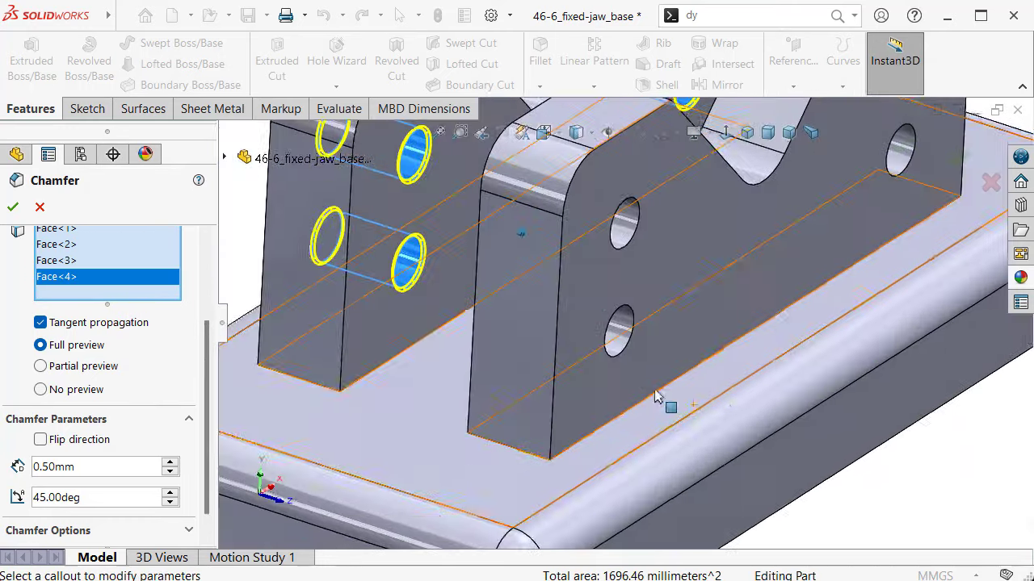
scroll(628, 359, down, 3)
click(630, 346)
click(636, 222)
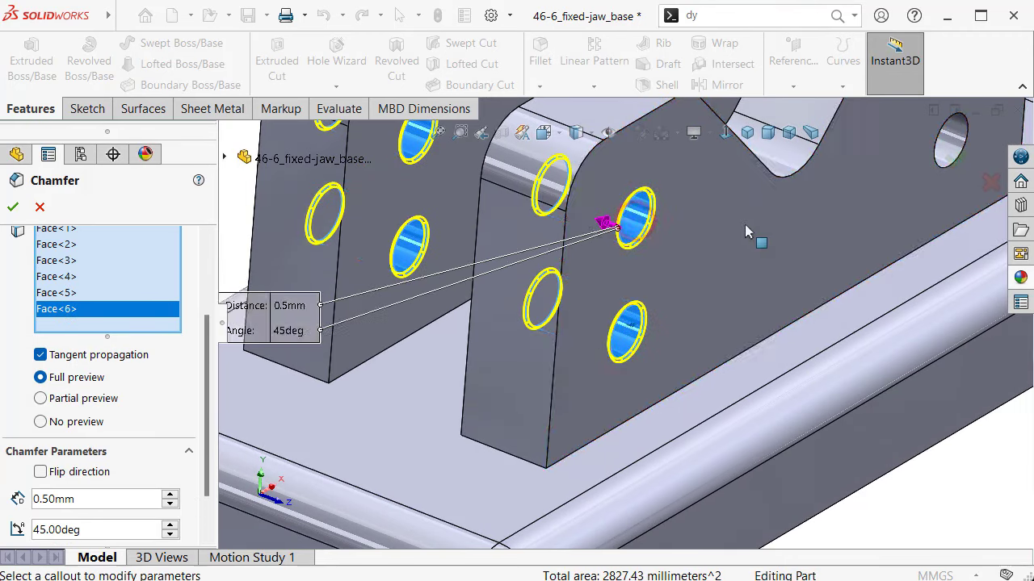
mouse_move(746, 226)
middle_down()
mouse_move(807, 218)
mouse_move(735, 243)
mouse_move(735, 295)
middle_up()
click(718, 246)
click(743, 176)
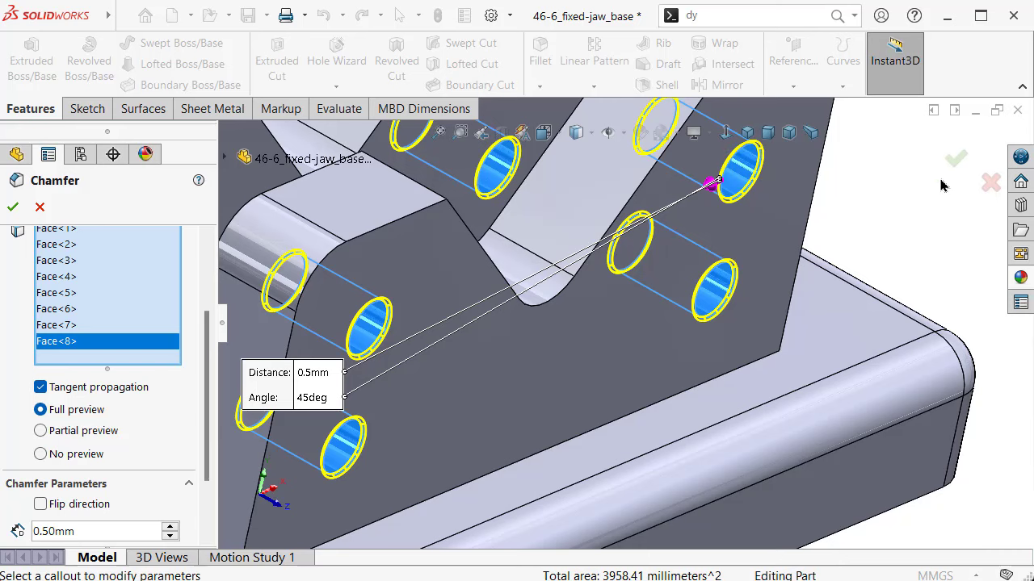
click(955, 159)
scroll(870, 185, up, 3)
scroll(869, 189, up, 3)
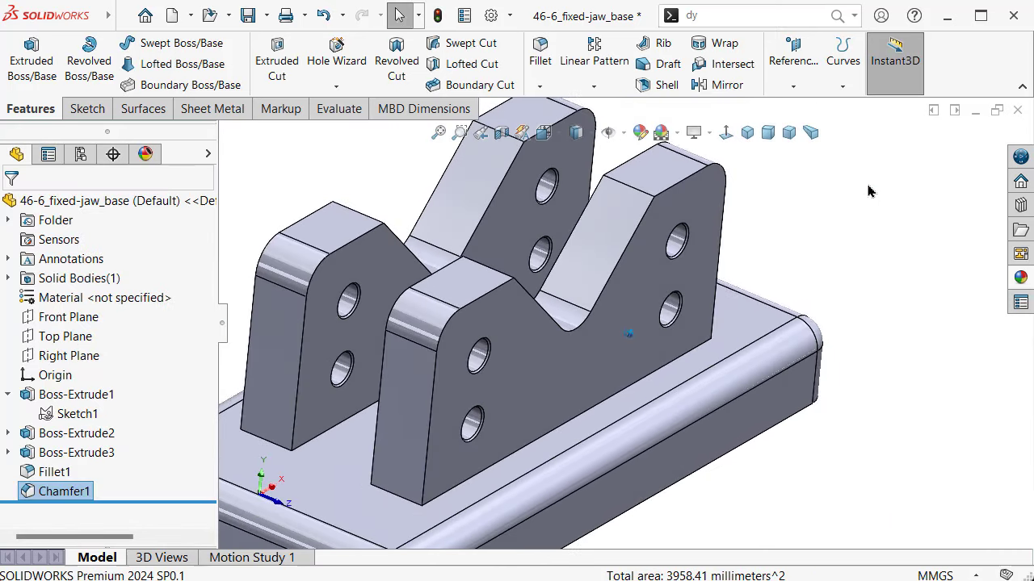
- Set a 0.5 mm fillet radius and pick the right plate's top and V-notch faces
right_drag(260, 265, 214, 317)
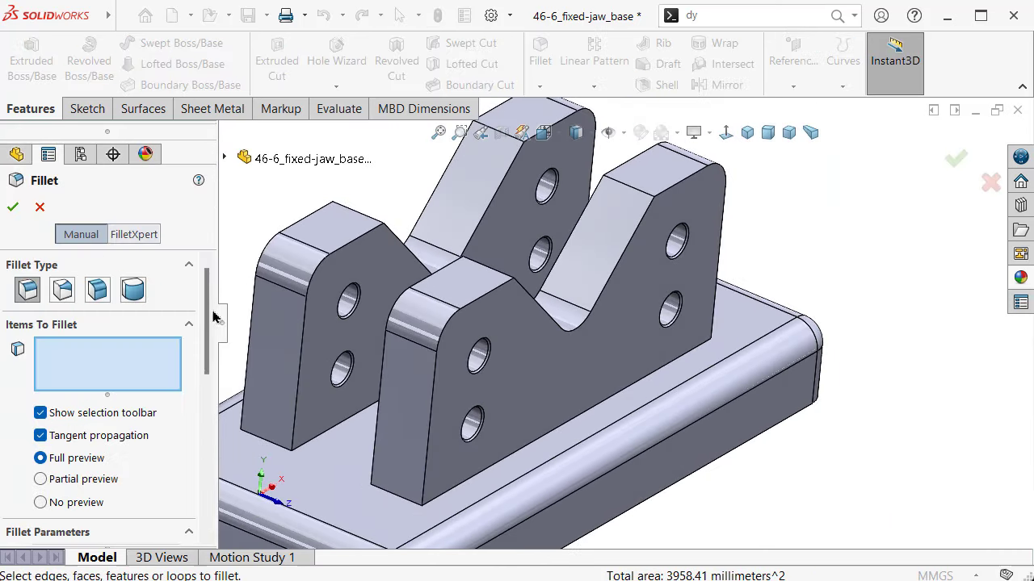
drag(200, 305, 190, 370)
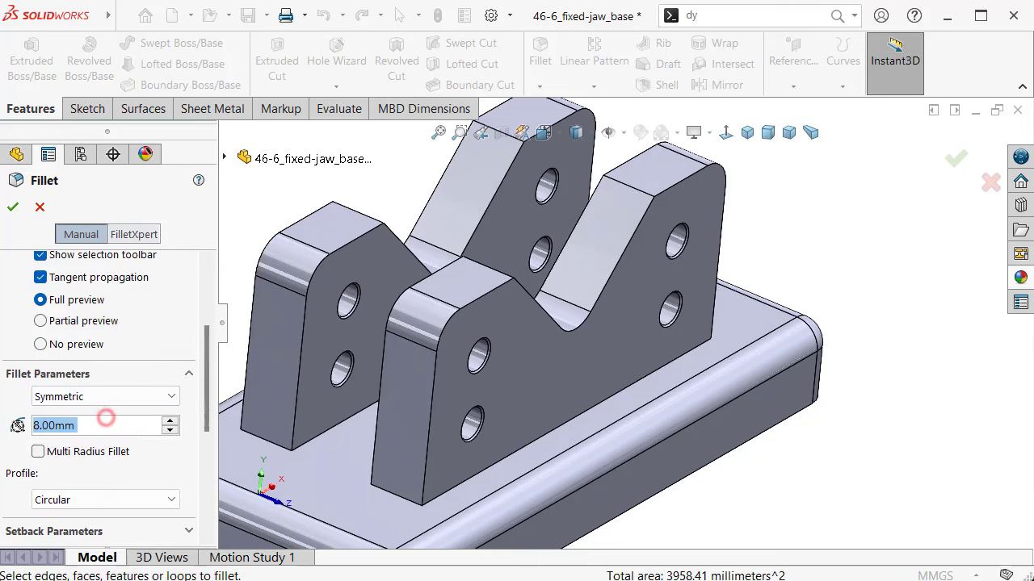
text(0,5)
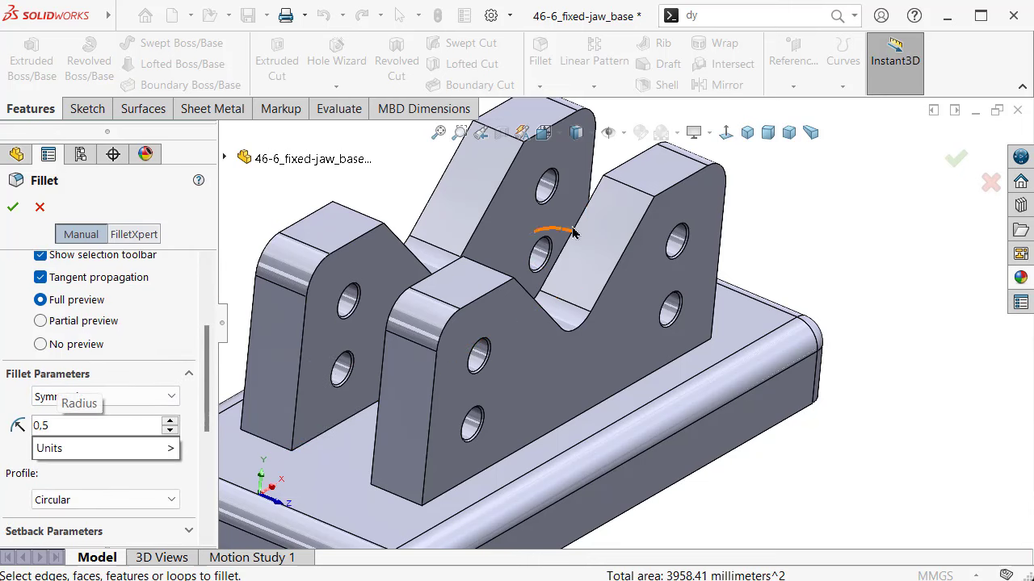
middle_drag(610, 214, 627, 196)
click(635, 184)
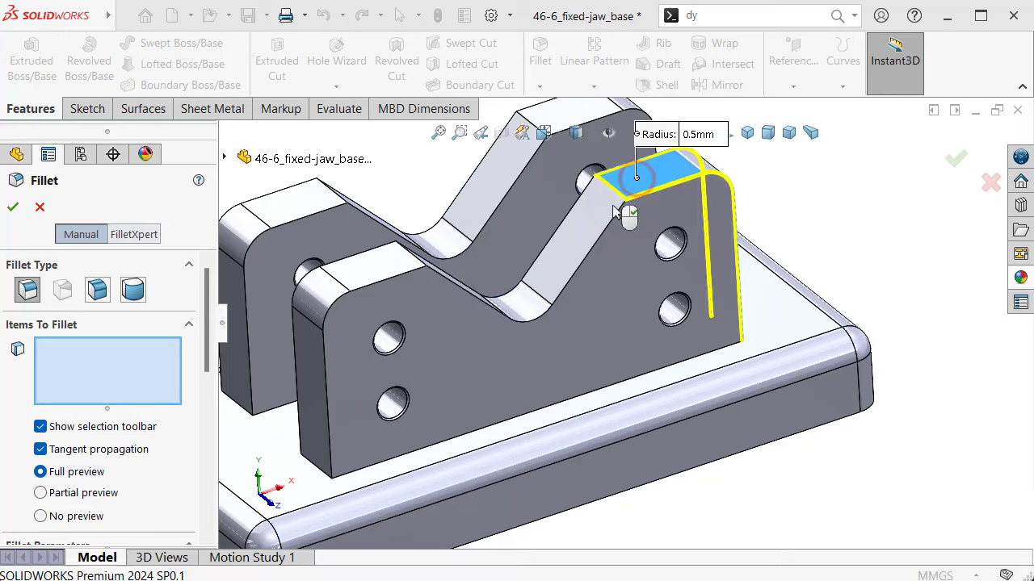
click(590, 234)
- Add the left plate's top, large, V-groove and back faces, then apply Fillet2
mouse_move(516, 296)
middle_down()
mouse_move(525, 318)
mouse_move(397, 296)
mouse_move(449, 368)
mouse_move(509, 253)
mouse_move(461, 300)
middle_up()
click(386, 311)
click(450, 369)
click(509, 253)
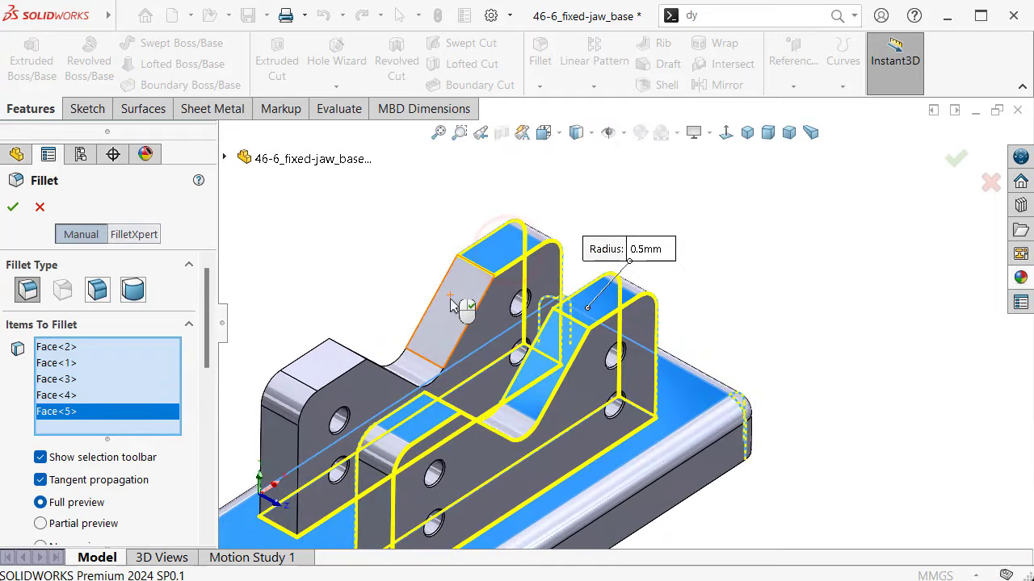
click(453, 303)
middle_drag(450, 310, 656, 217)
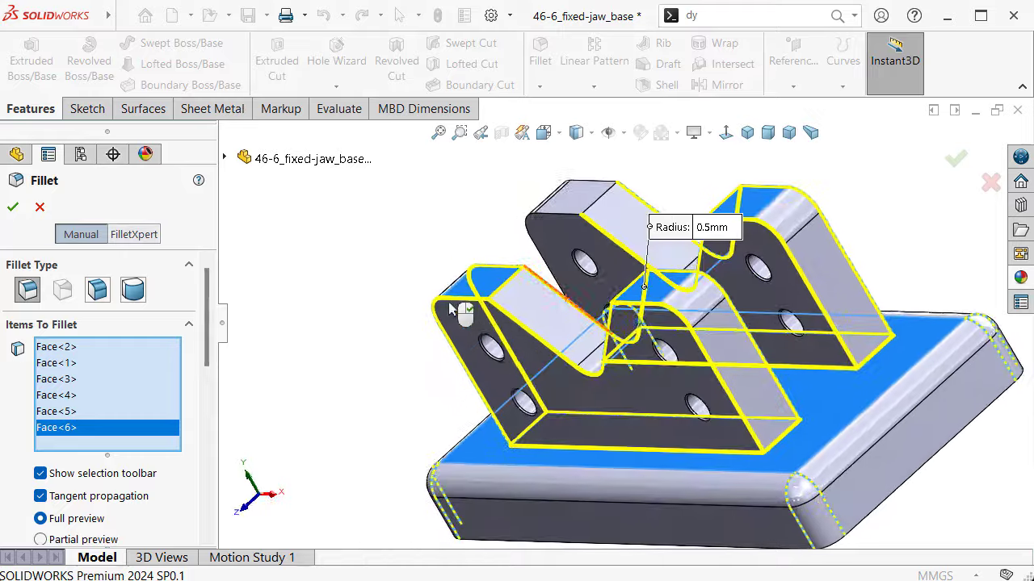
click(627, 203)
middle_drag(627, 203, 597, 224)
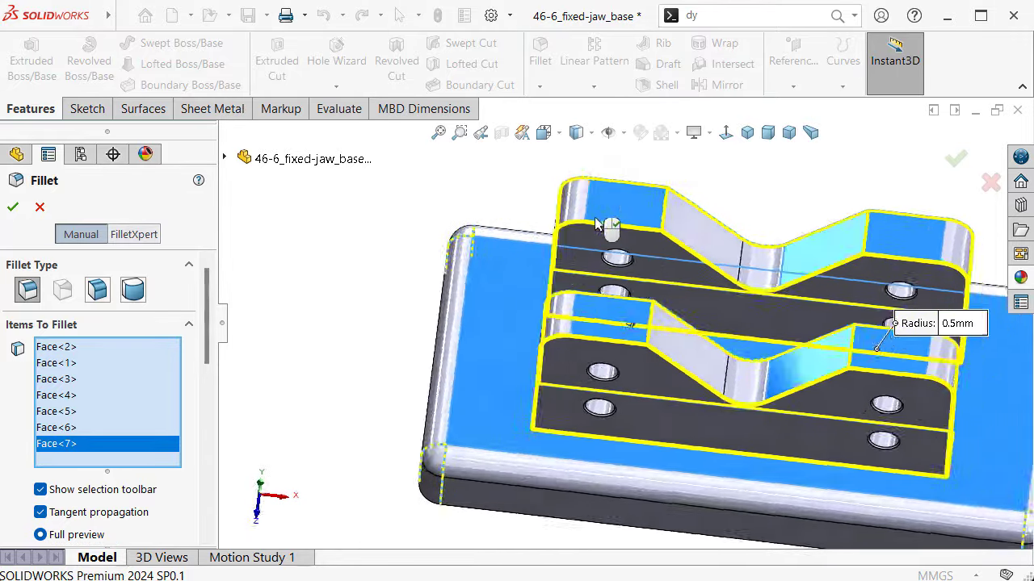
right_click(595, 227)
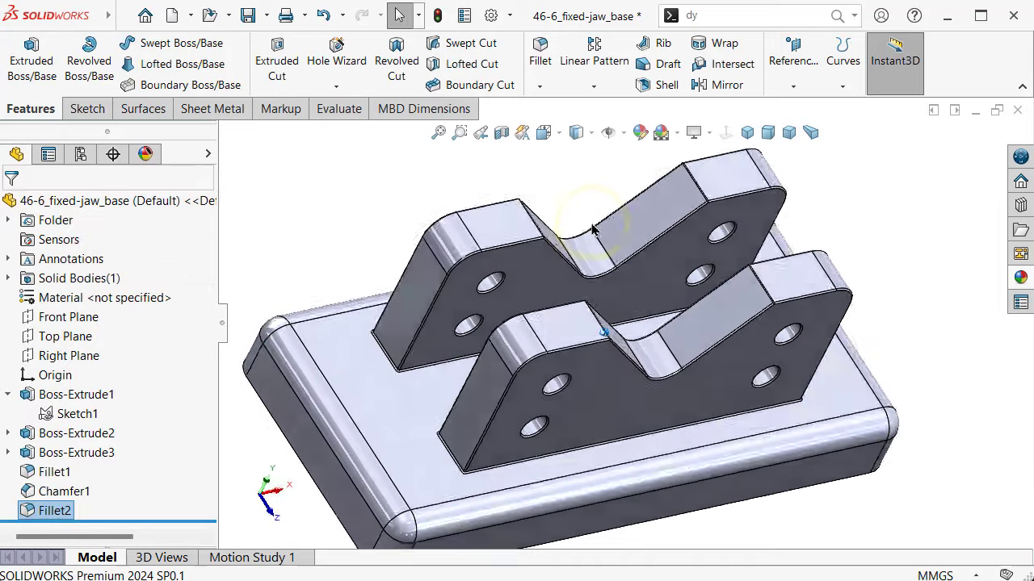
key(Left)
key(Left)
- Choose the cast iron appearance under Metal > Iron in the appearance library
key(Left)
key(Left)
key(Left)
key(Left)
key(Left)
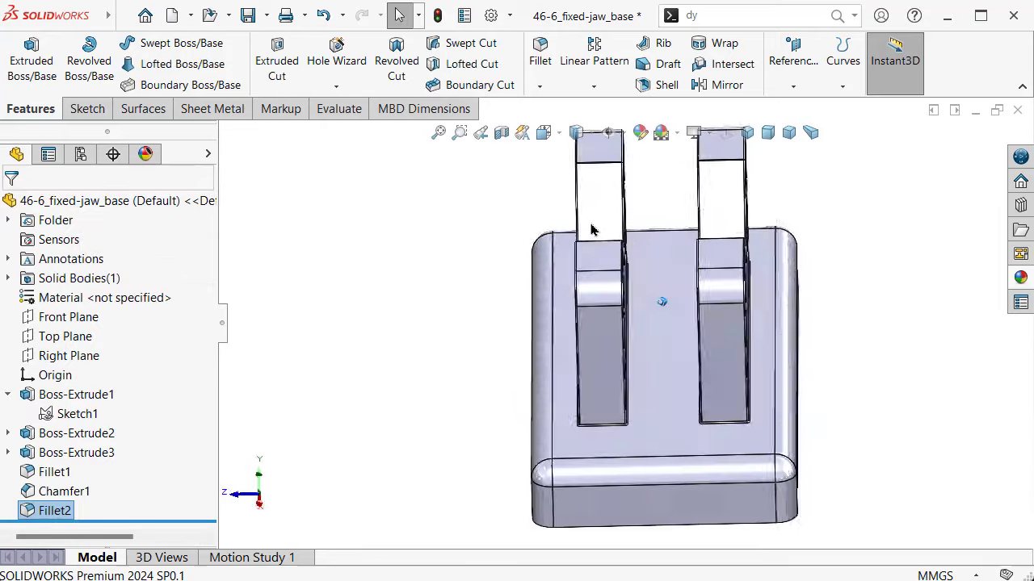
key(Left)
key(Left)
key(Left)
key(Left)
key(Left)
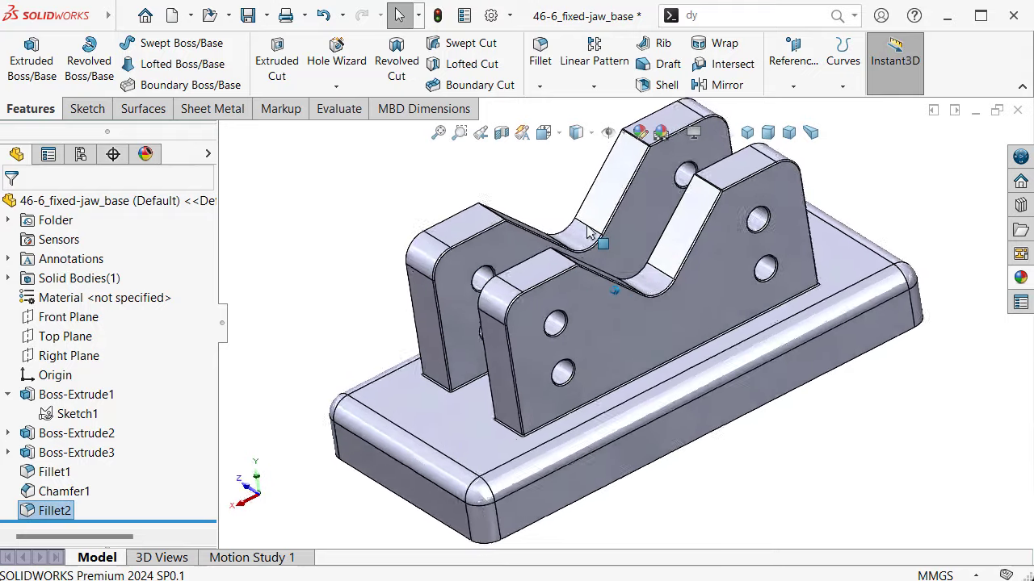
key(Left)
key(Left)
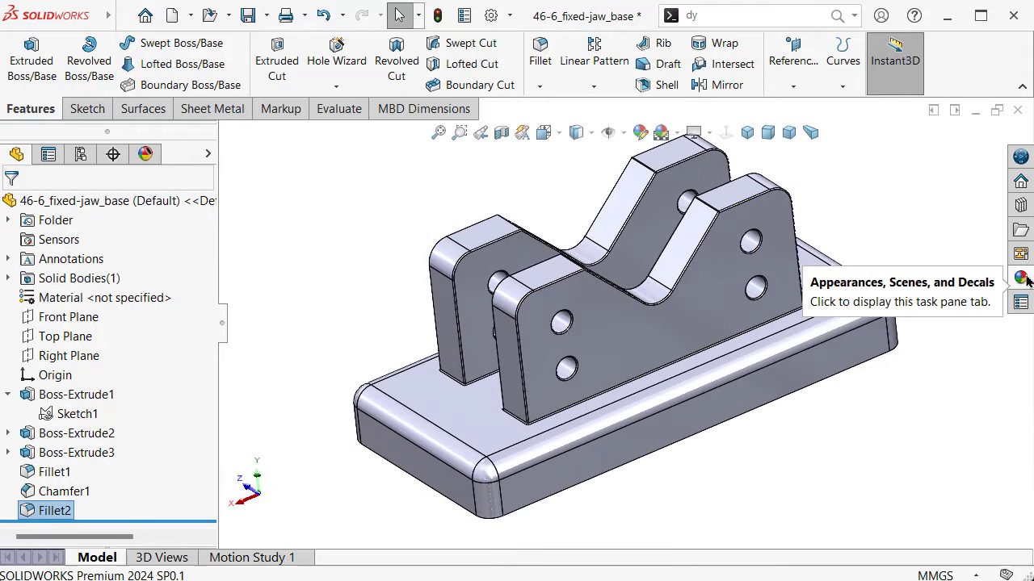
click(1020, 278)
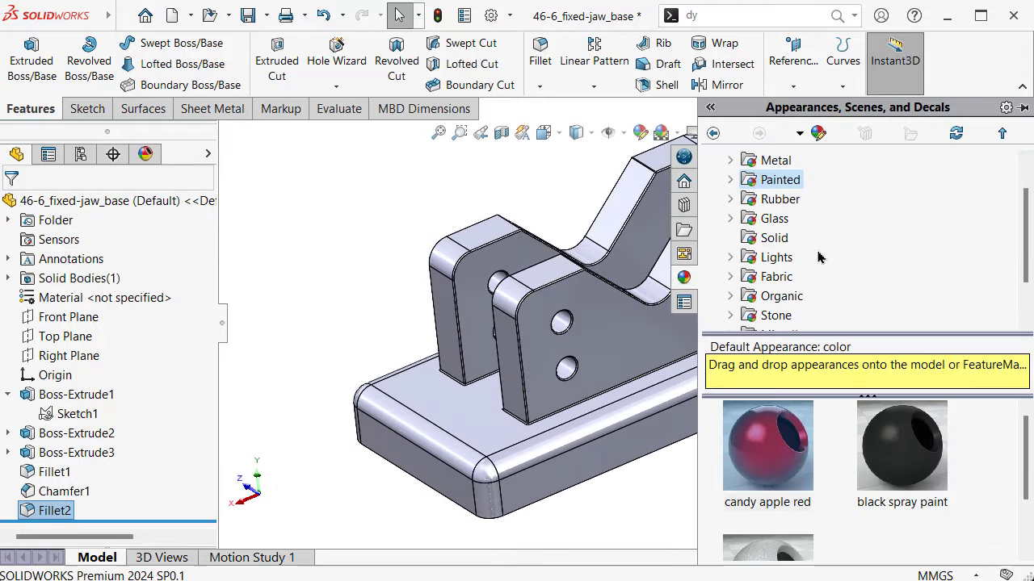
click(731, 161)
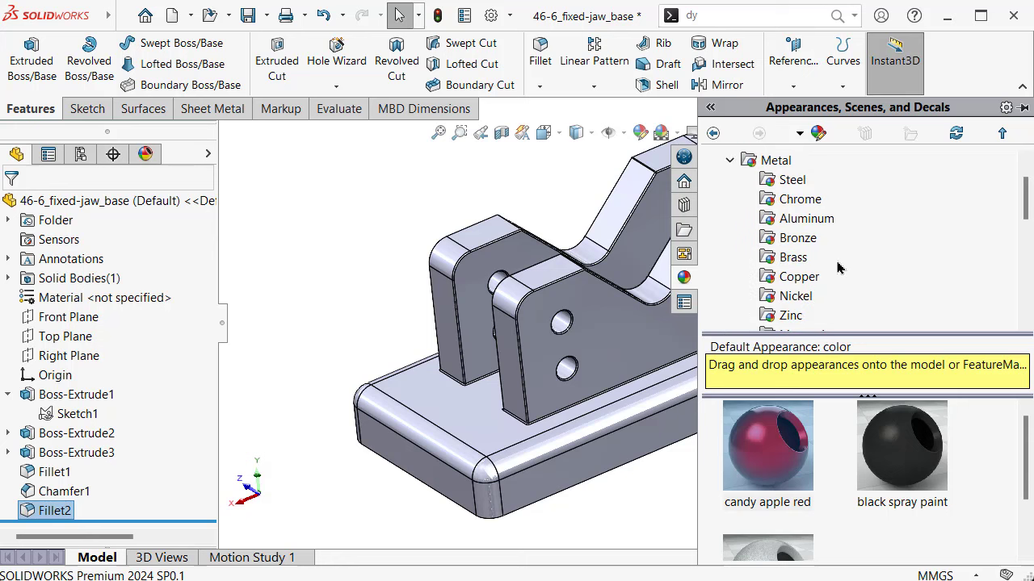
scroll(838, 267, down, 1)
scroll(834, 253, down, 1)
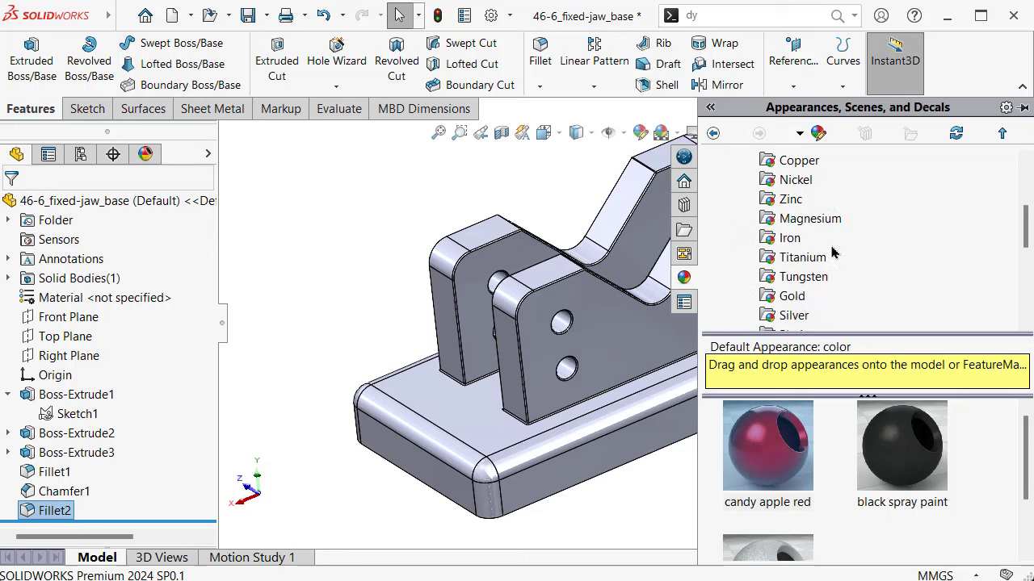
click(792, 240)
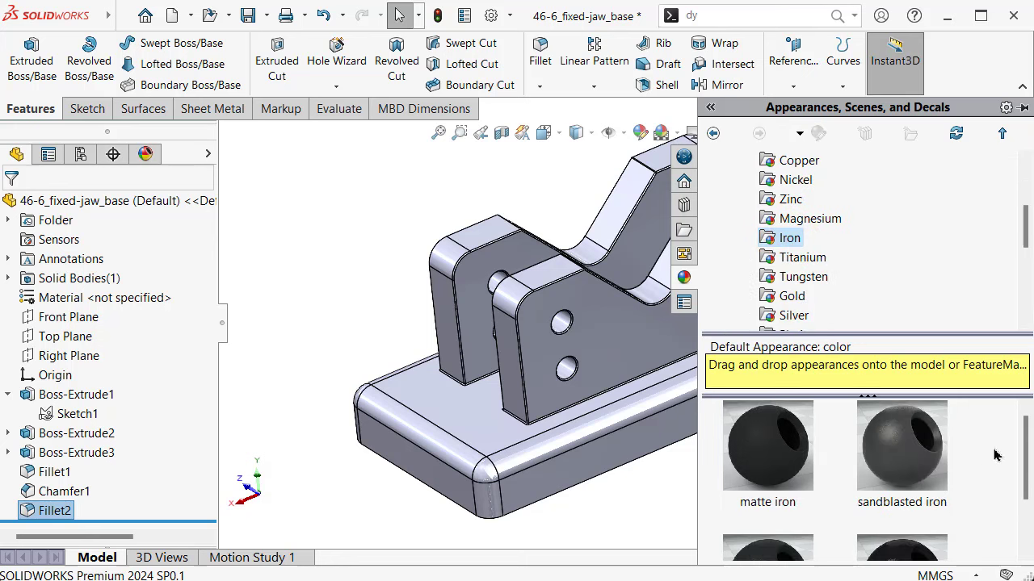
scroll(1023, 445, down, 2)
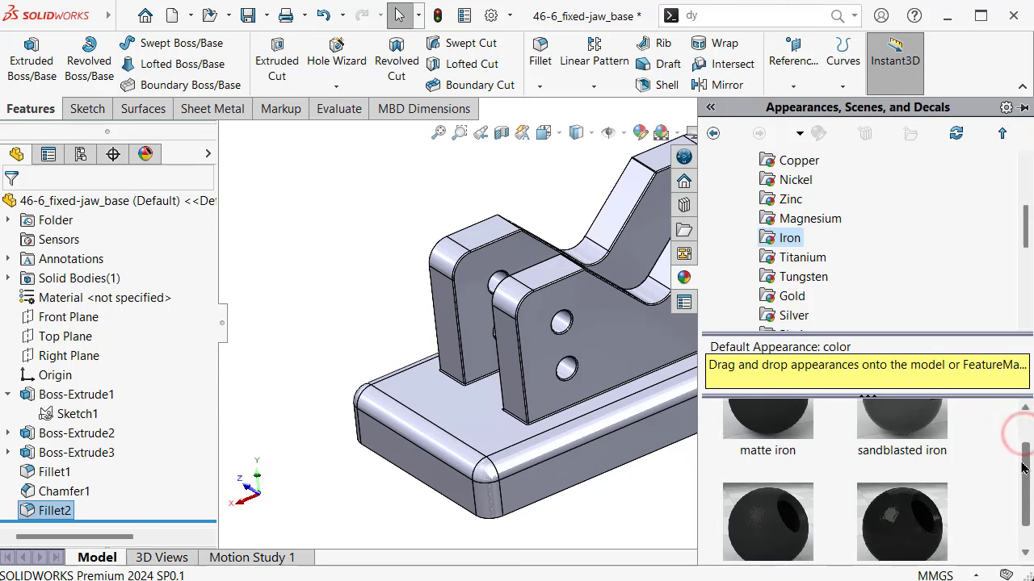
click(805, 515)
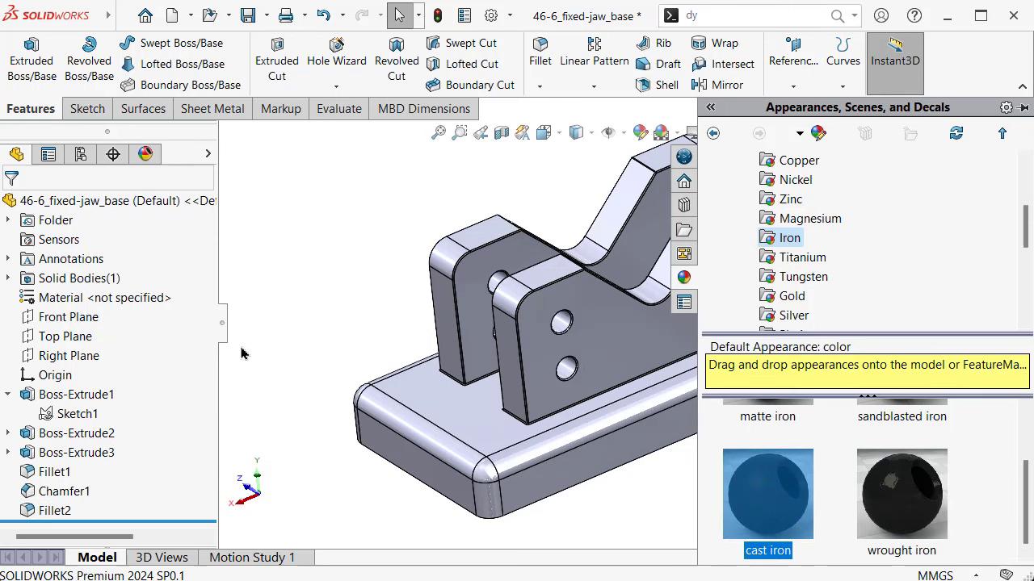
- Apply cast iron to the solid body Fillet2
click(8, 279)
click(72, 298)
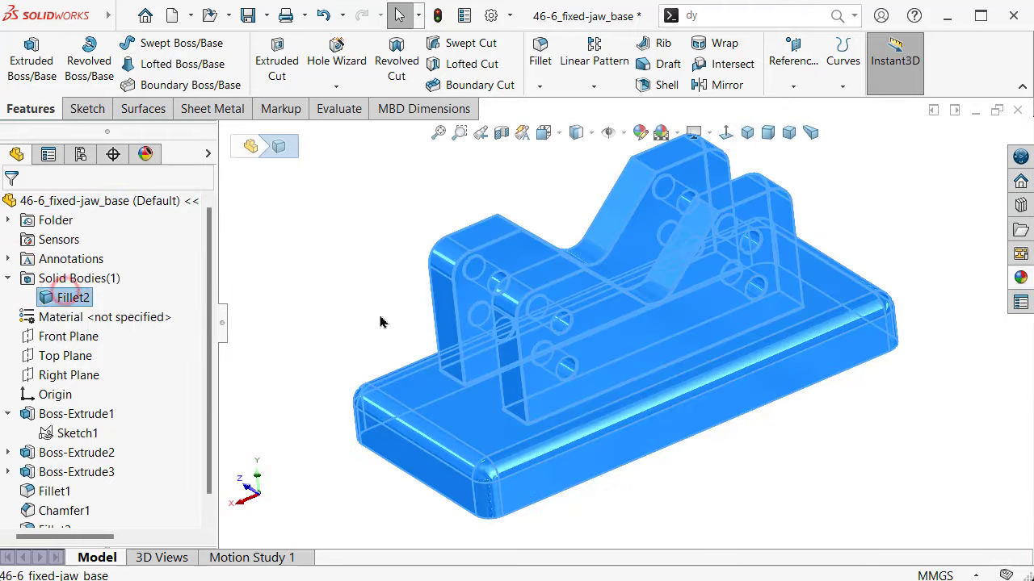
click(1016, 277)
double_click(774, 493)
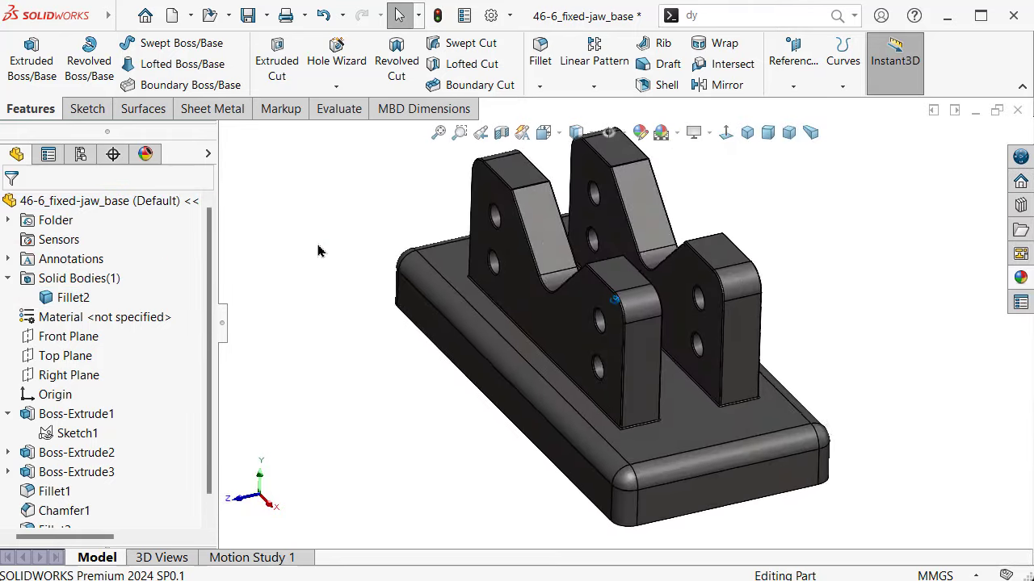
- Select the base's top face and extend the selection to all tangent faces
key(Right)
key(ctrl+Left)
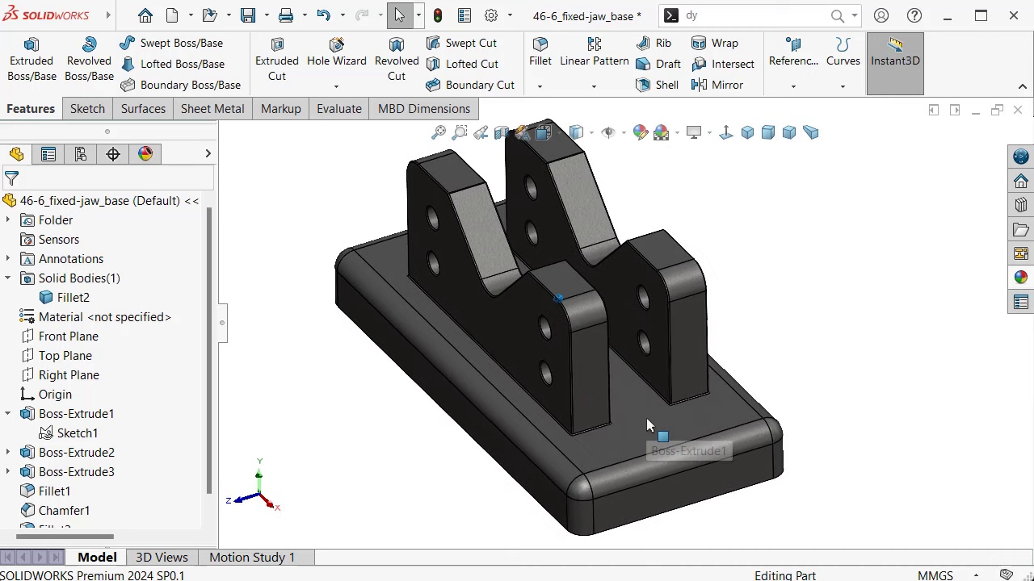
click(644, 430)
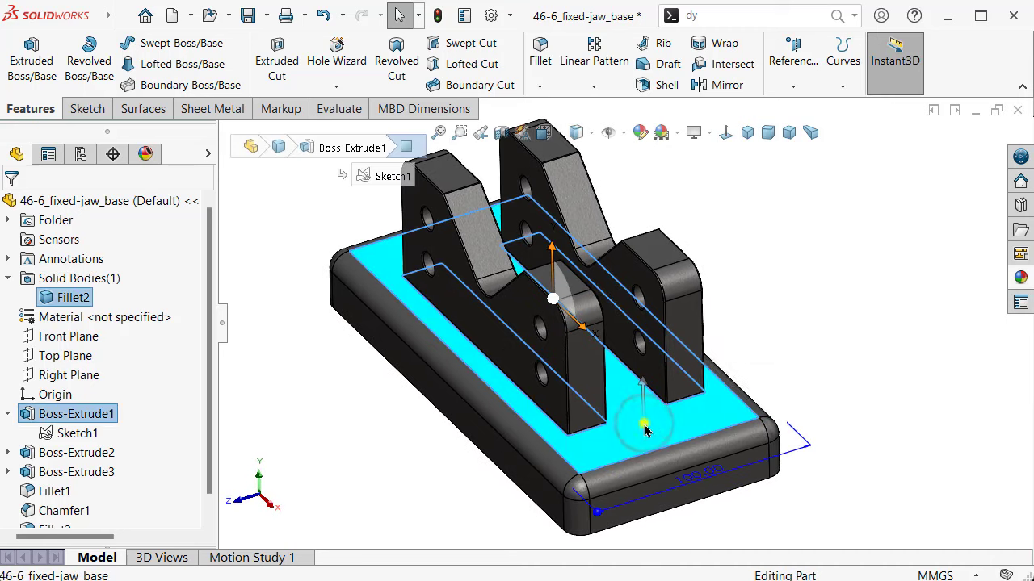
right_click(644, 431)
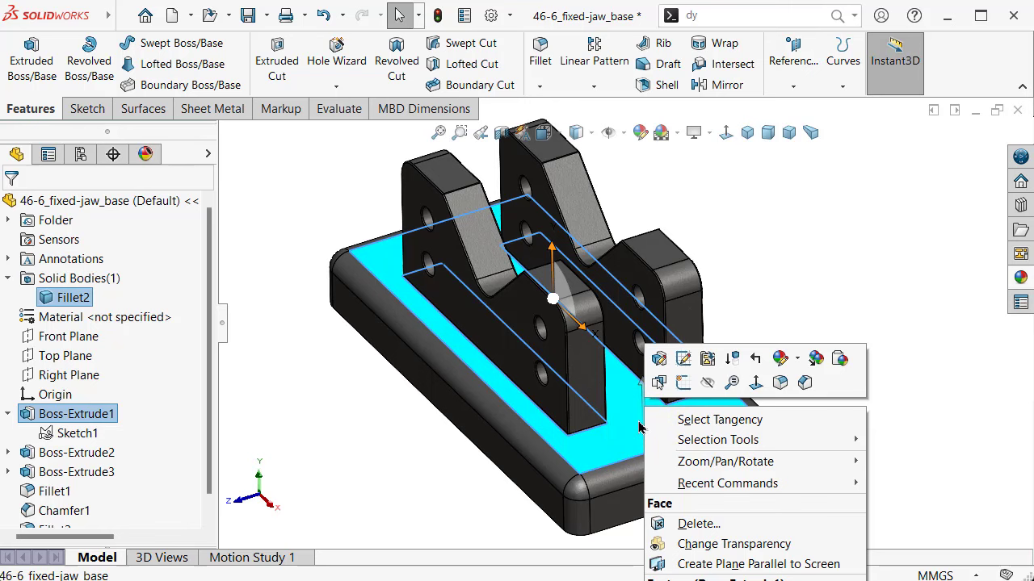
click(683, 420)
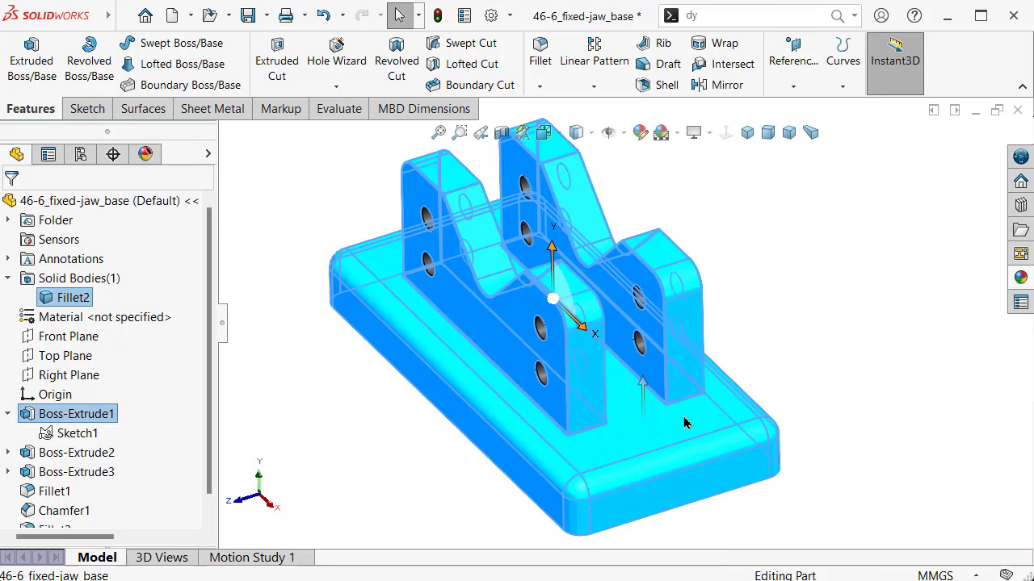
- Apply the Painted > Car candy apple red appearance to the selected faces
click(1019, 278)
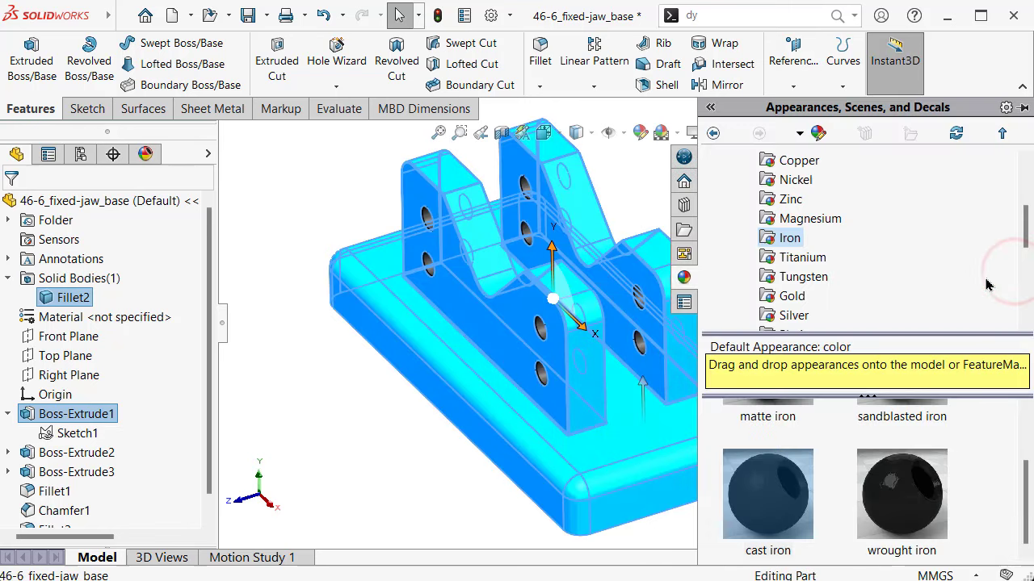
scroll(799, 222, up, 1)
scroll(791, 202, down, 2)
scroll(791, 194, down, 2)
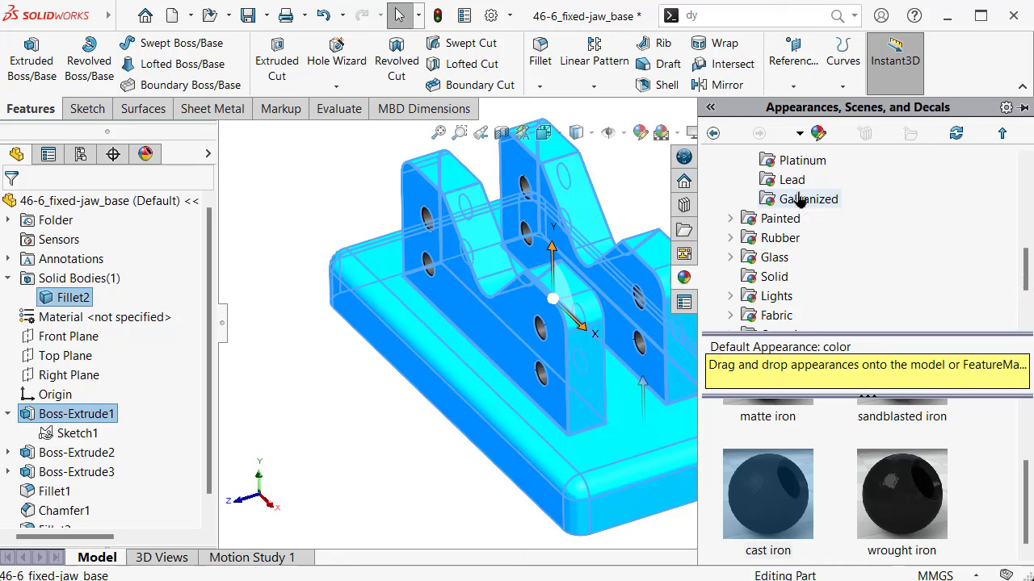
click(729, 218)
click(780, 218)
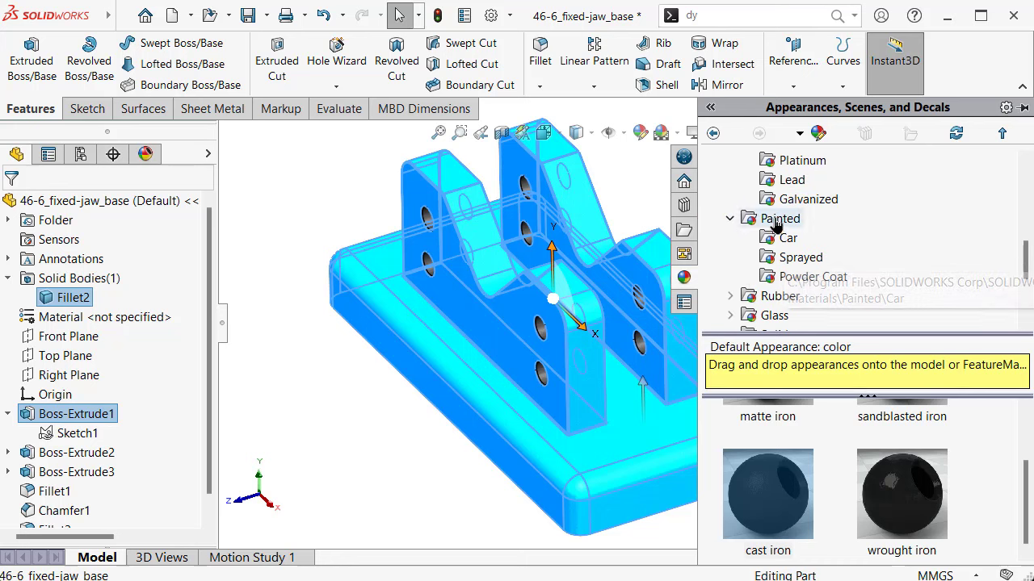
double_click(771, 454)
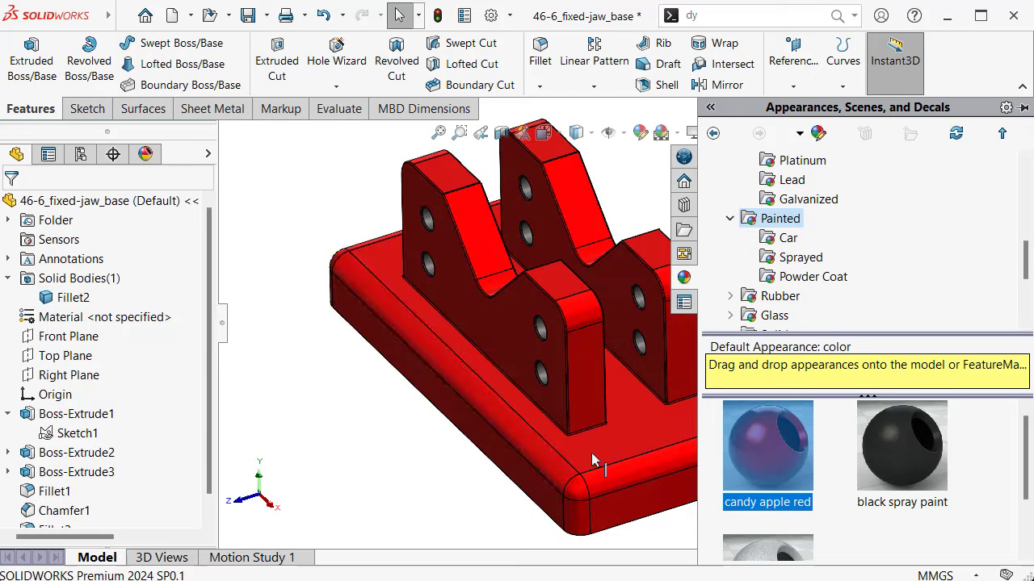
click(460, 463)
- Save the part, then view the jaw plate face straight on and from below
key(ctrl+2)
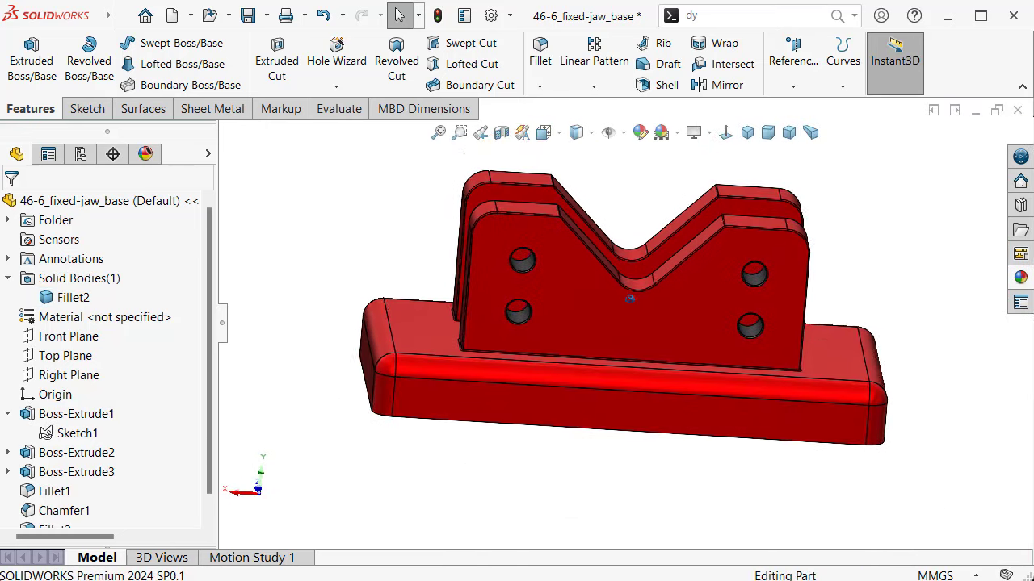
key(ctrl+s)
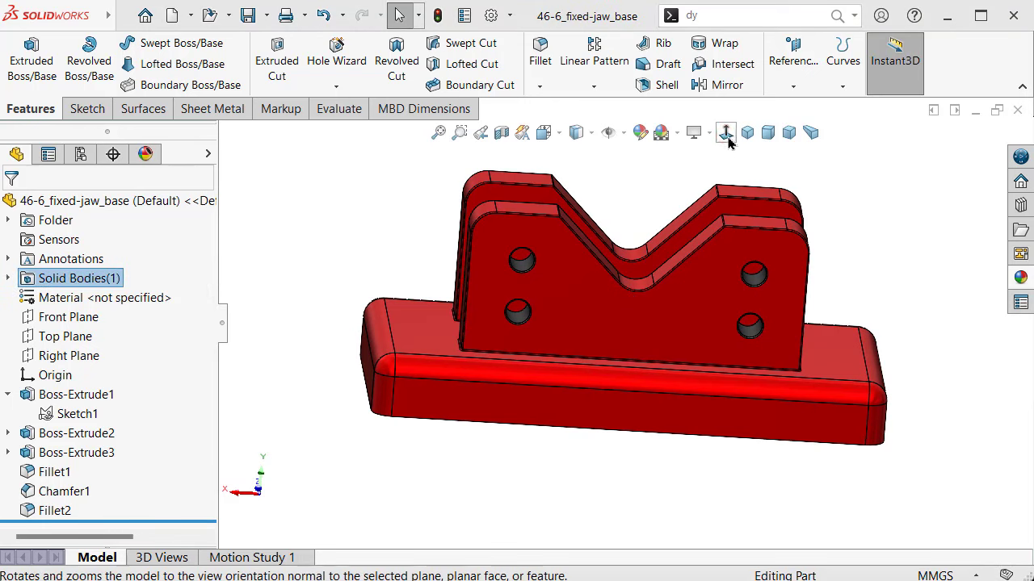
click(725, 133)
key(Up)
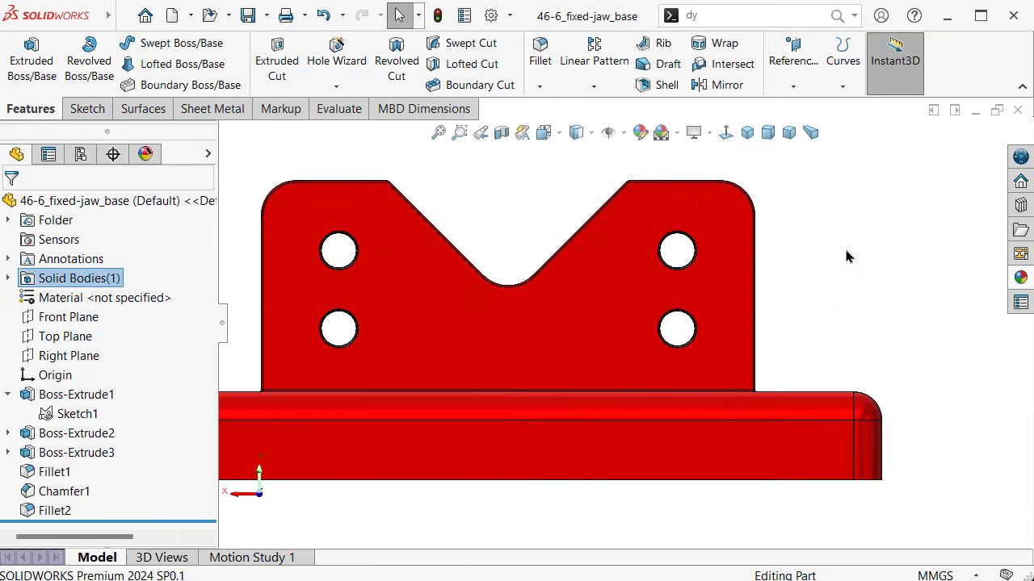
key(Up)
key(Up)
key(Up)
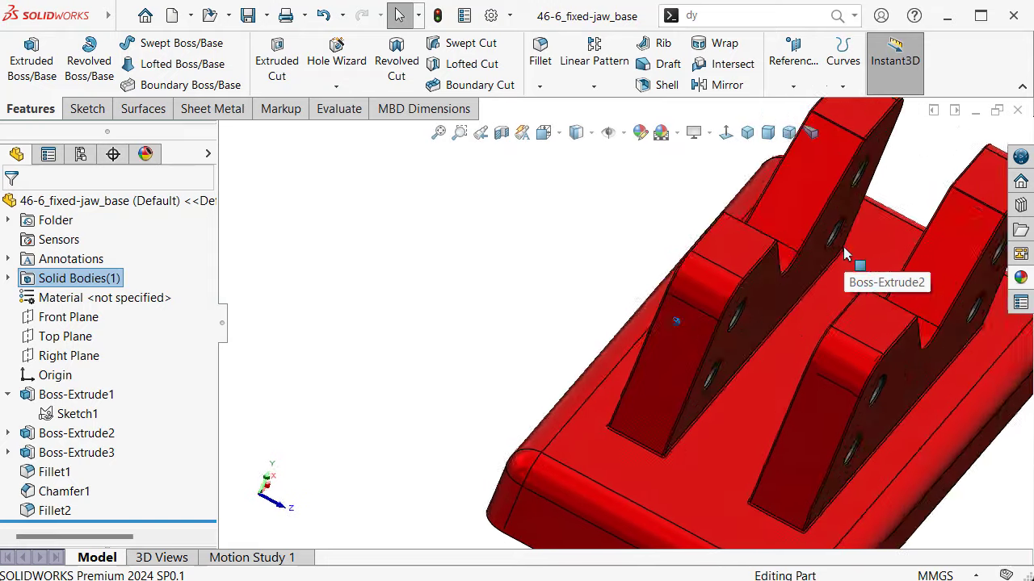
- Show the part in dimetric perspective view with the FeatureManager tree hidden
click(747, 132)
click(814, 134)
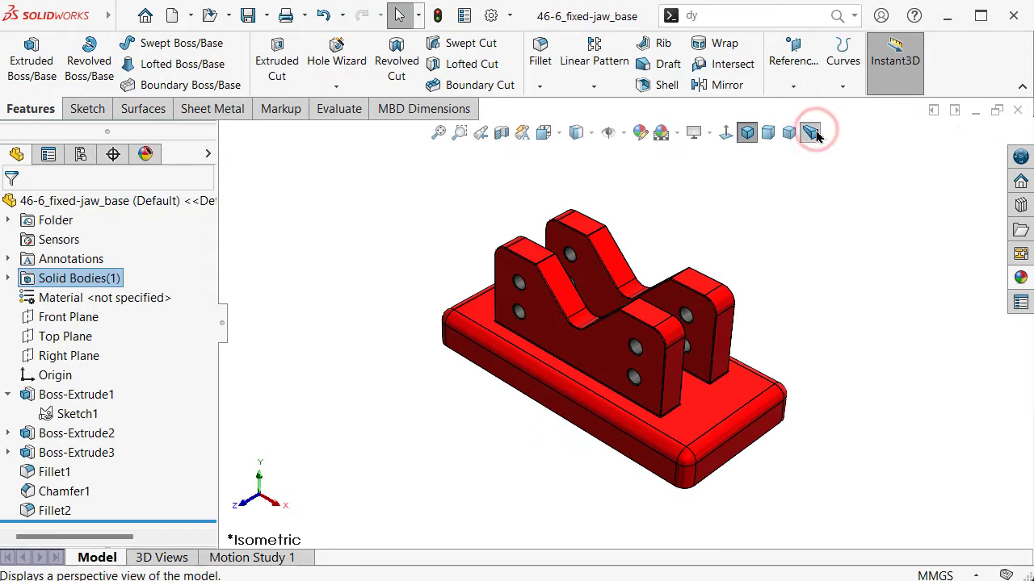
click(767, 138)
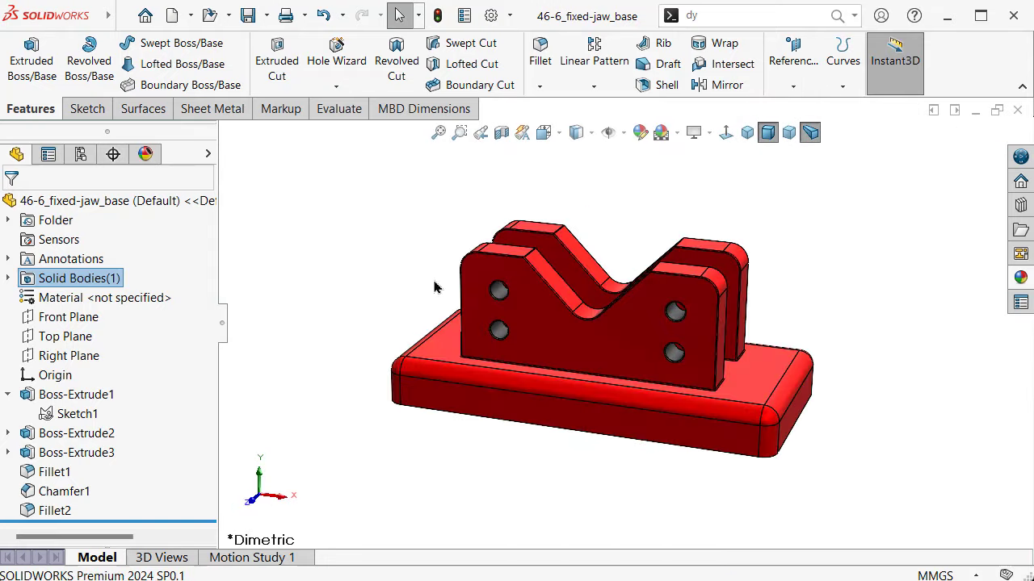
click(224, 322)
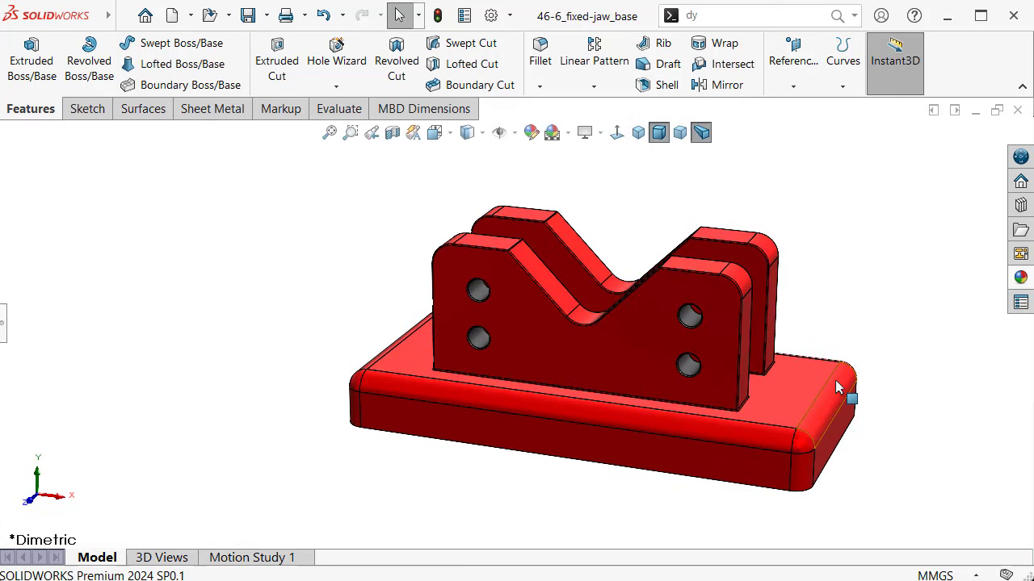